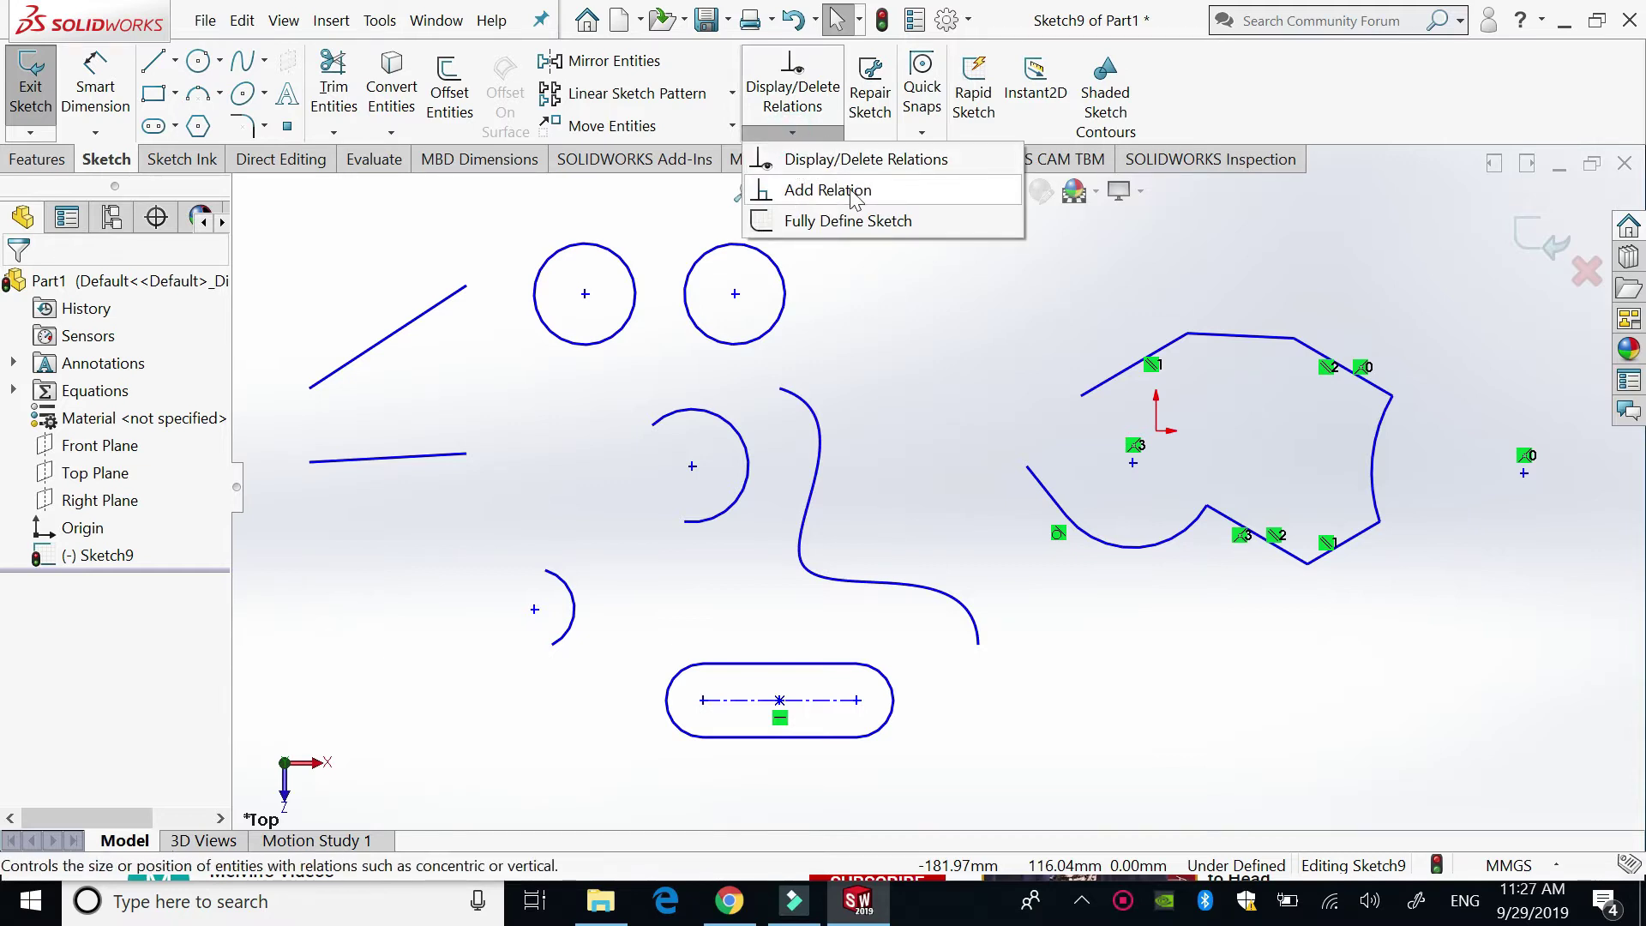
Step: Try a Horizontal relation on the slanted line at the sketch's upper left and undo it
click(874, 224)
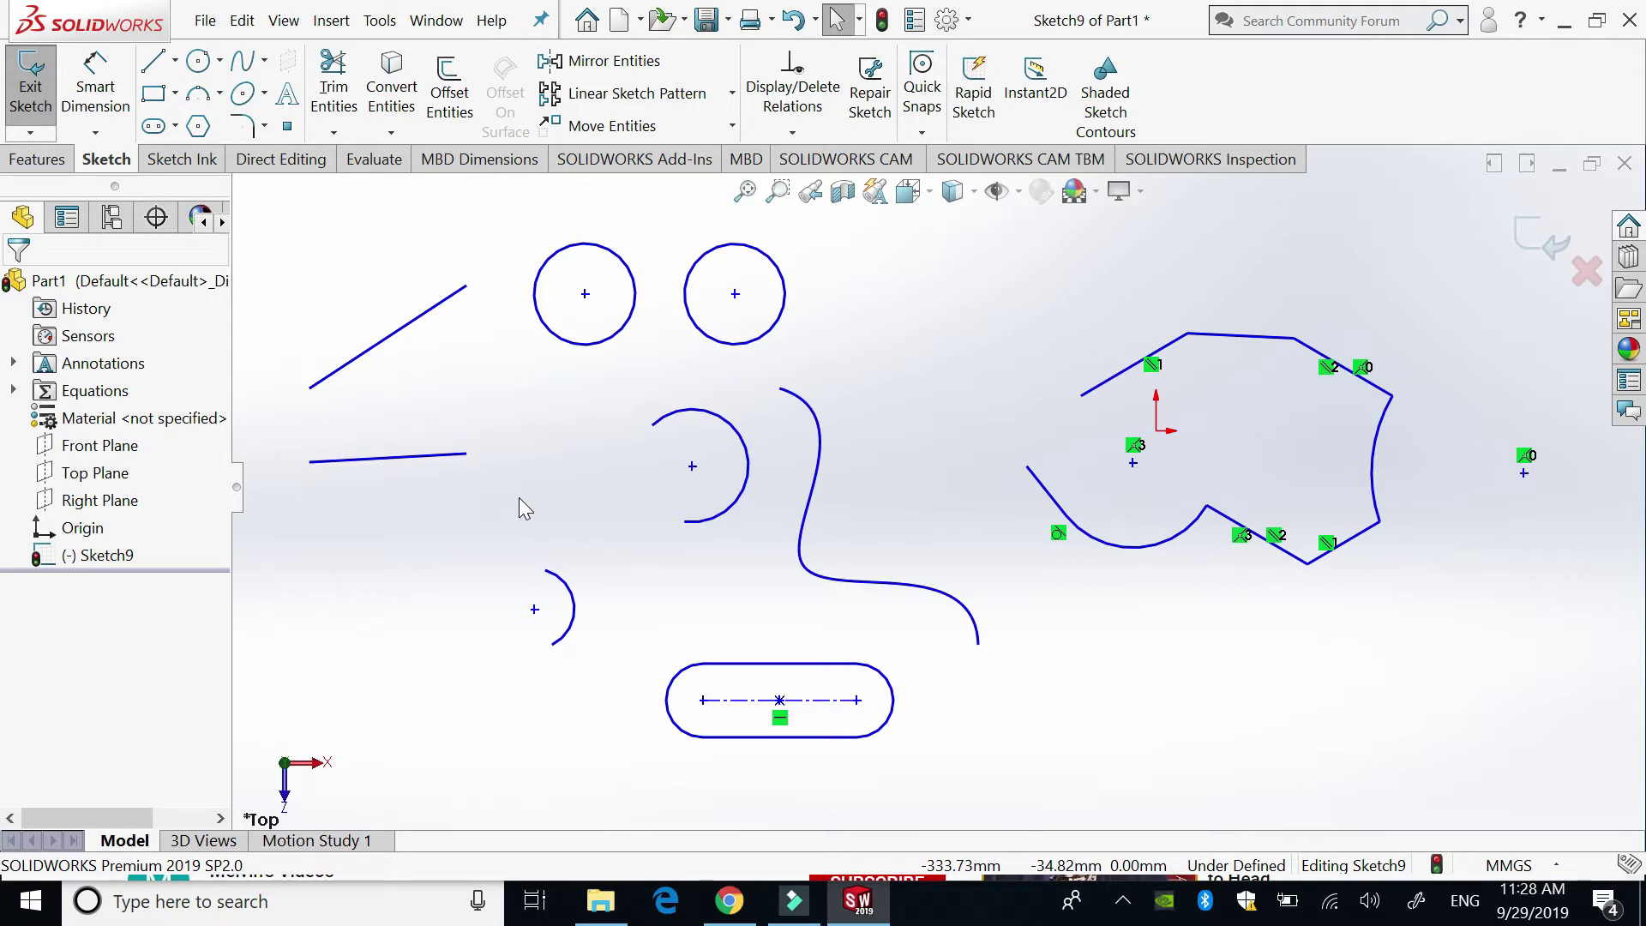
click(390, 347)
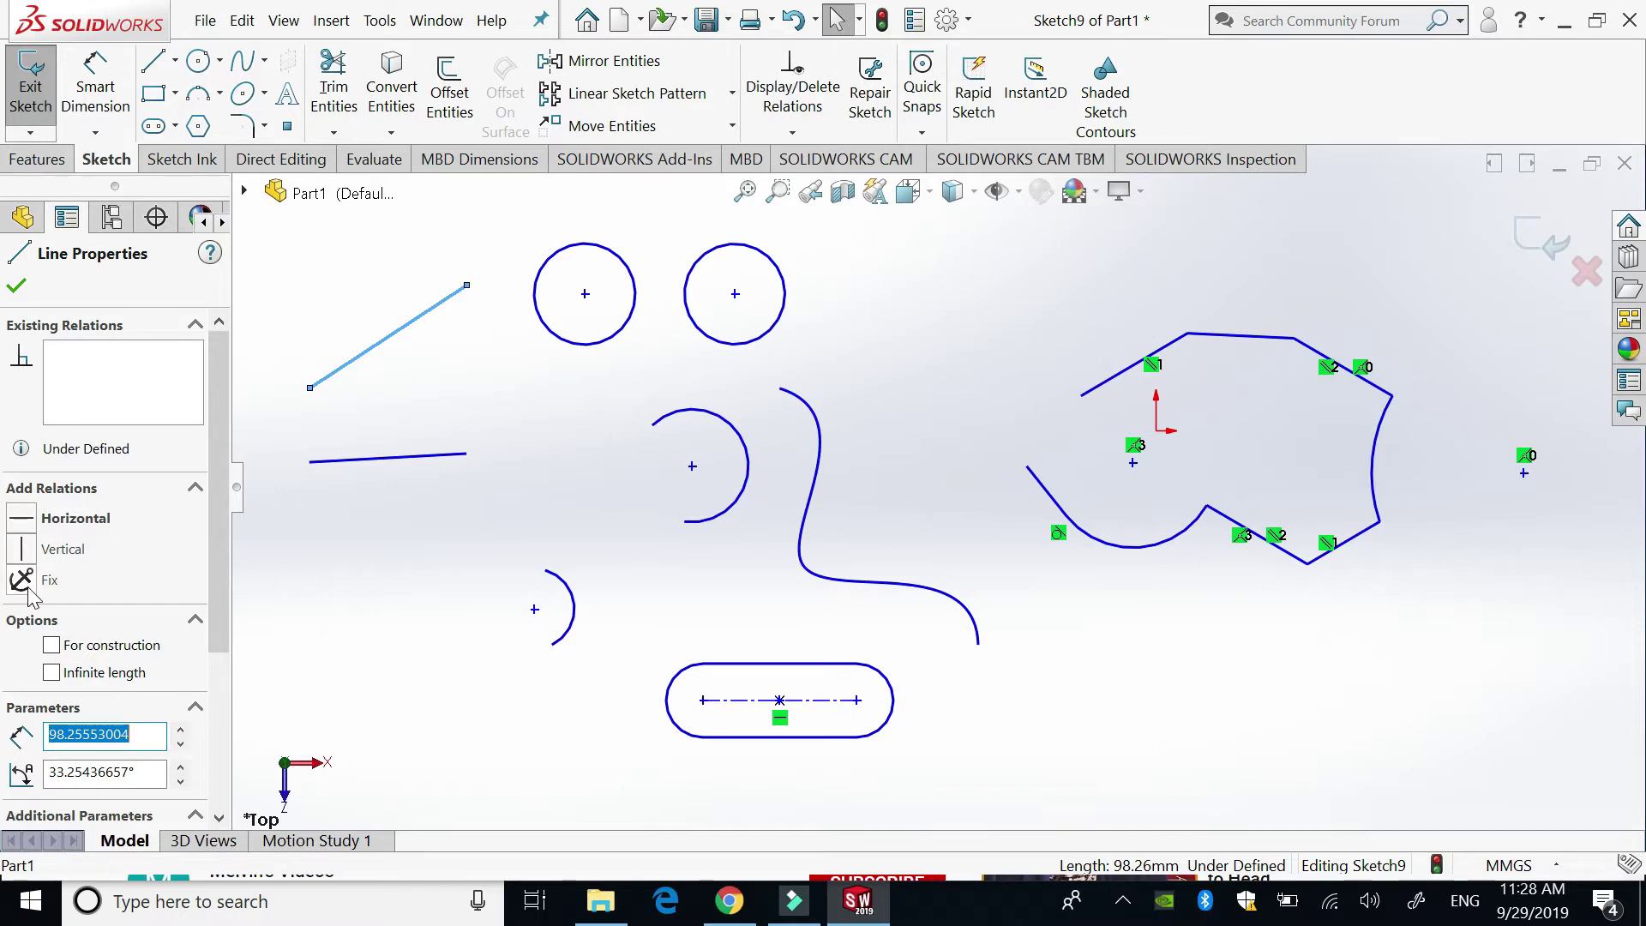
click(21, 519)
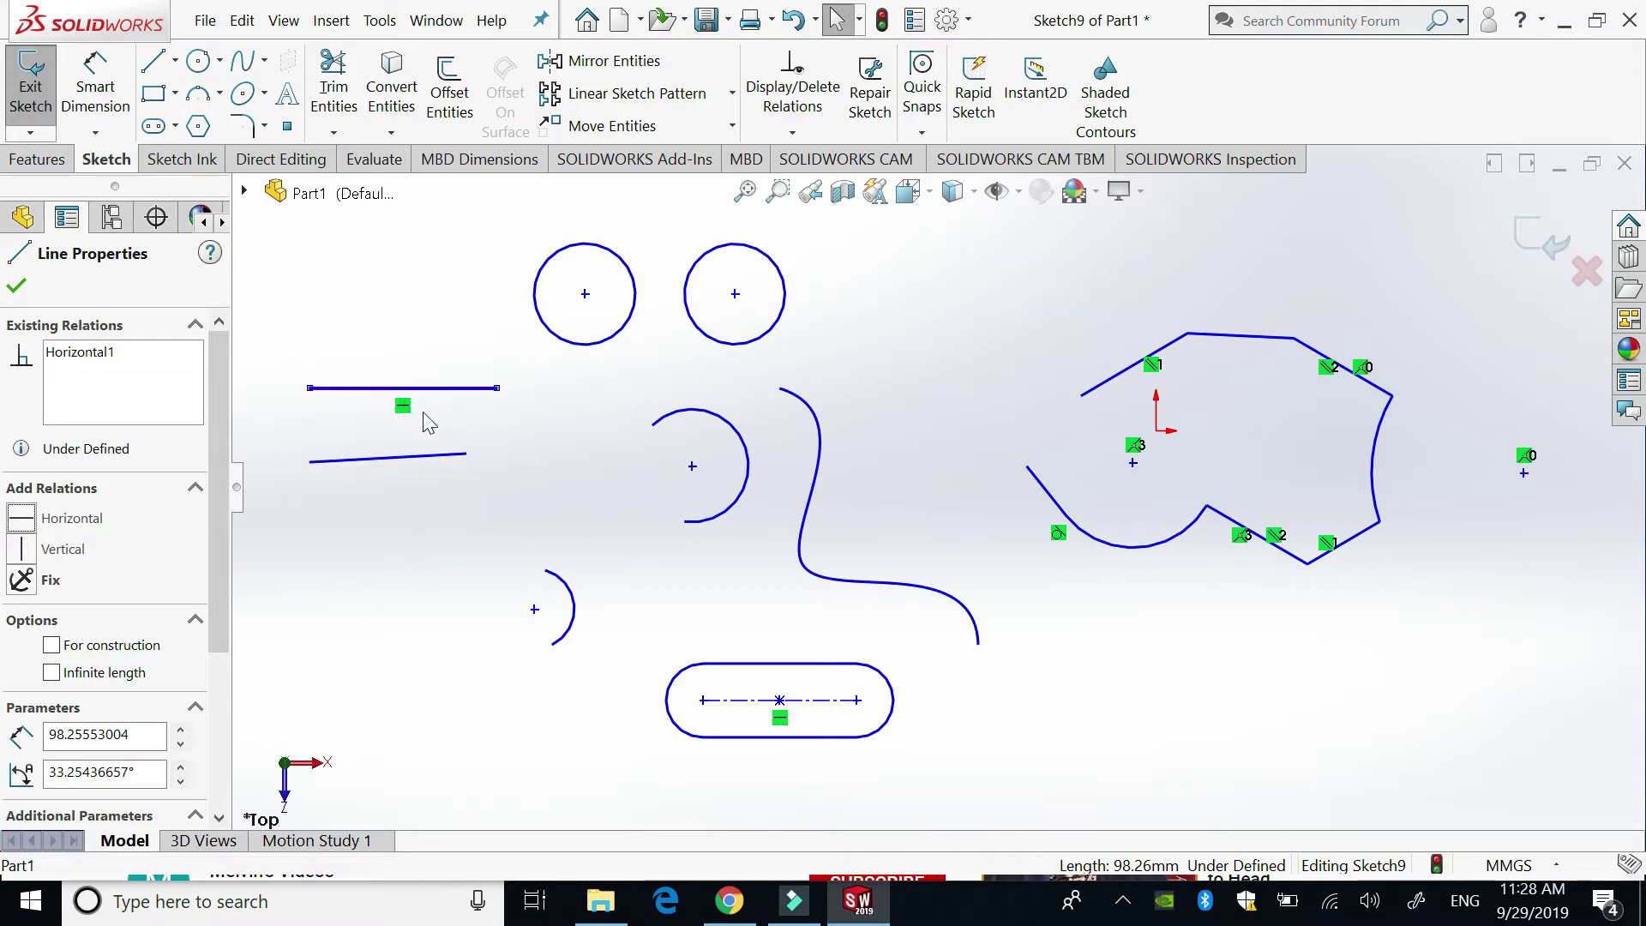
key(ctrl+z)
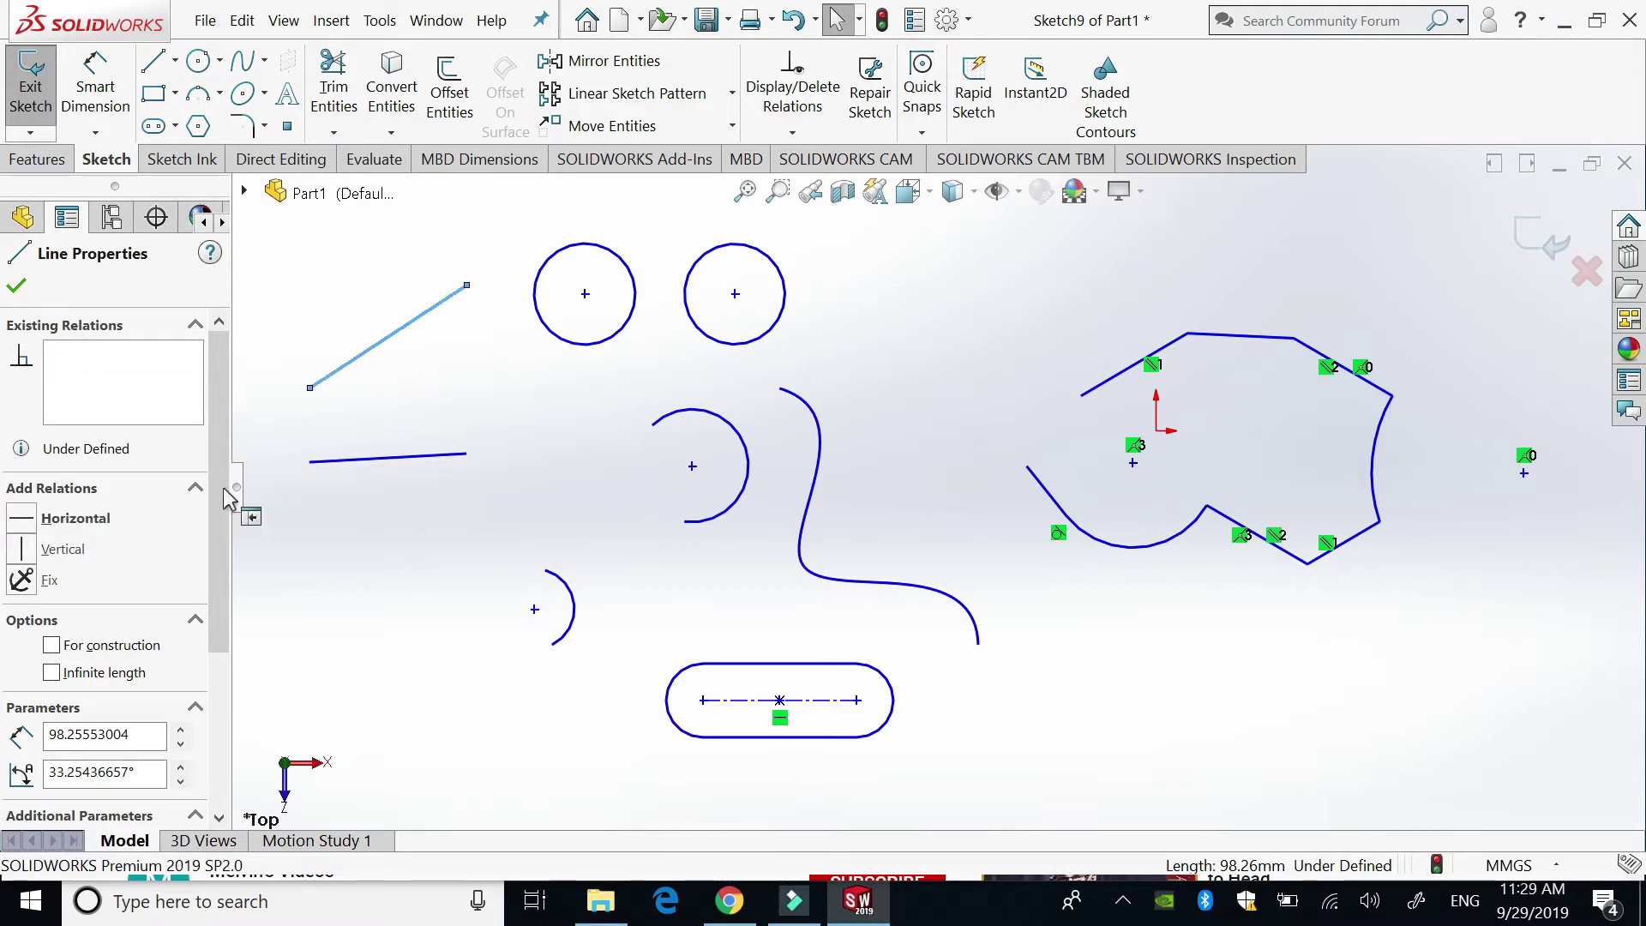
Step: Try a Vertical relation plus a conflicting Horizontal relation on the slanted line, and undo both
click(28, 559)
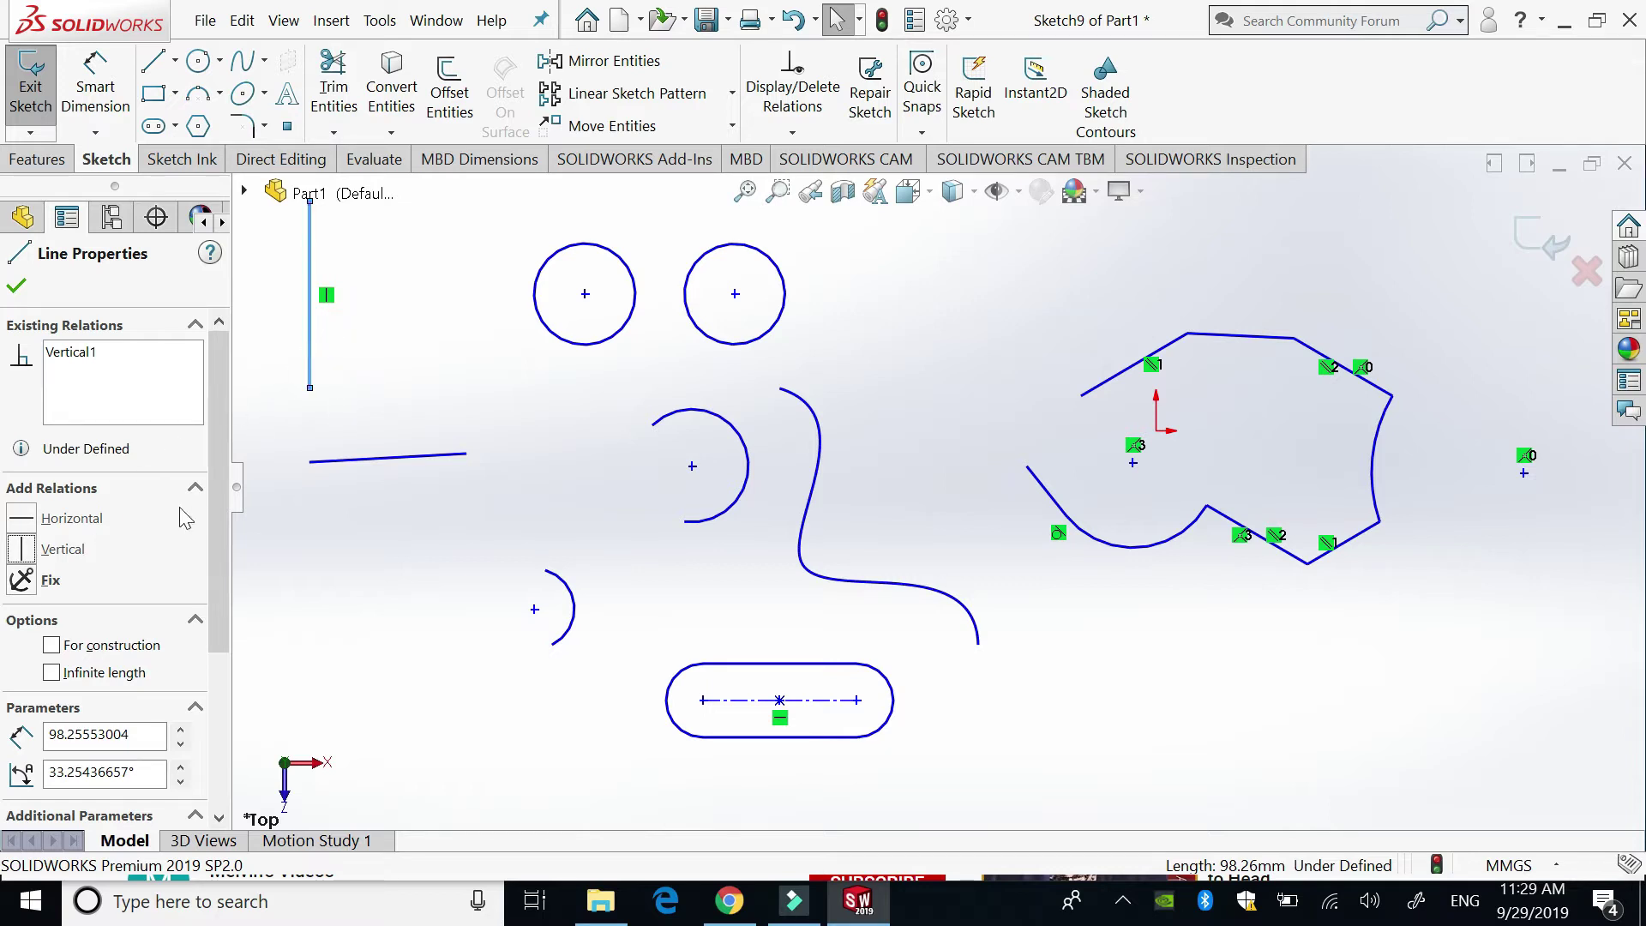
click(33, 520)
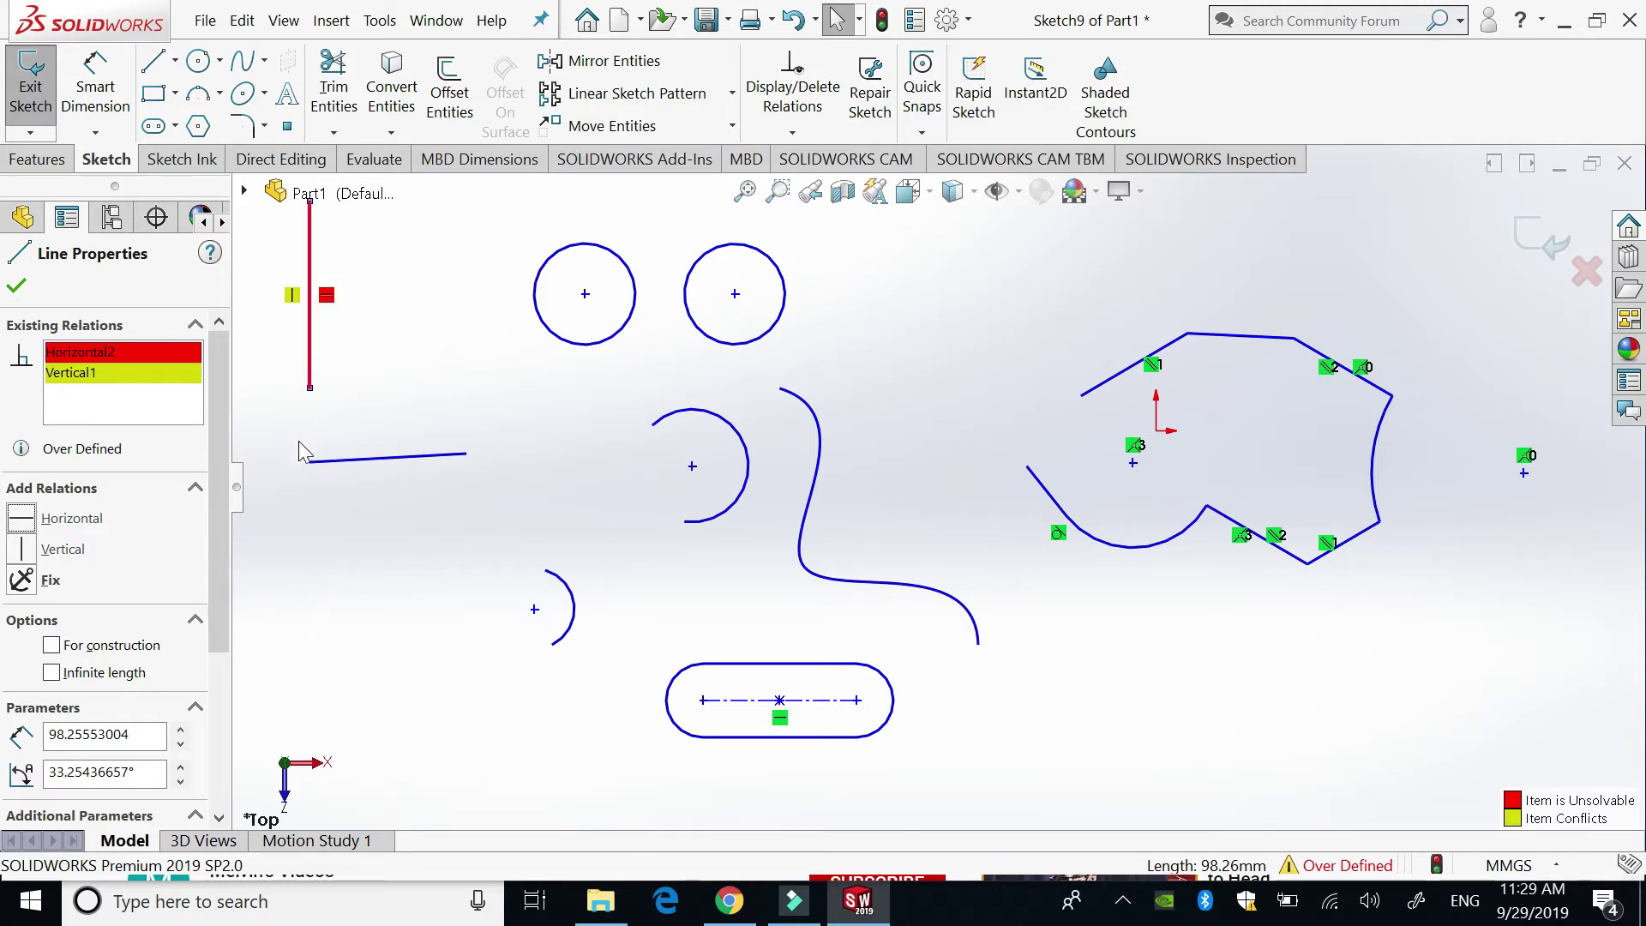
key(ctrl+z)
key(ctrl+z)
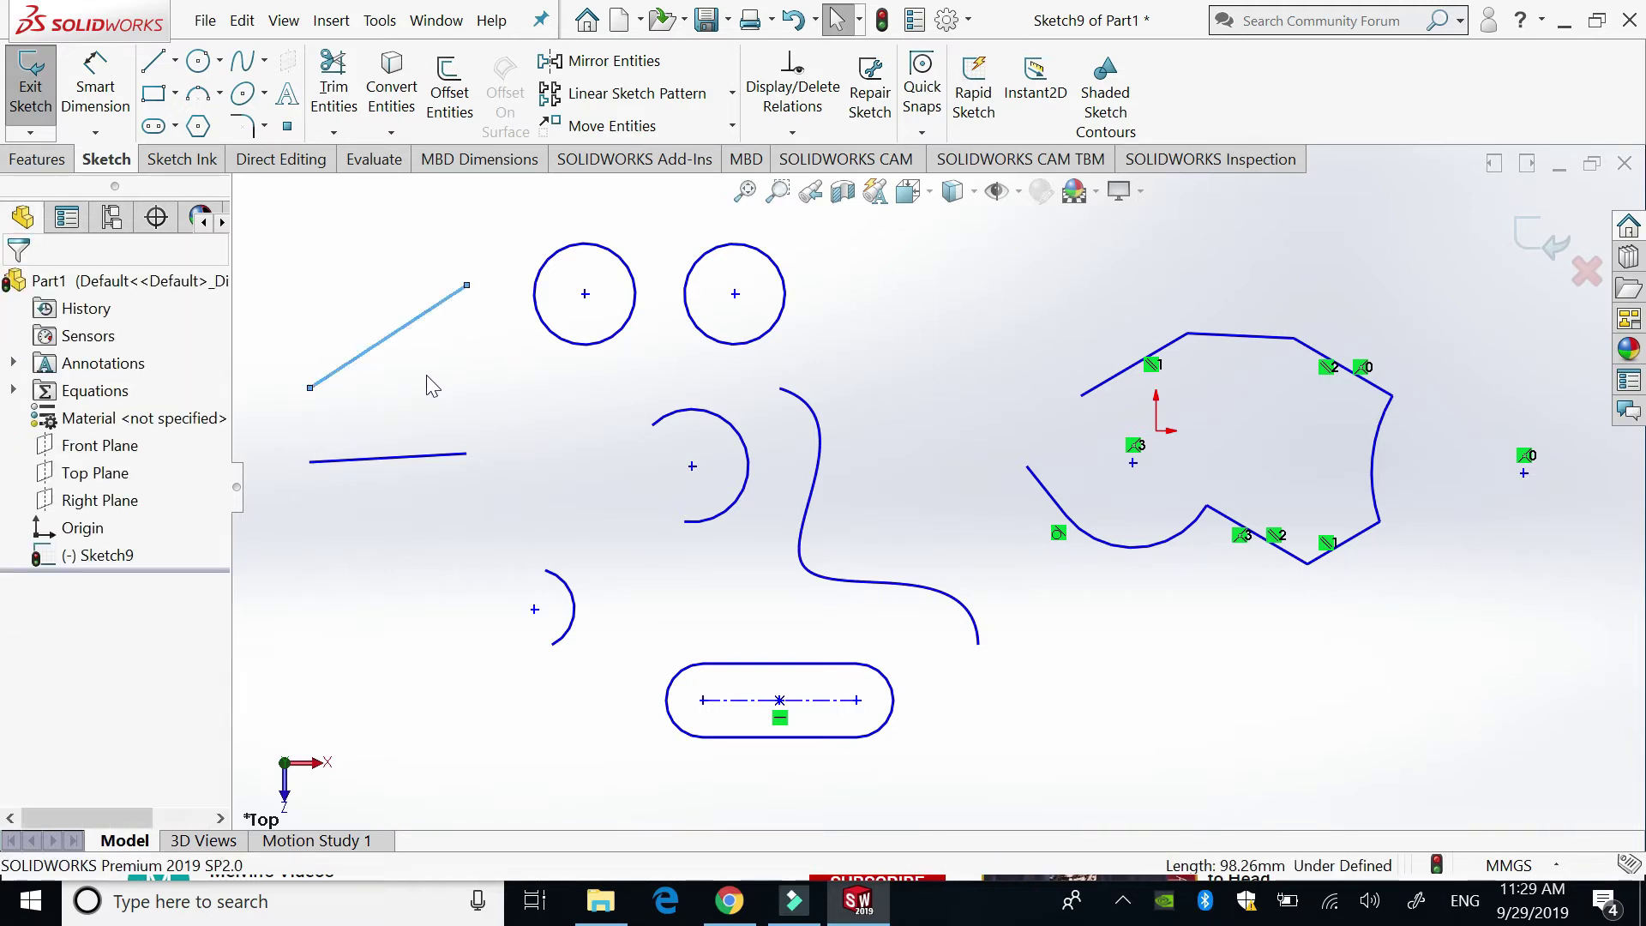
click(399, 593)
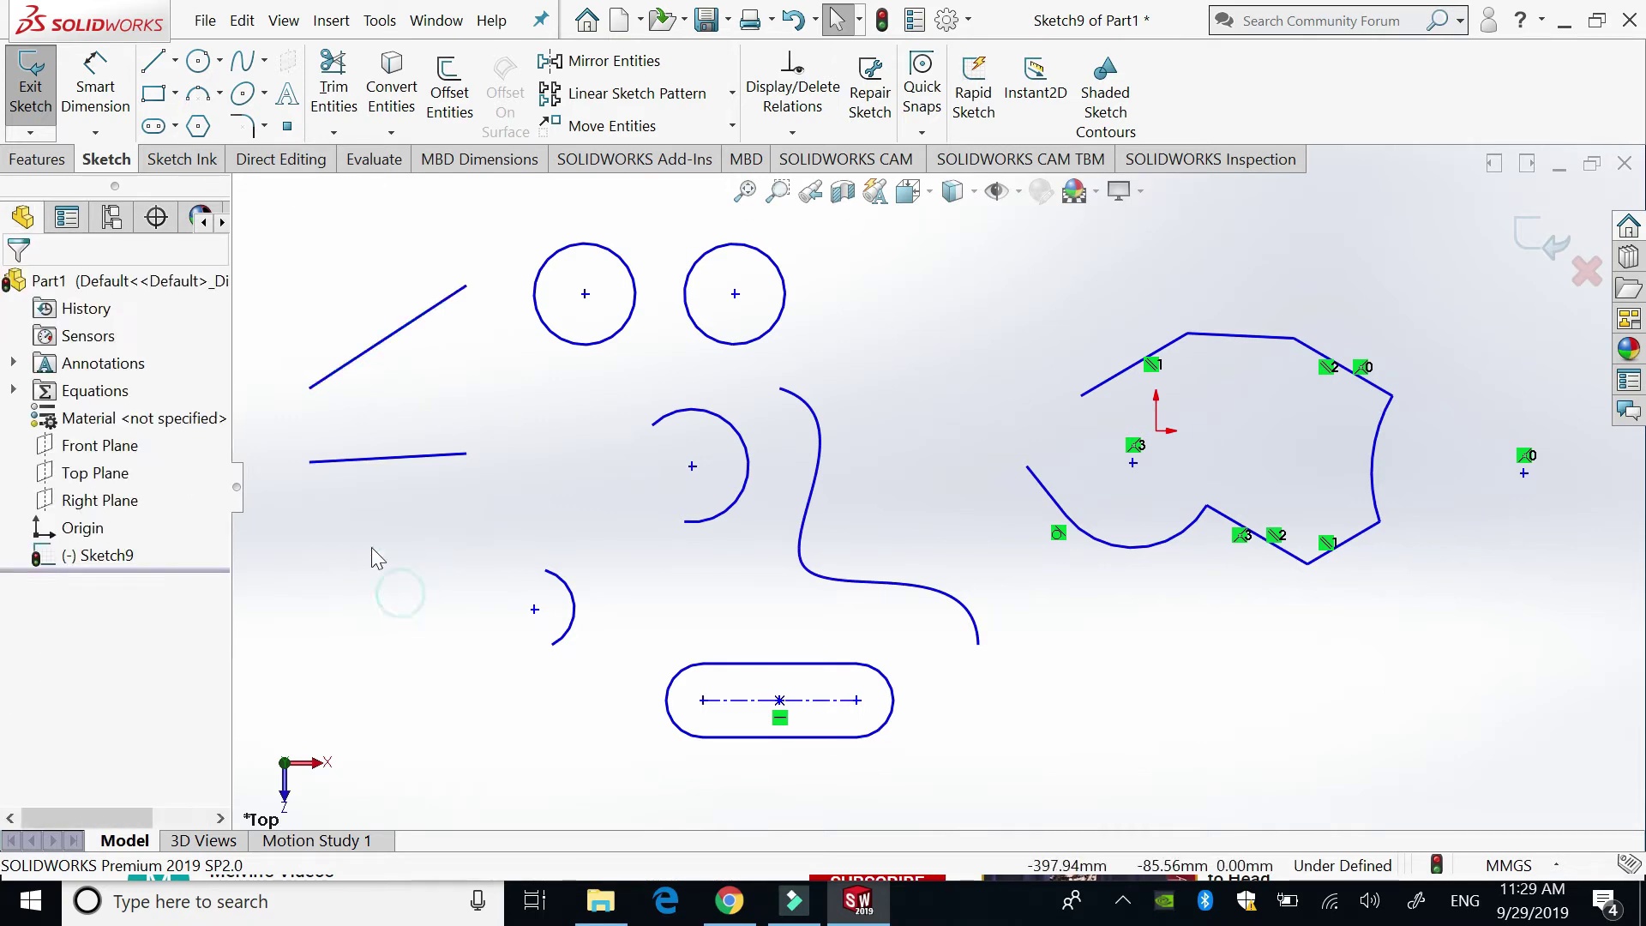
Step: Try a Fix relation on the slanted line alone and undo it
click(343, 365)
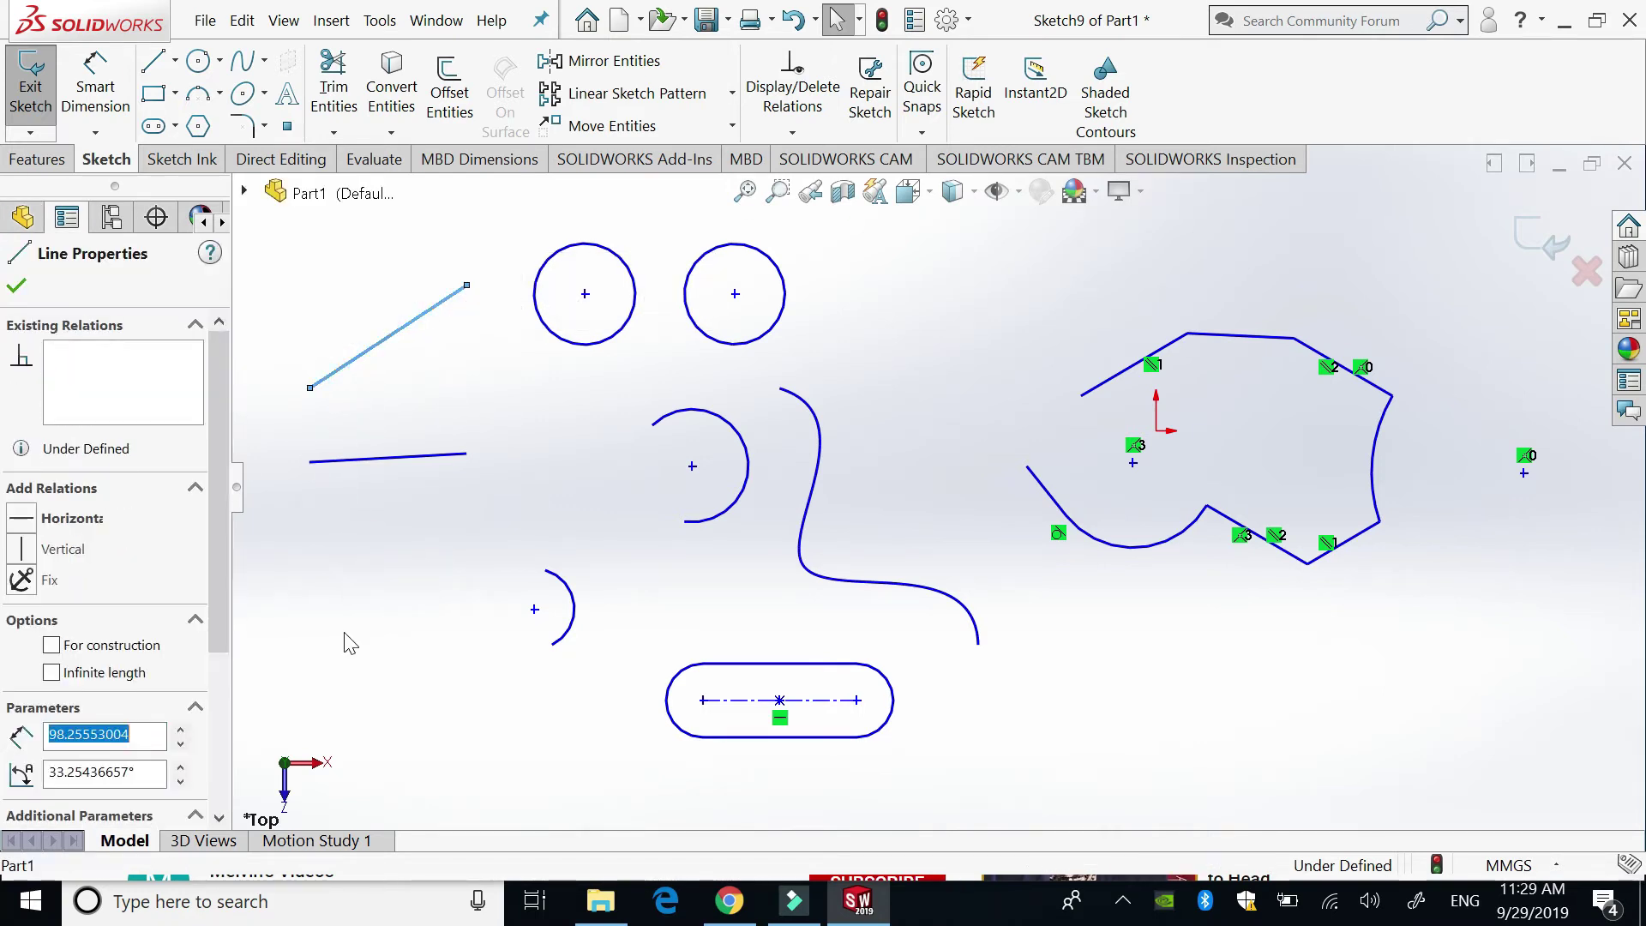
click(23, 583)
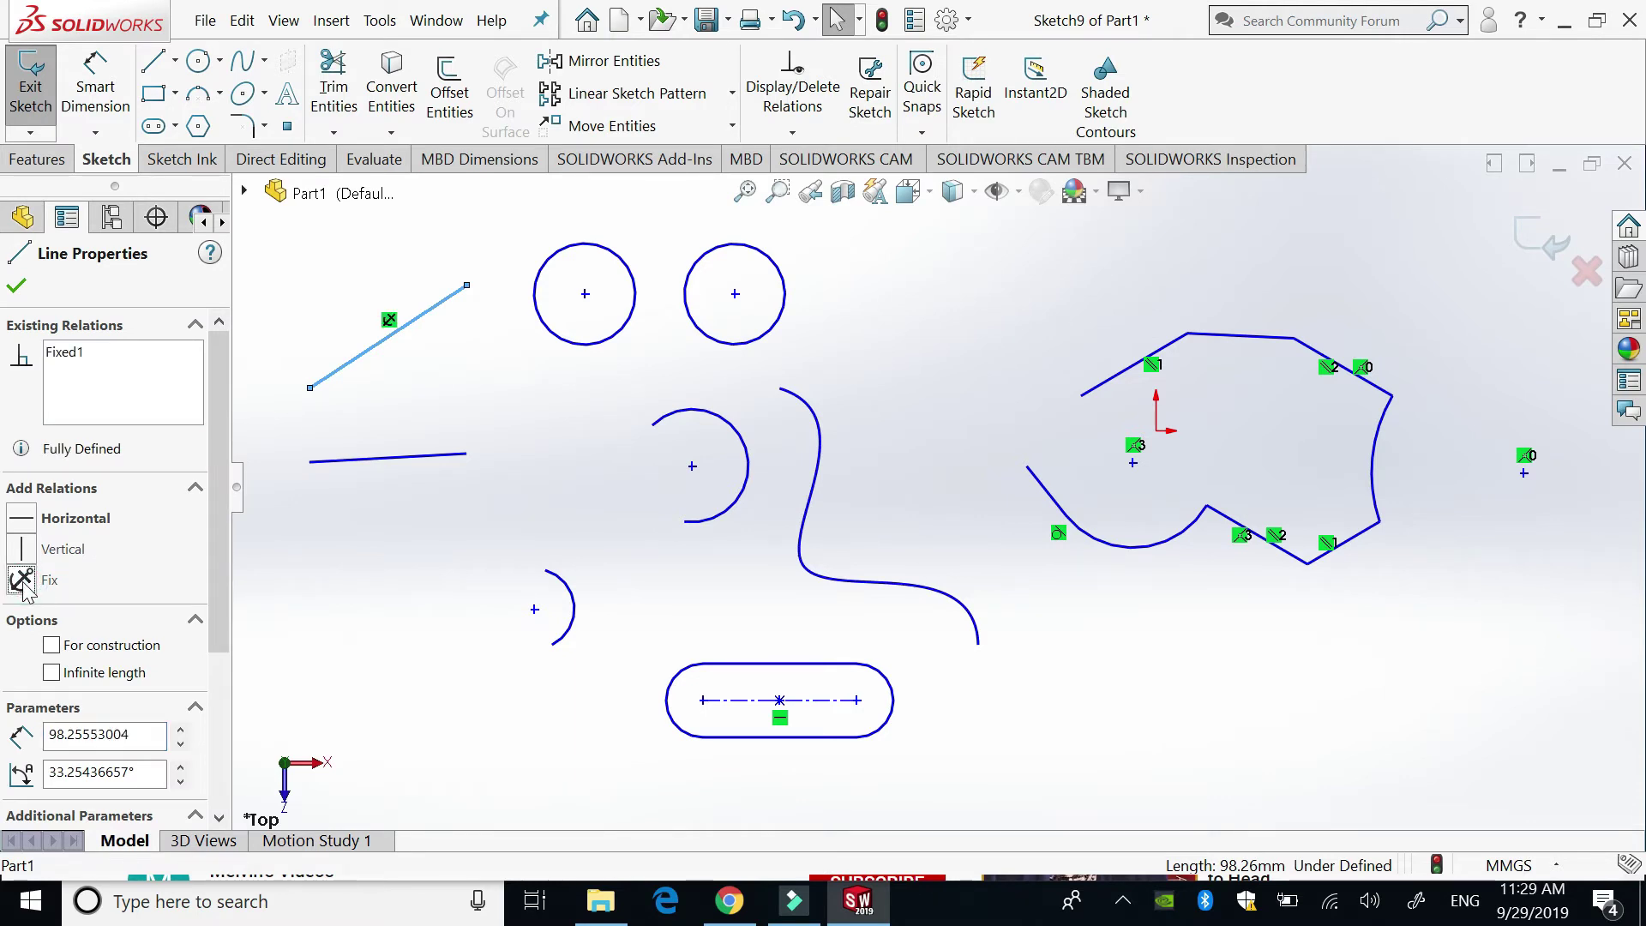
click(485, 540)
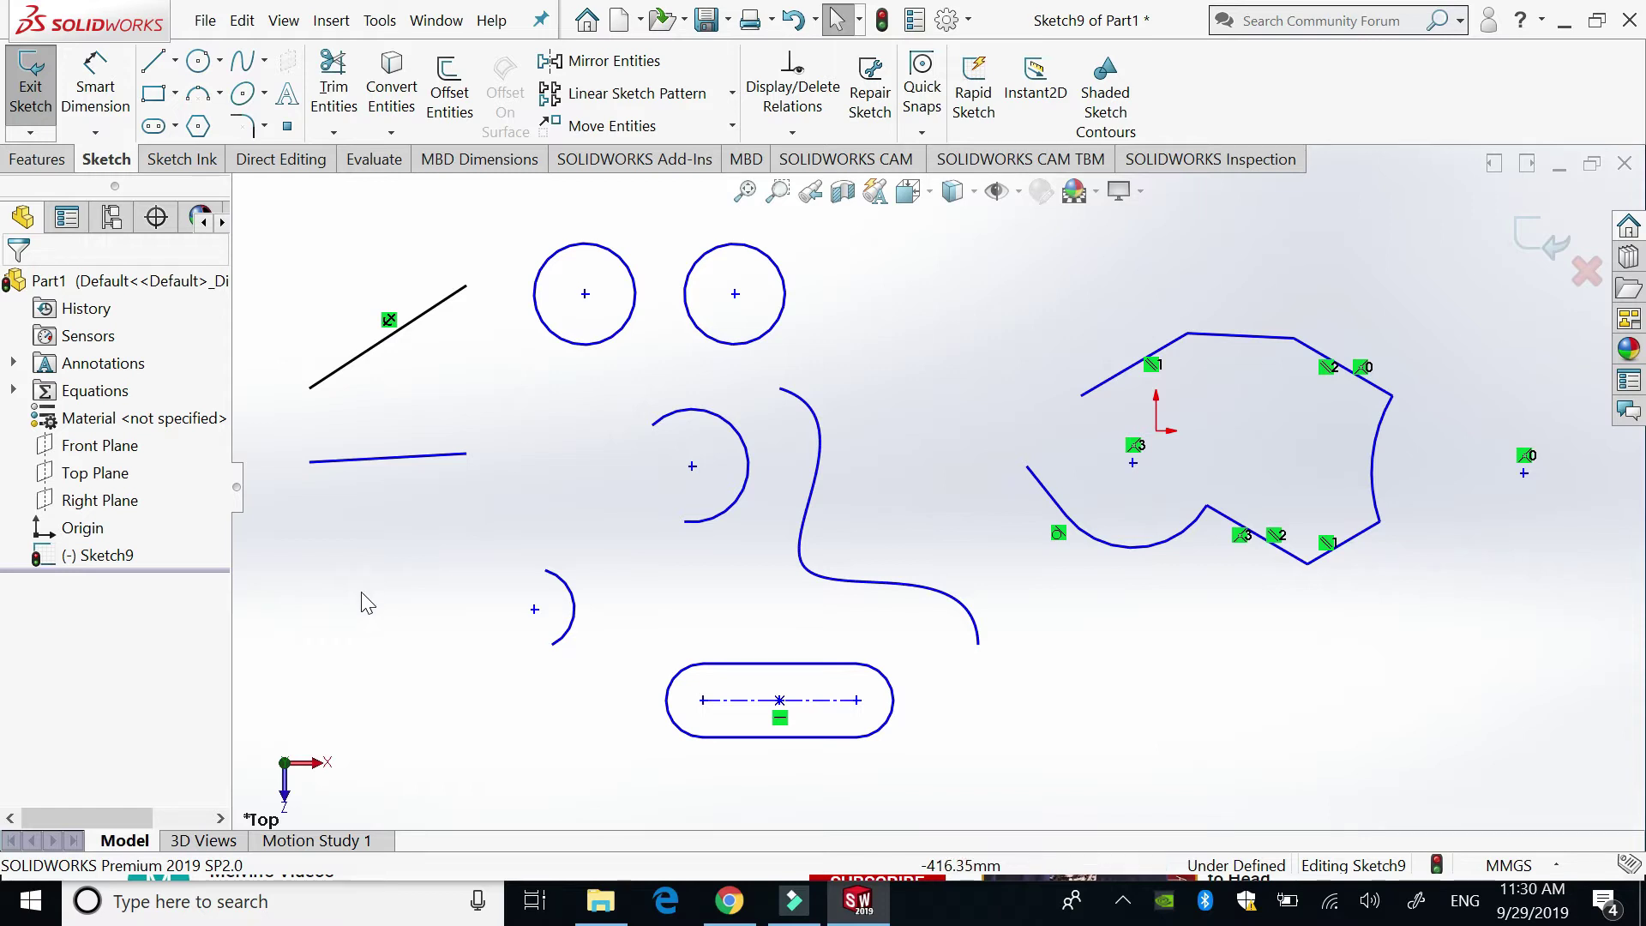
key(ctrl+z)
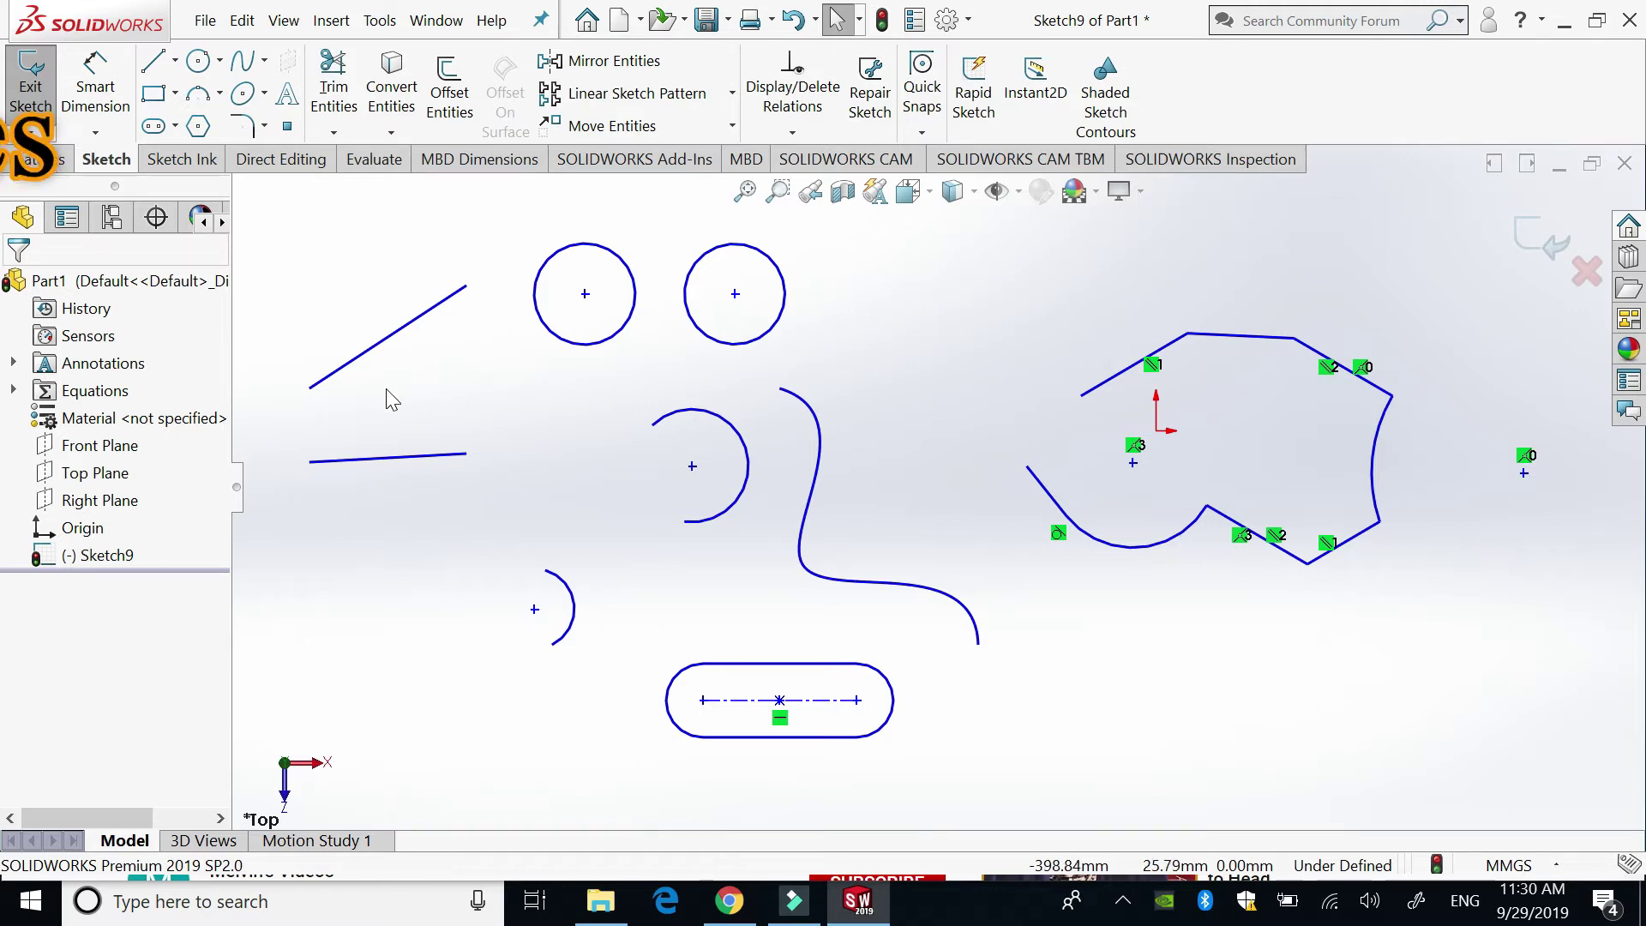
Step: Try a Collinear relation between the slanted line and the nearly horizontal line below it, and undo it
click(377, 345)
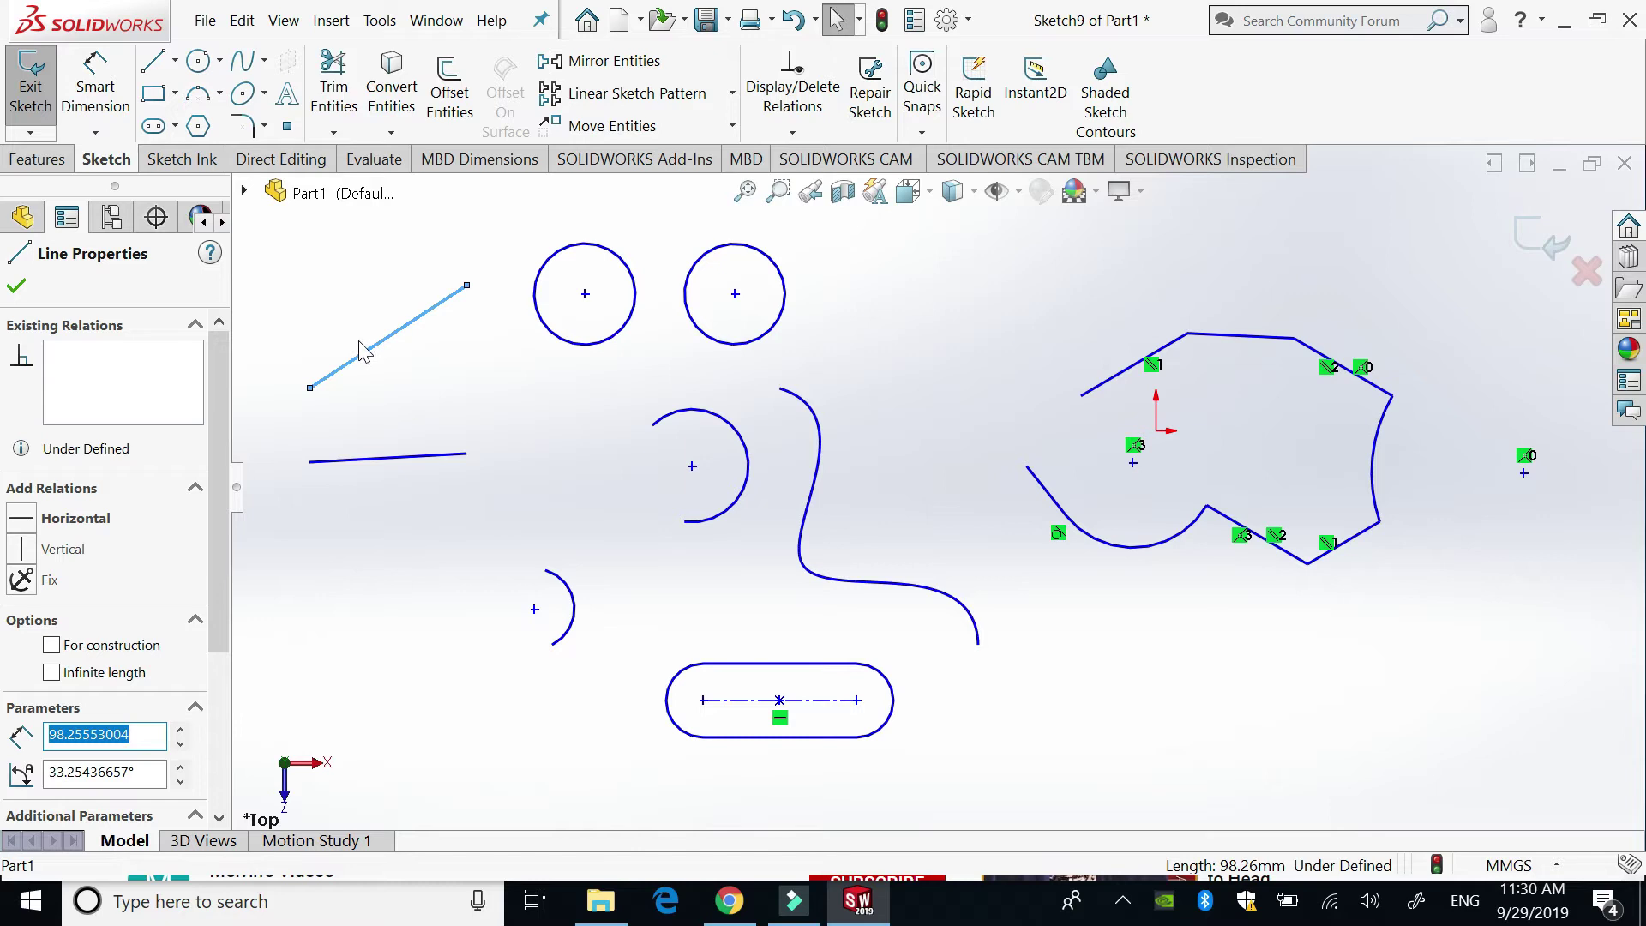
ctrl+click(423, 459)
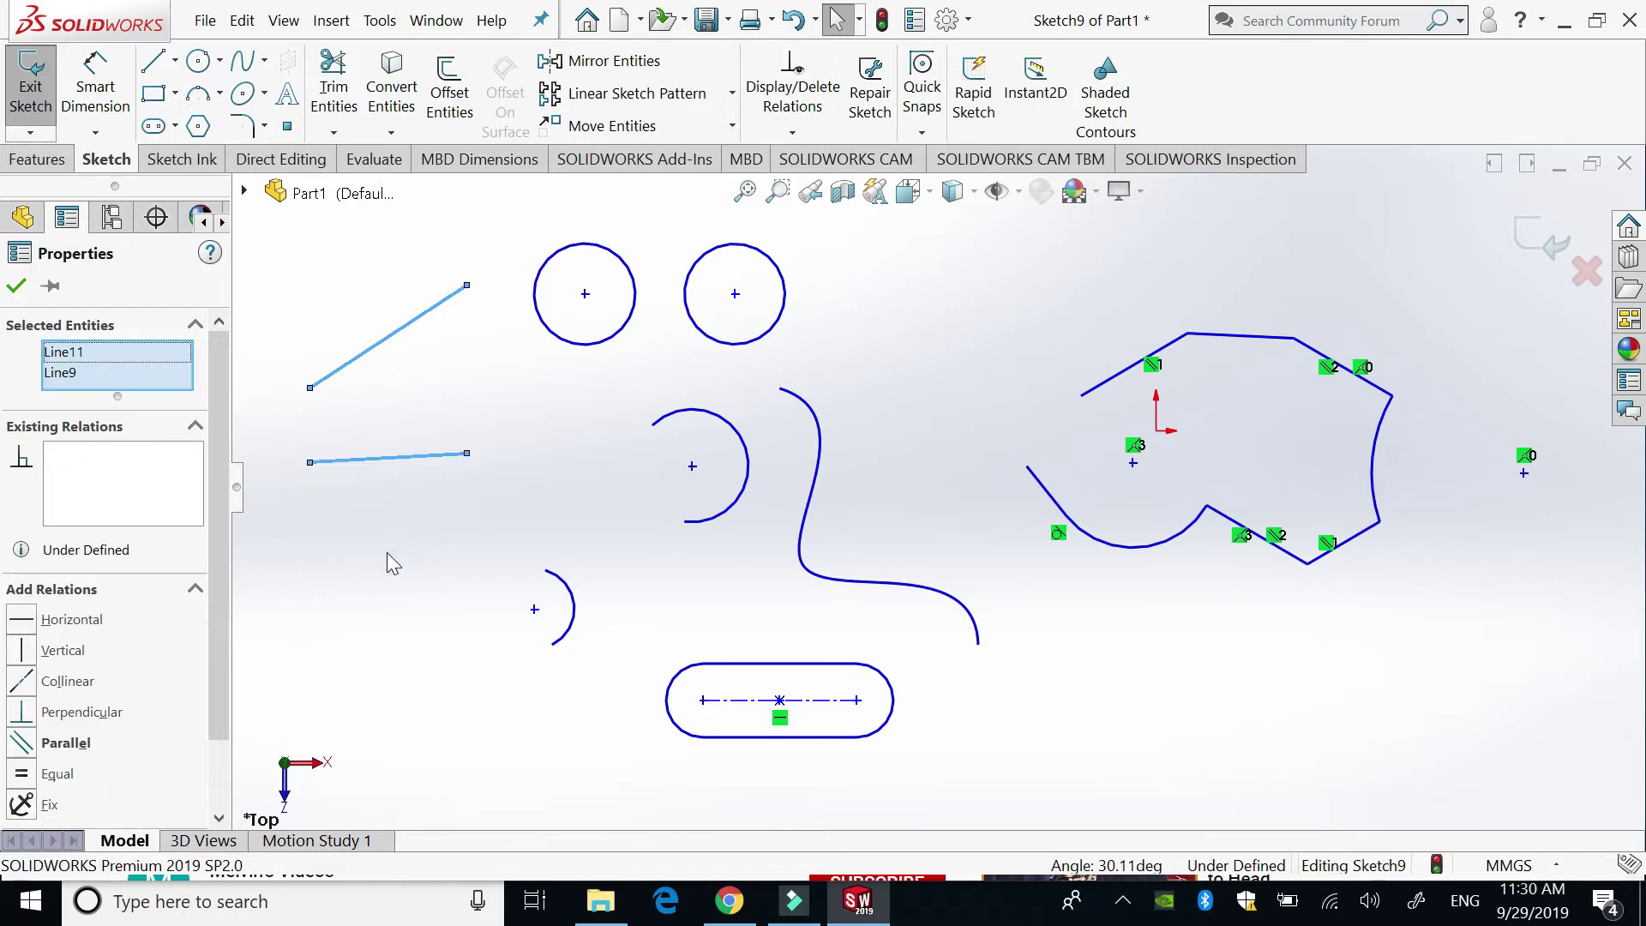
drag(218, 632, 213, 727)
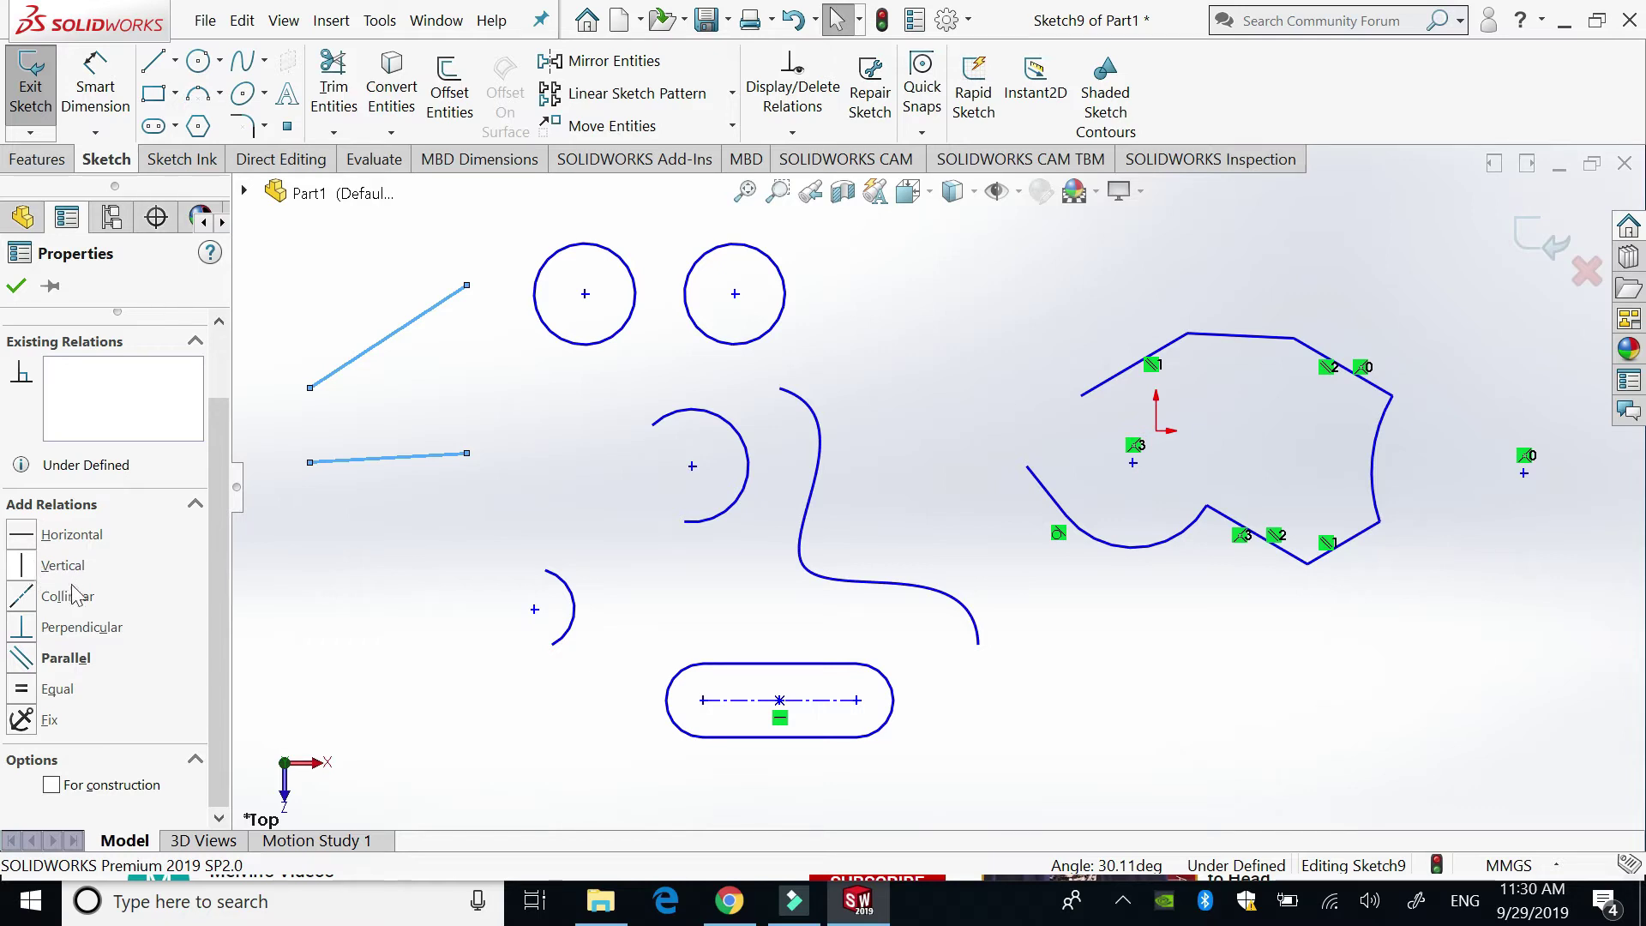
click(23, 600)
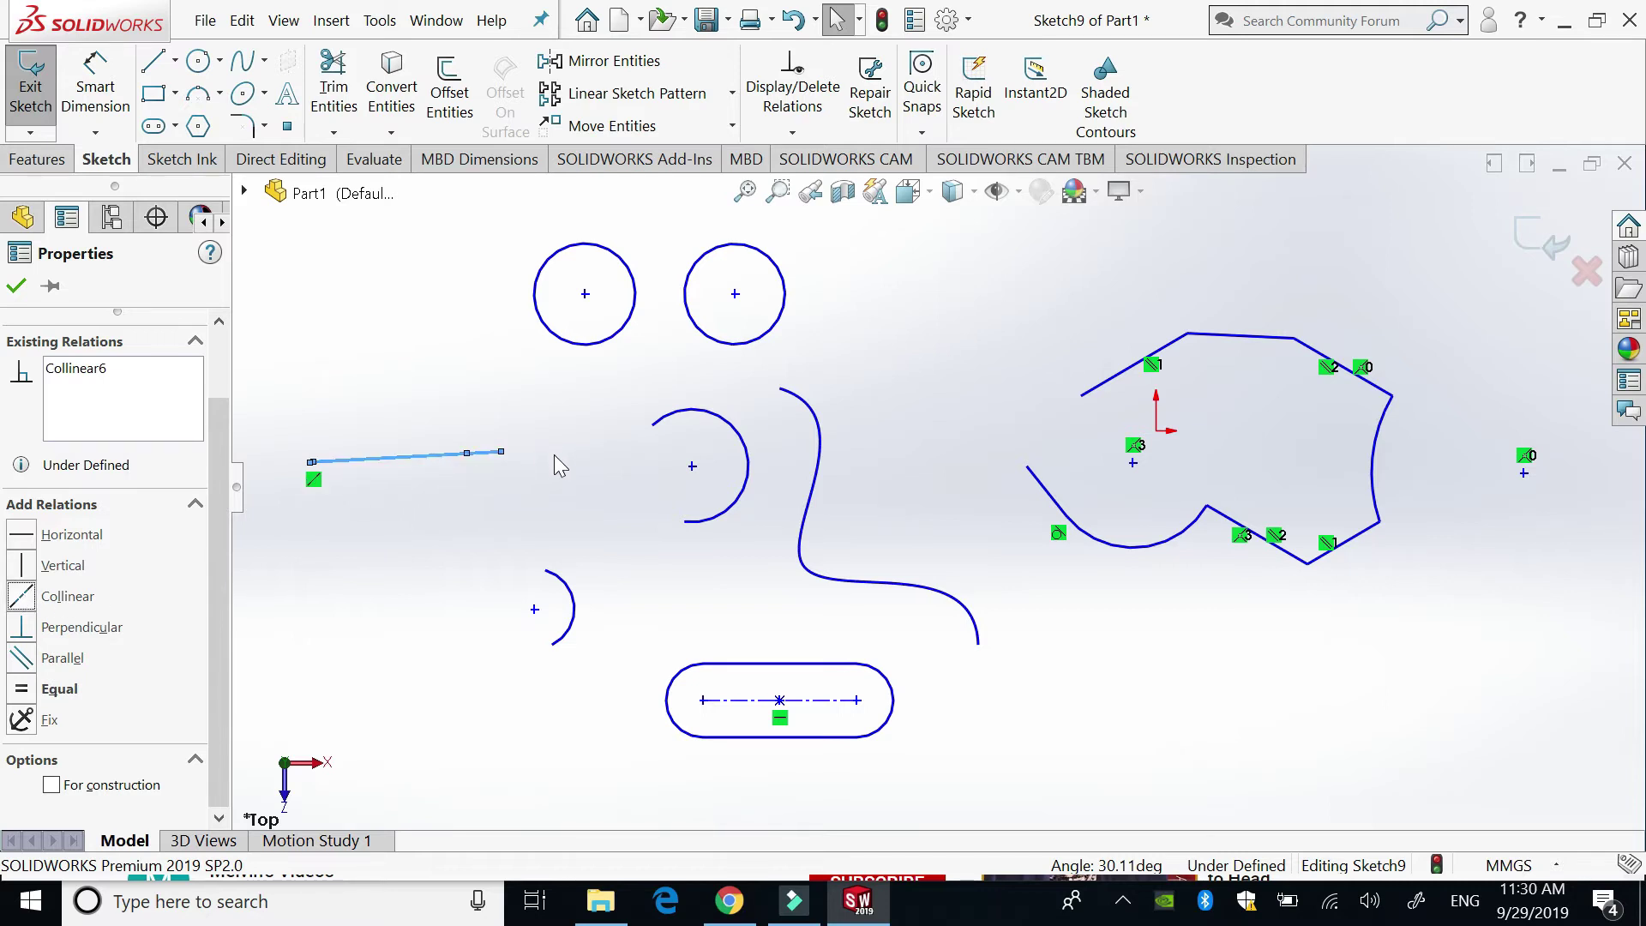
click(496, 490)
key(ctrl+z)
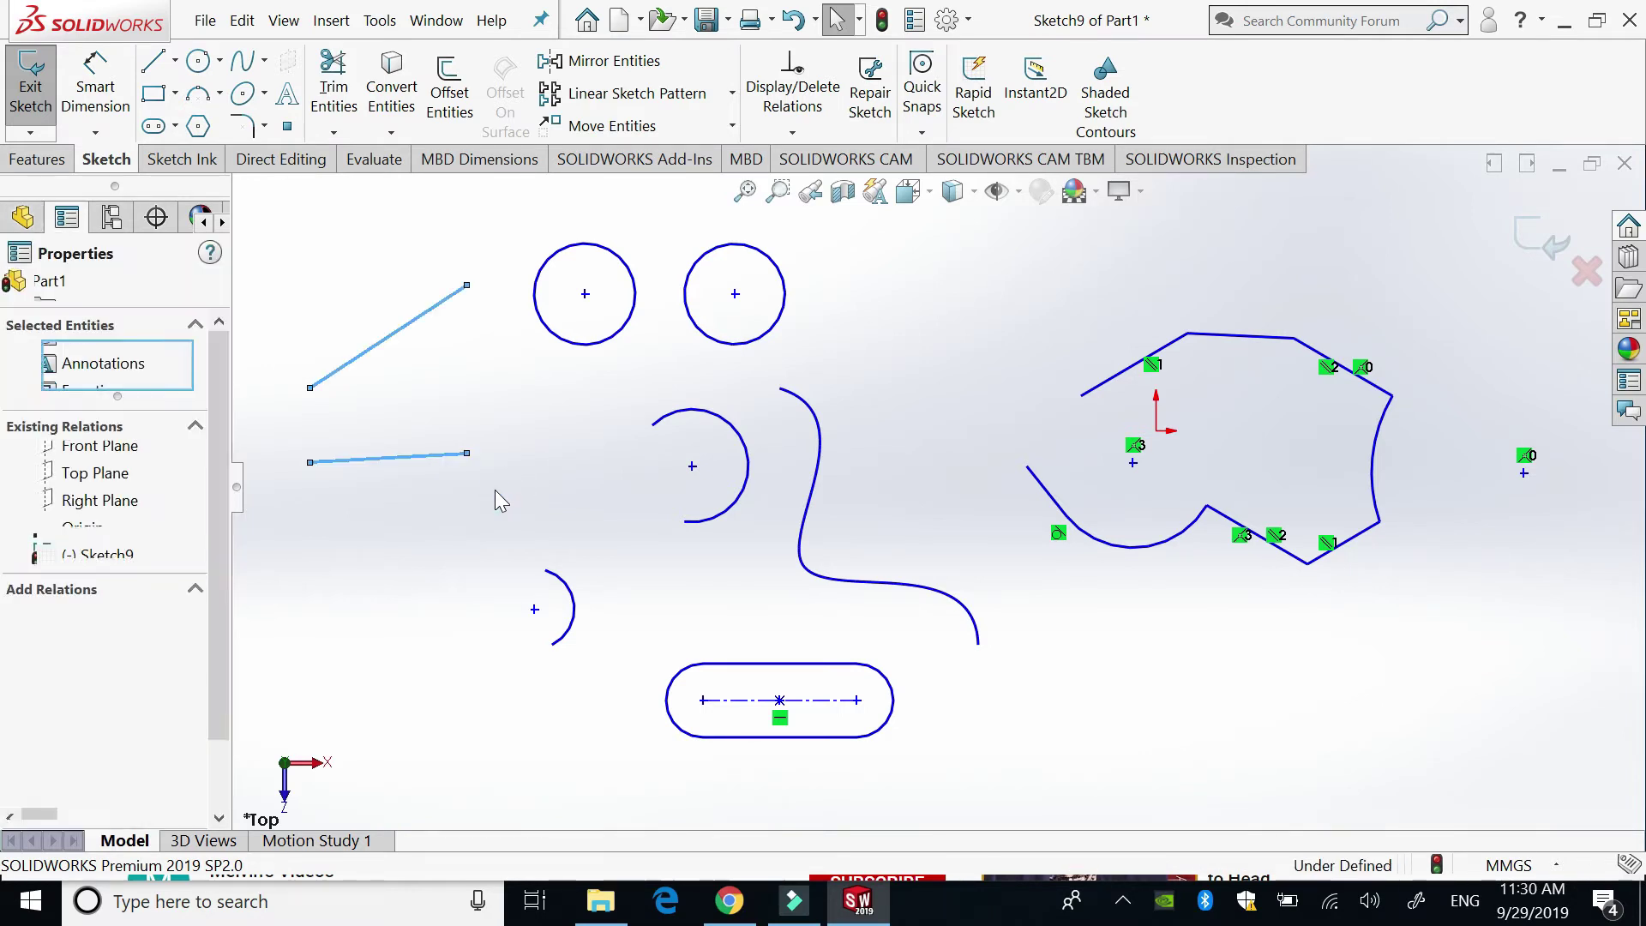
Step: Try a Perpendicular relation between the two separate lines, inspect its relation symbols, and undo it
scroll(221, 662, down, 3)
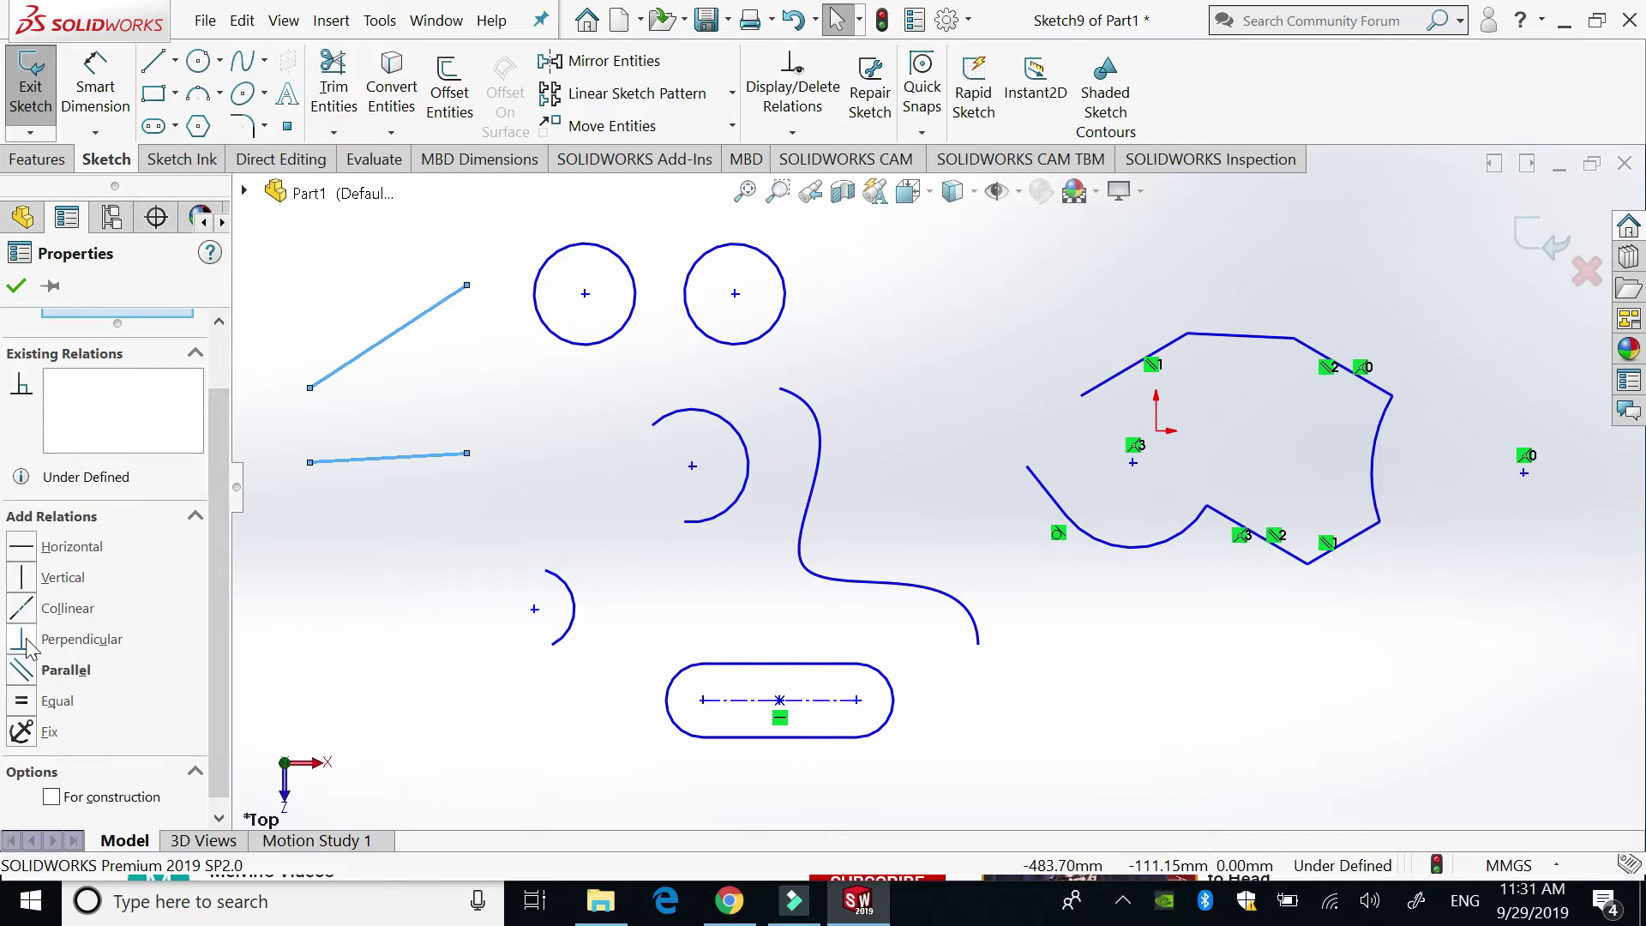
click(28, 649)
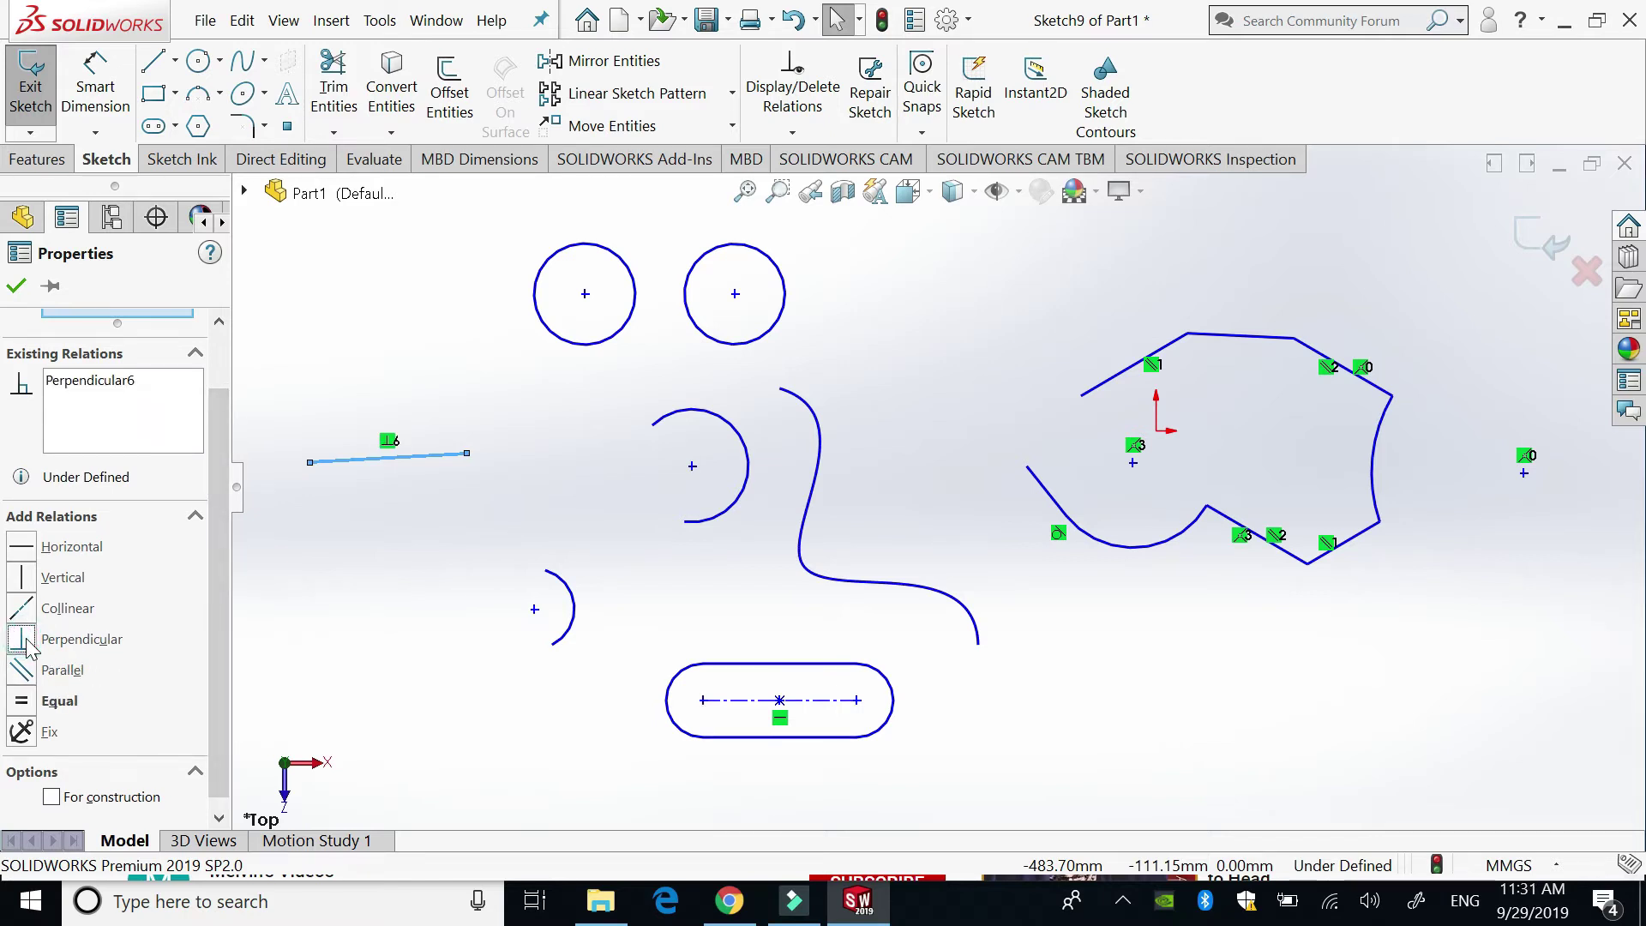
key(z)
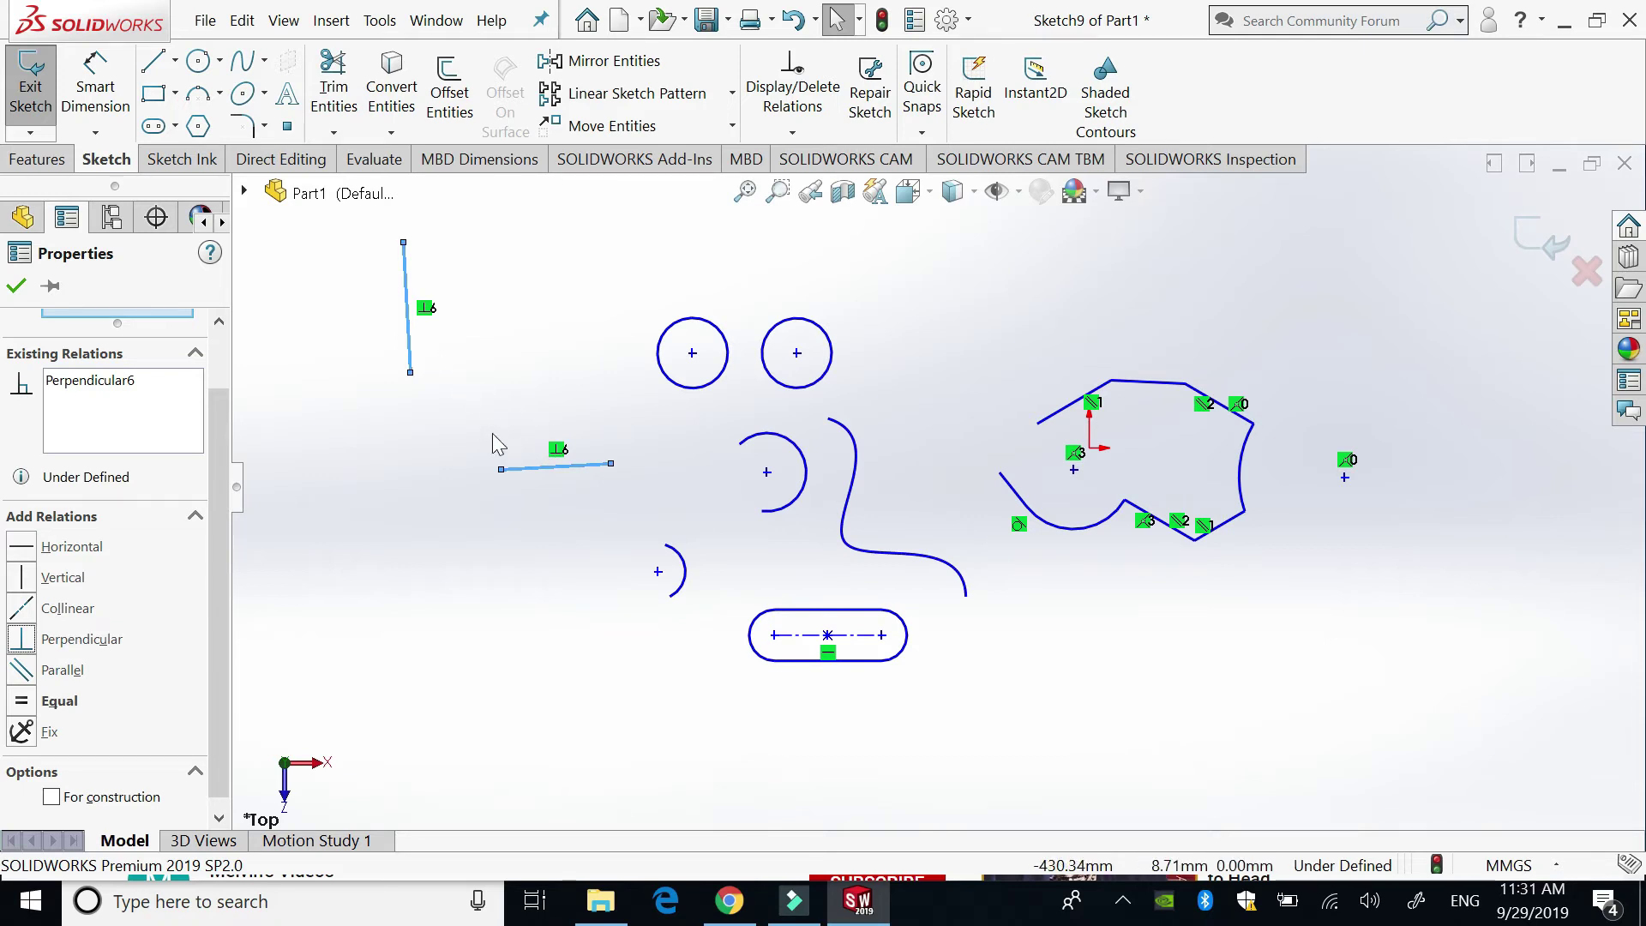
click(557, 451)
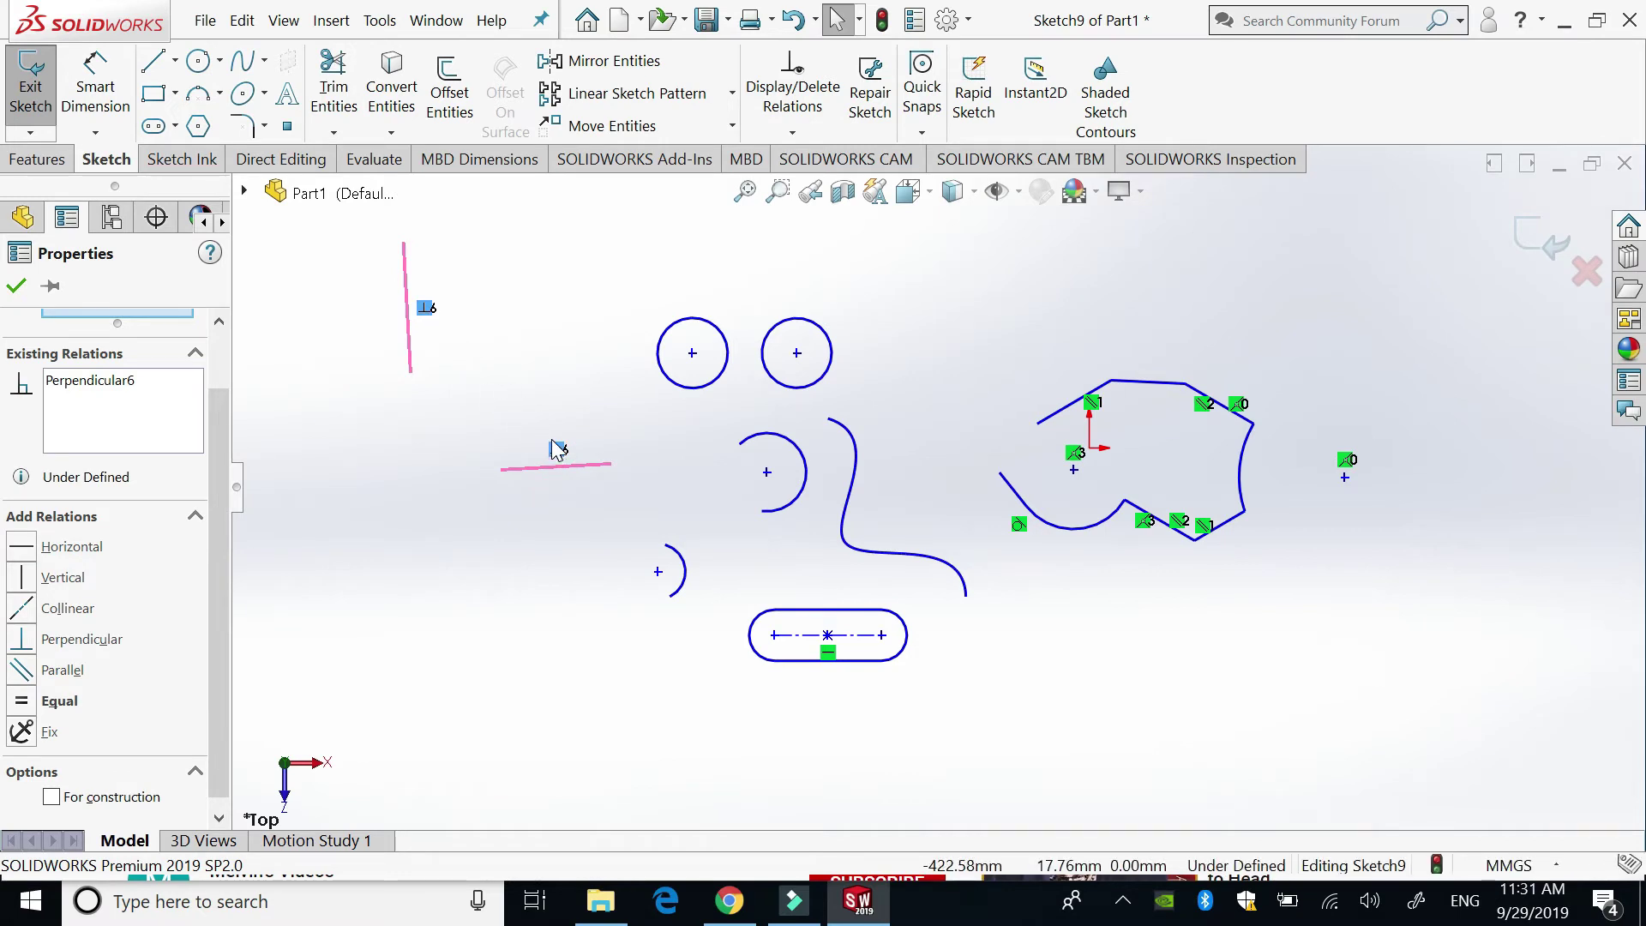
click(609, 412)
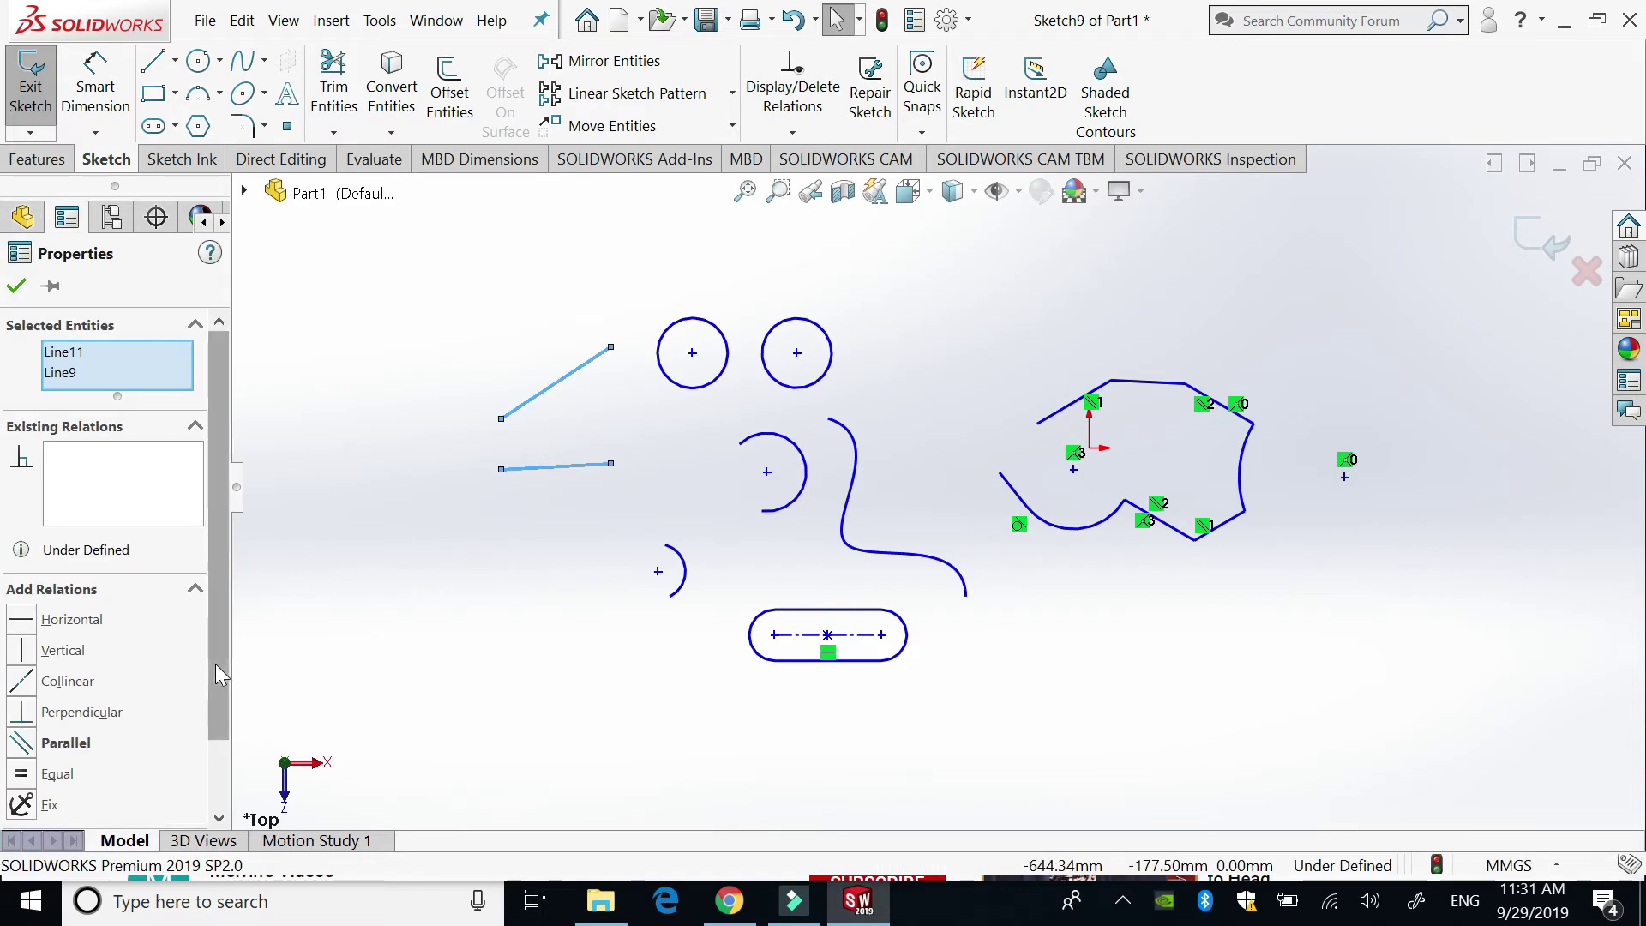
Step: Try a Parallel relation between the two separate lines and undo it
drag(214, 663, 217, 742)
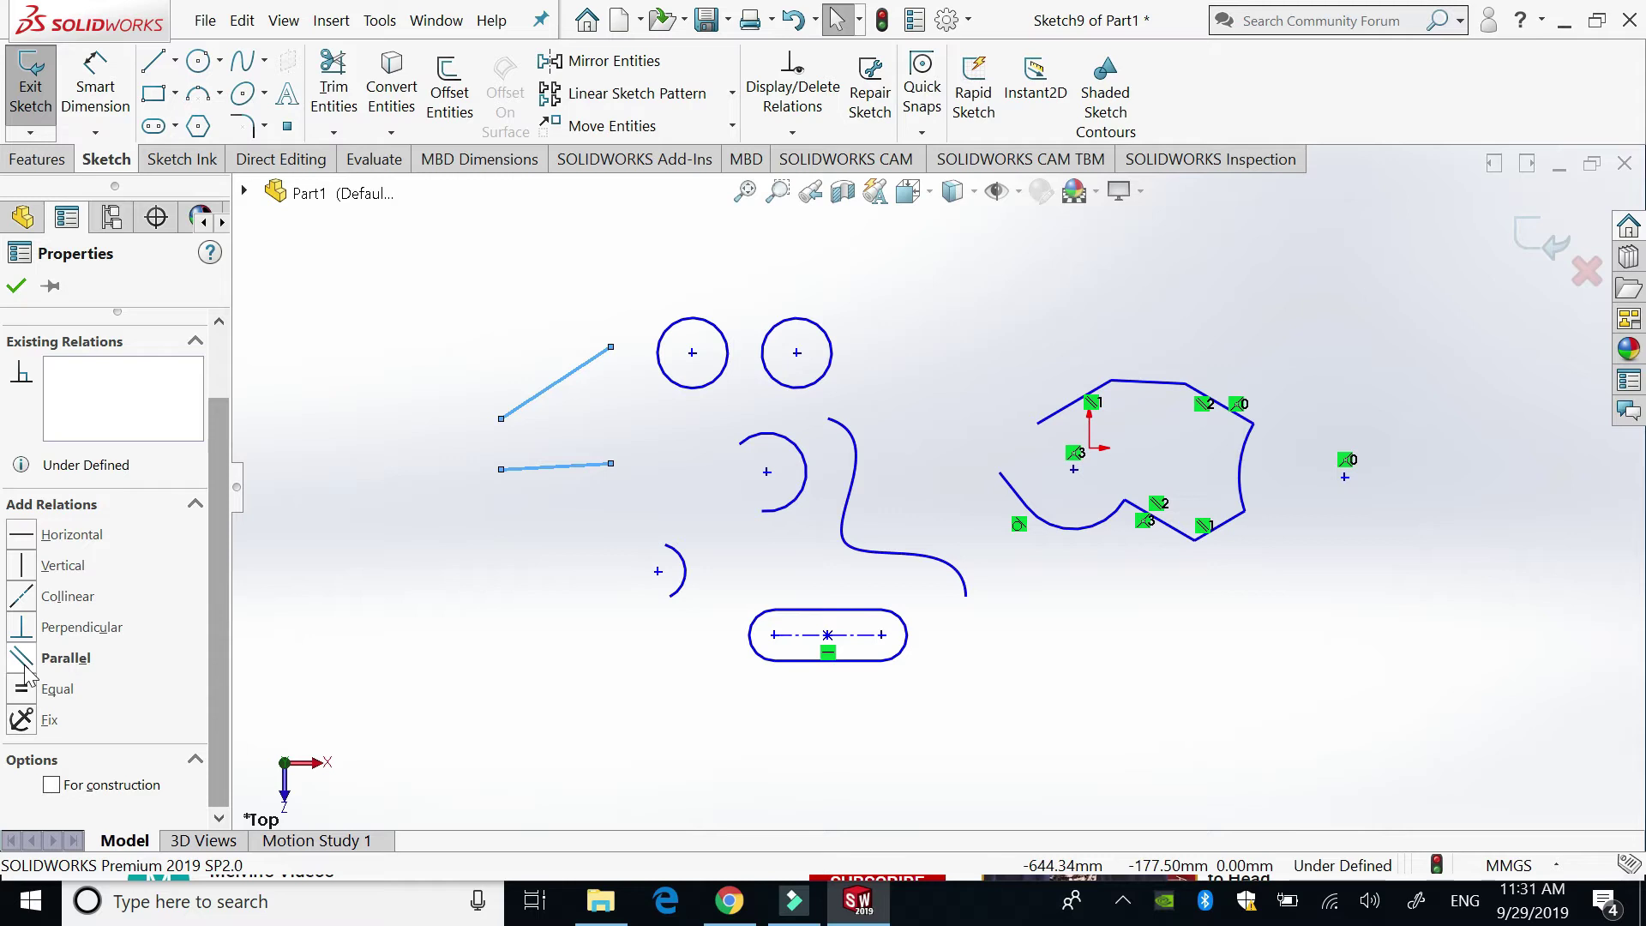
click(22, 658)
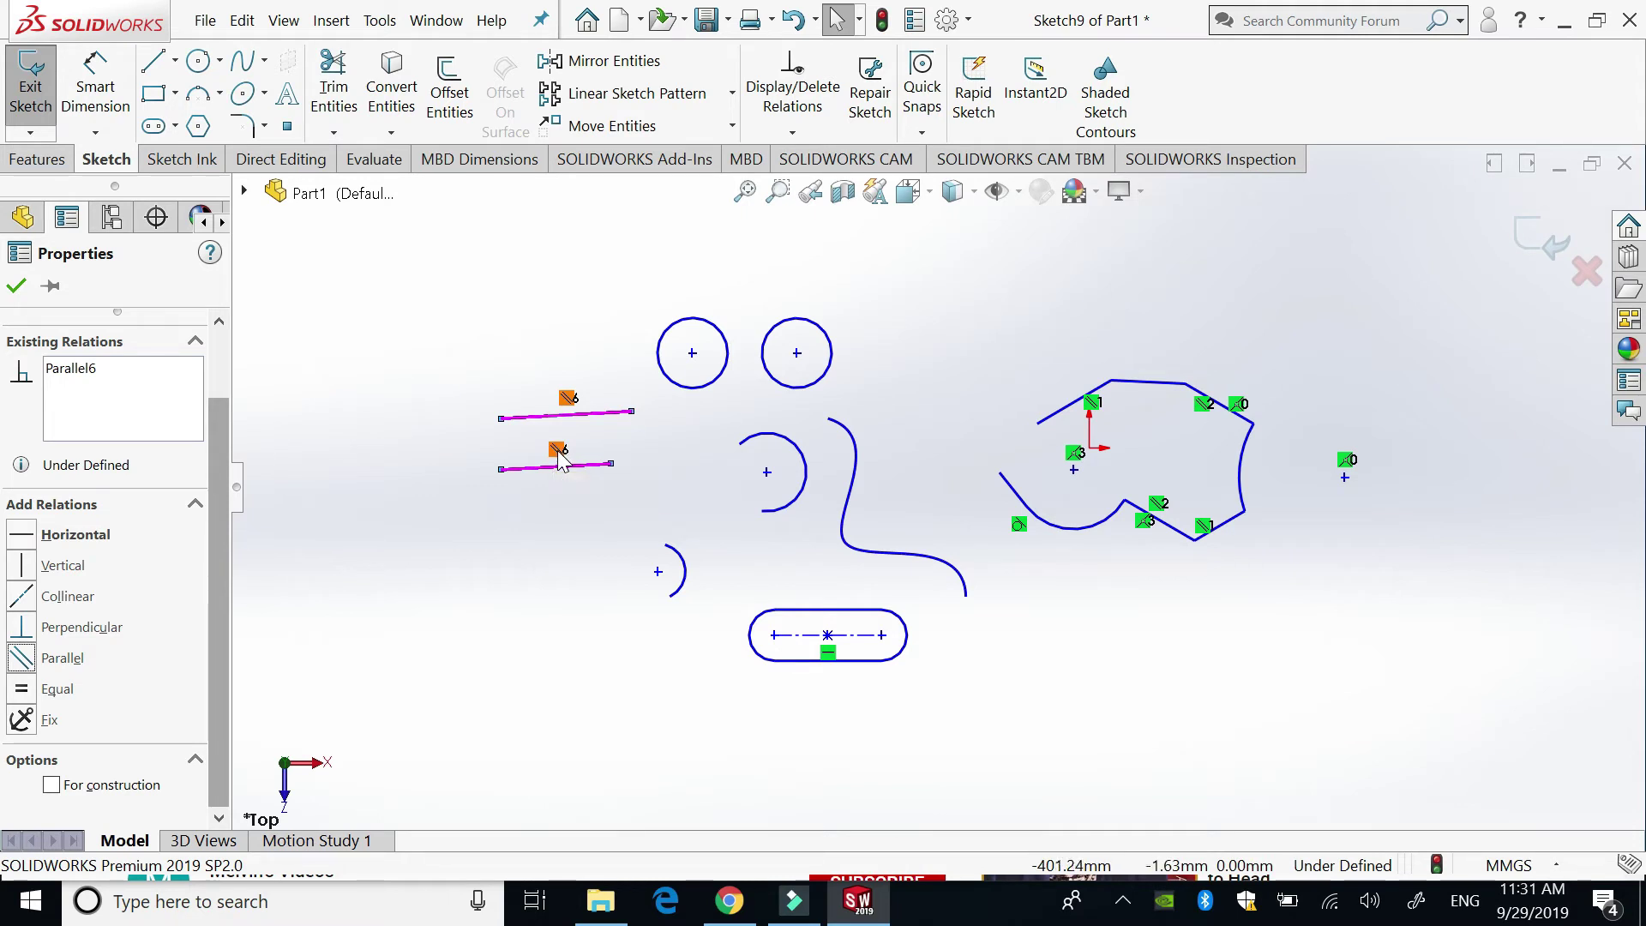
key(ctrl+z)
Step: Try an Equal relation between the two separate lines and undo it
drag(218, 701, 217, 771)
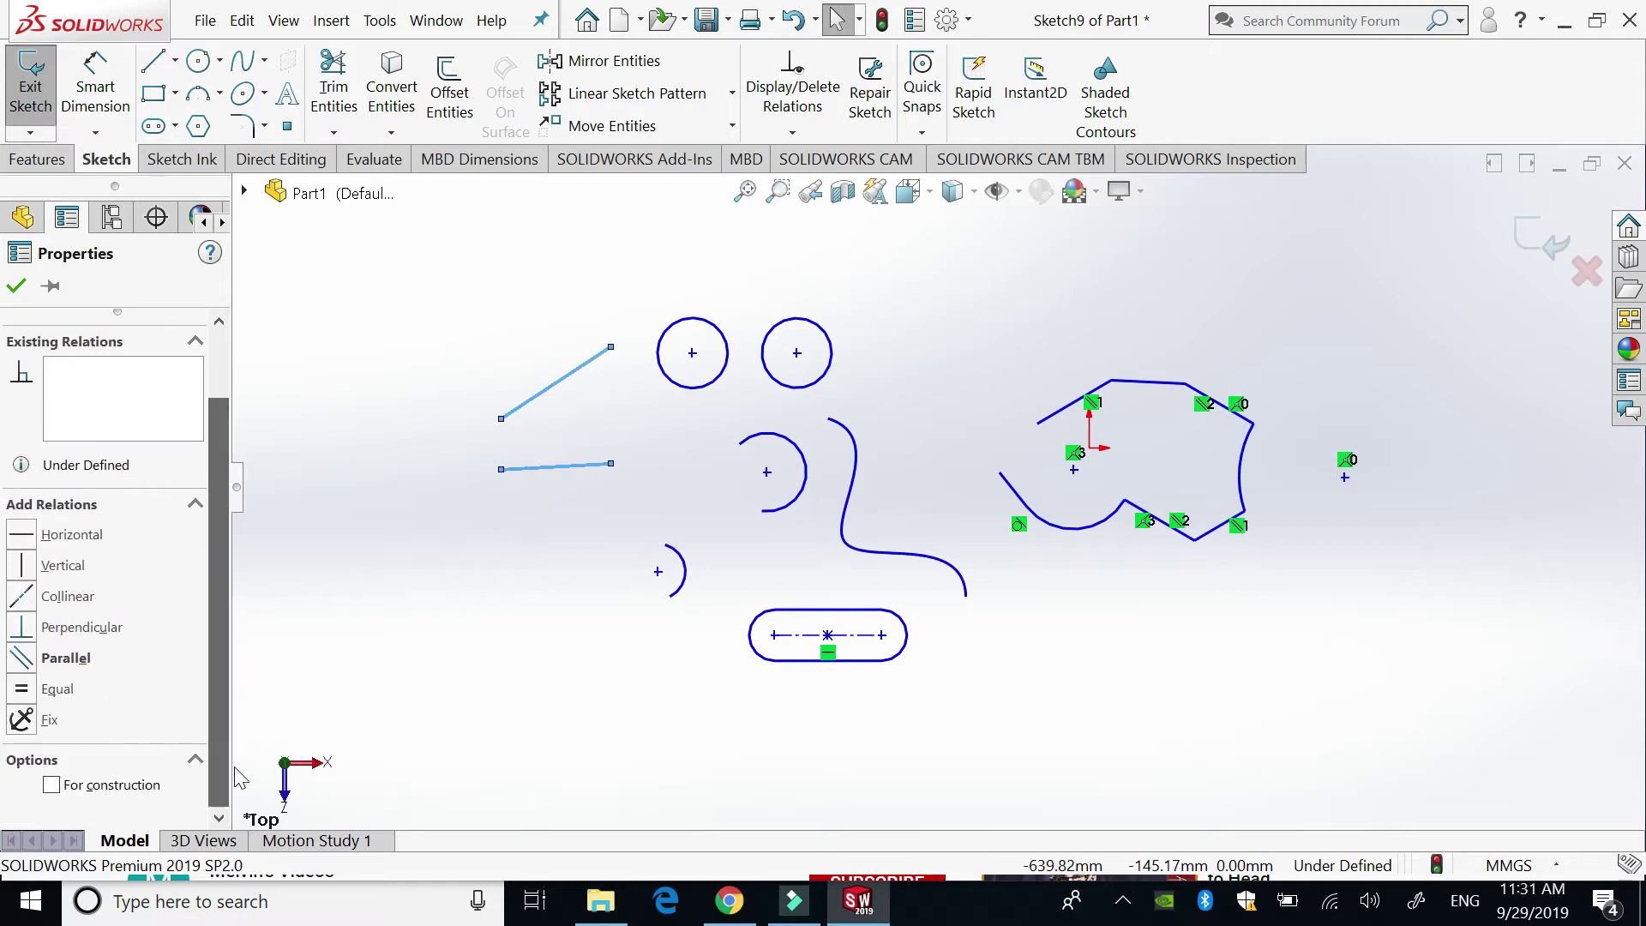
click(22, 690)
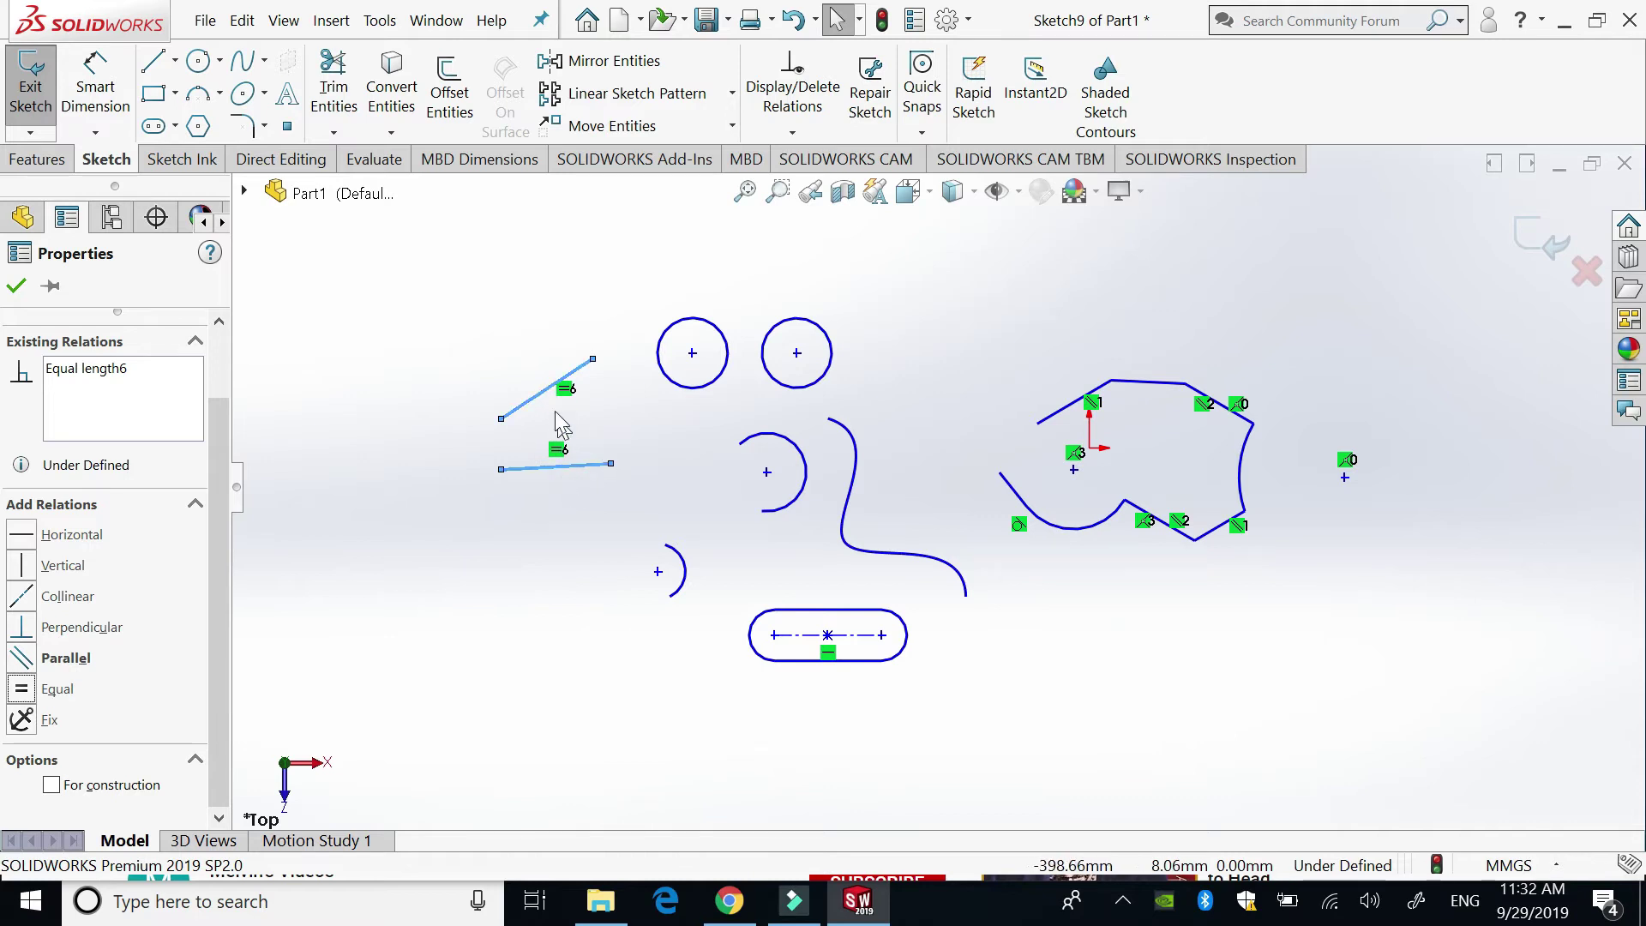
key(ctrl+z)
Step: Try a Fix relation on both separate lines together, undo it, and clear the selection
drag(228, 674, 214, 744)
click(25, 720)
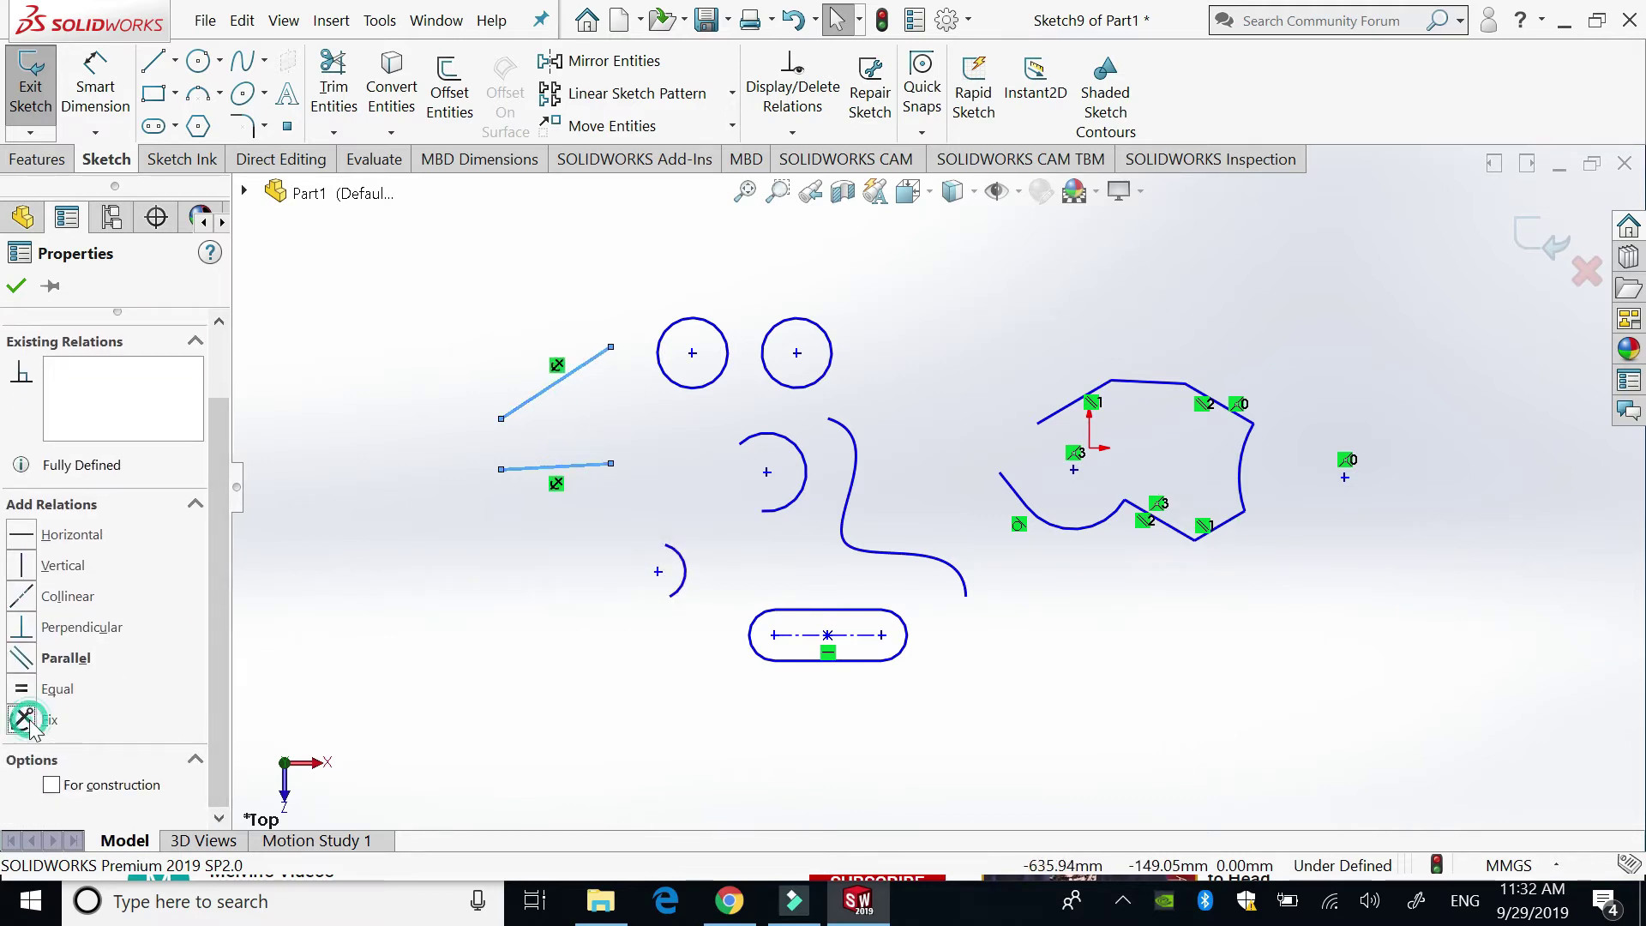
click(472, 600)
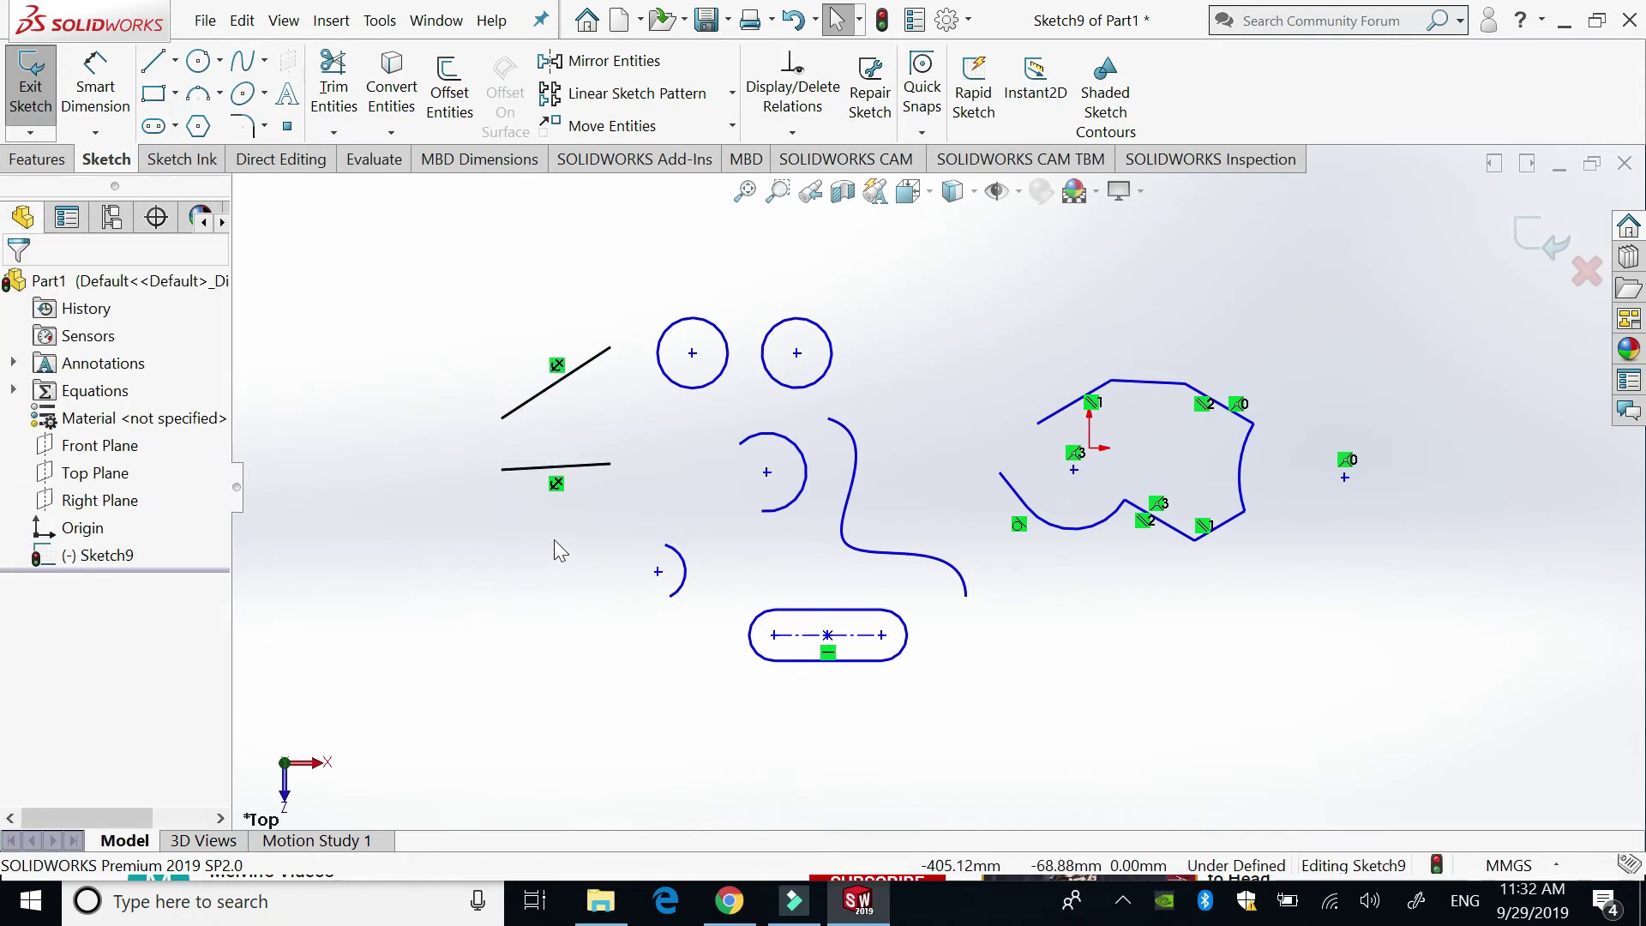
key(ctrl+z)
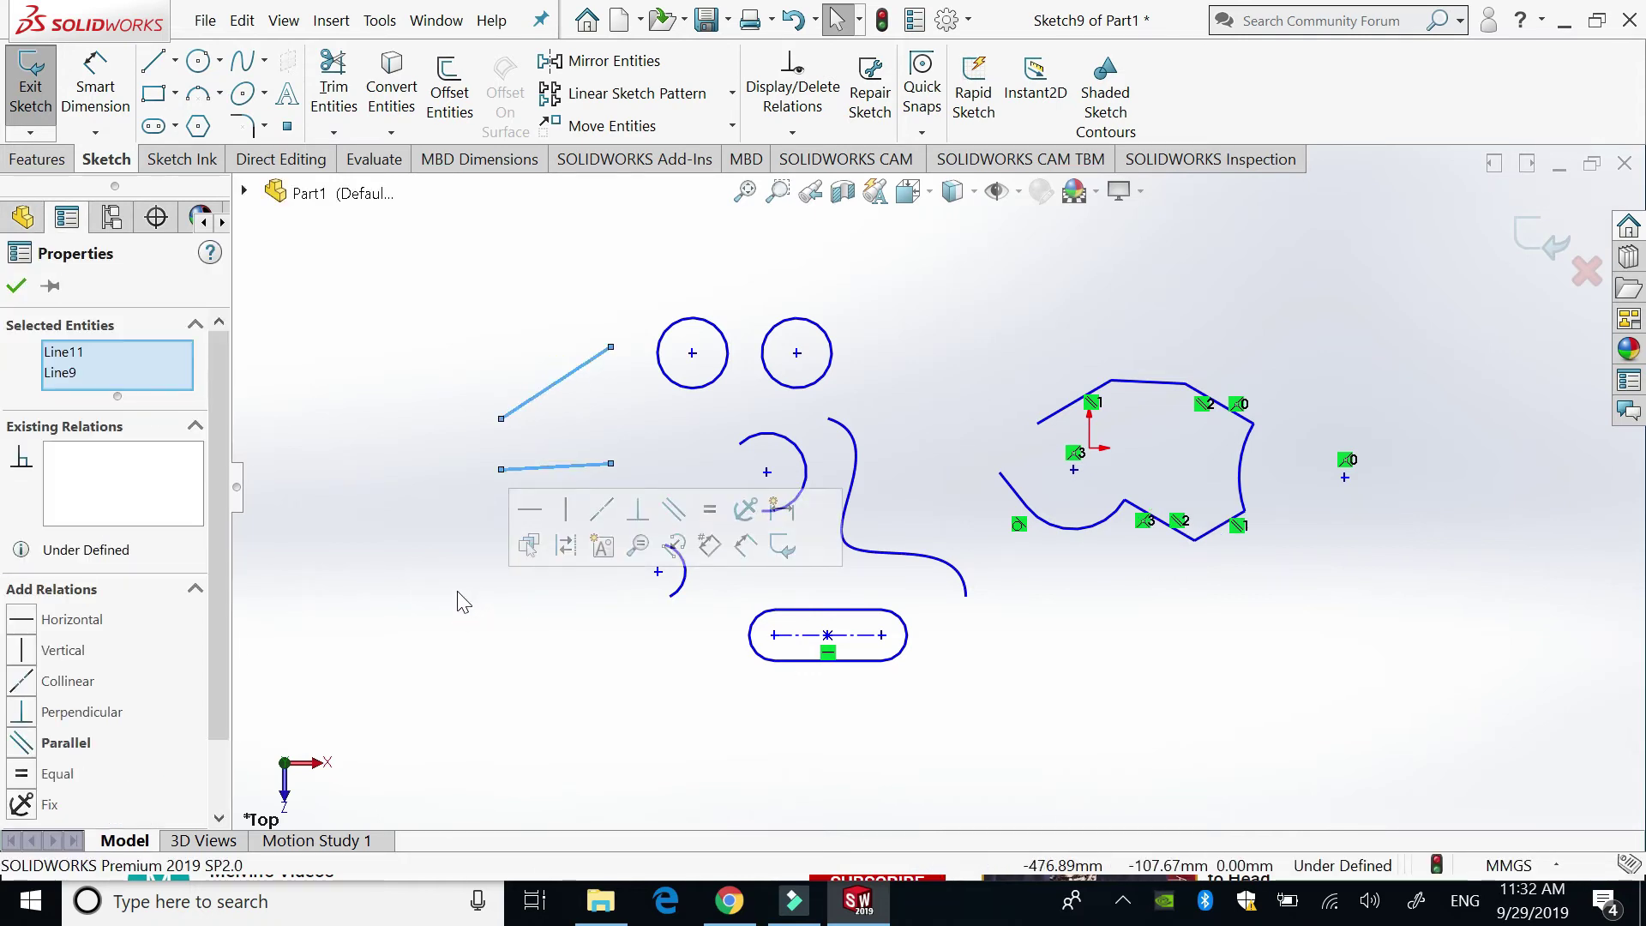
click(418, 616)
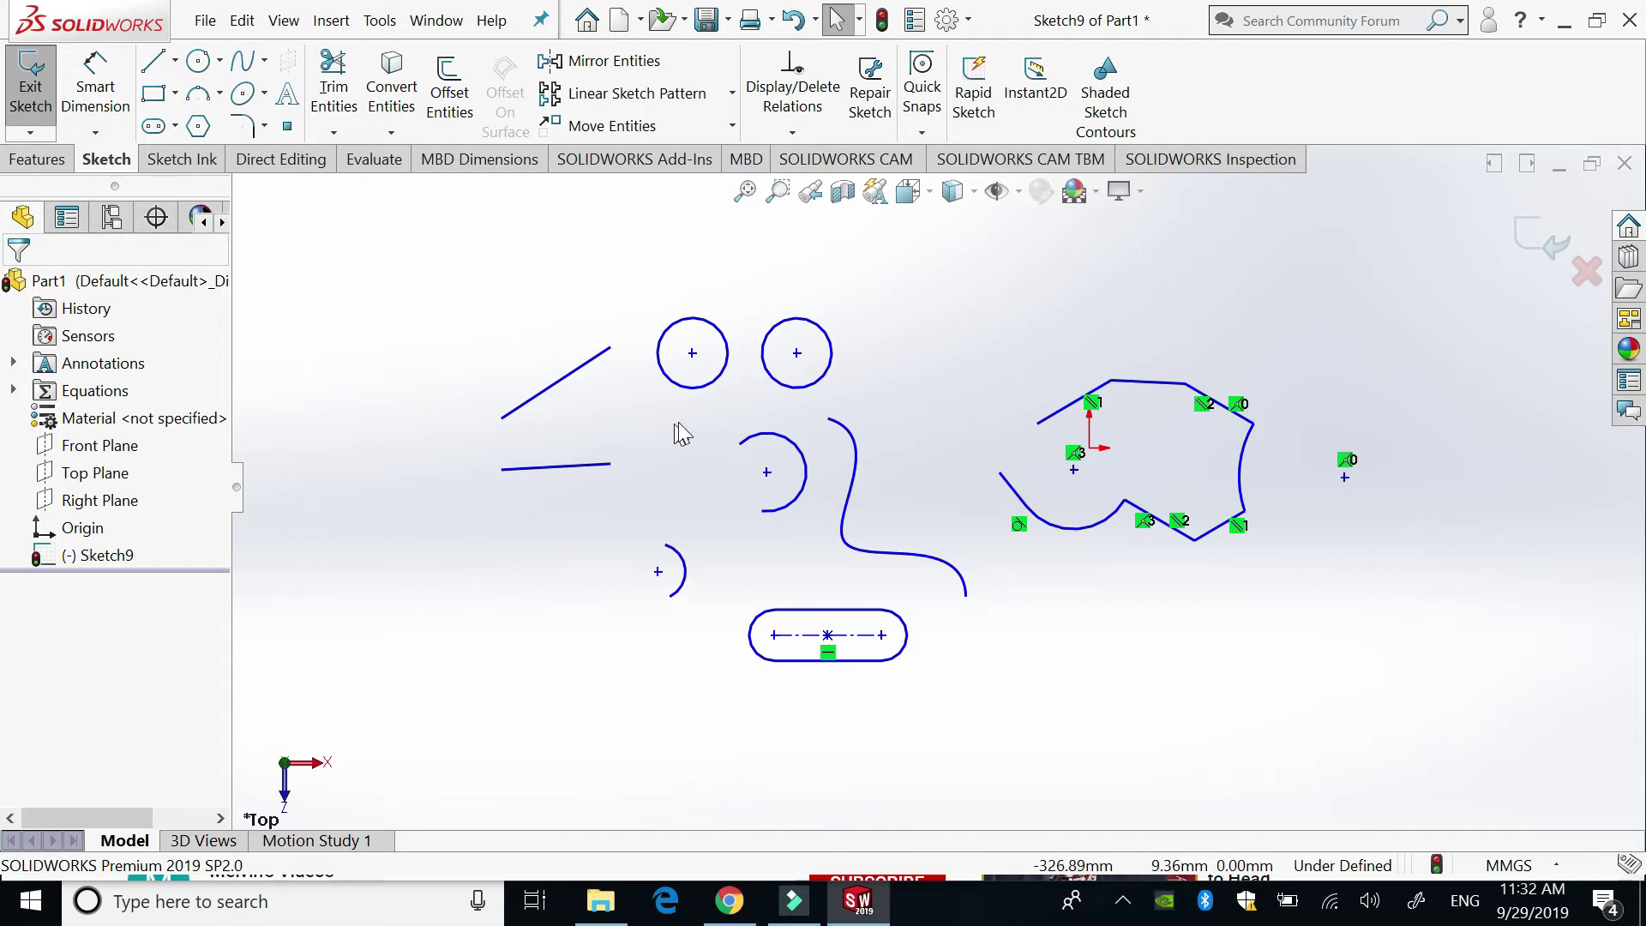
Step: Examine the relations offered for the left circle alone and for both circles selected together, and clear the selection
click(689, 387)
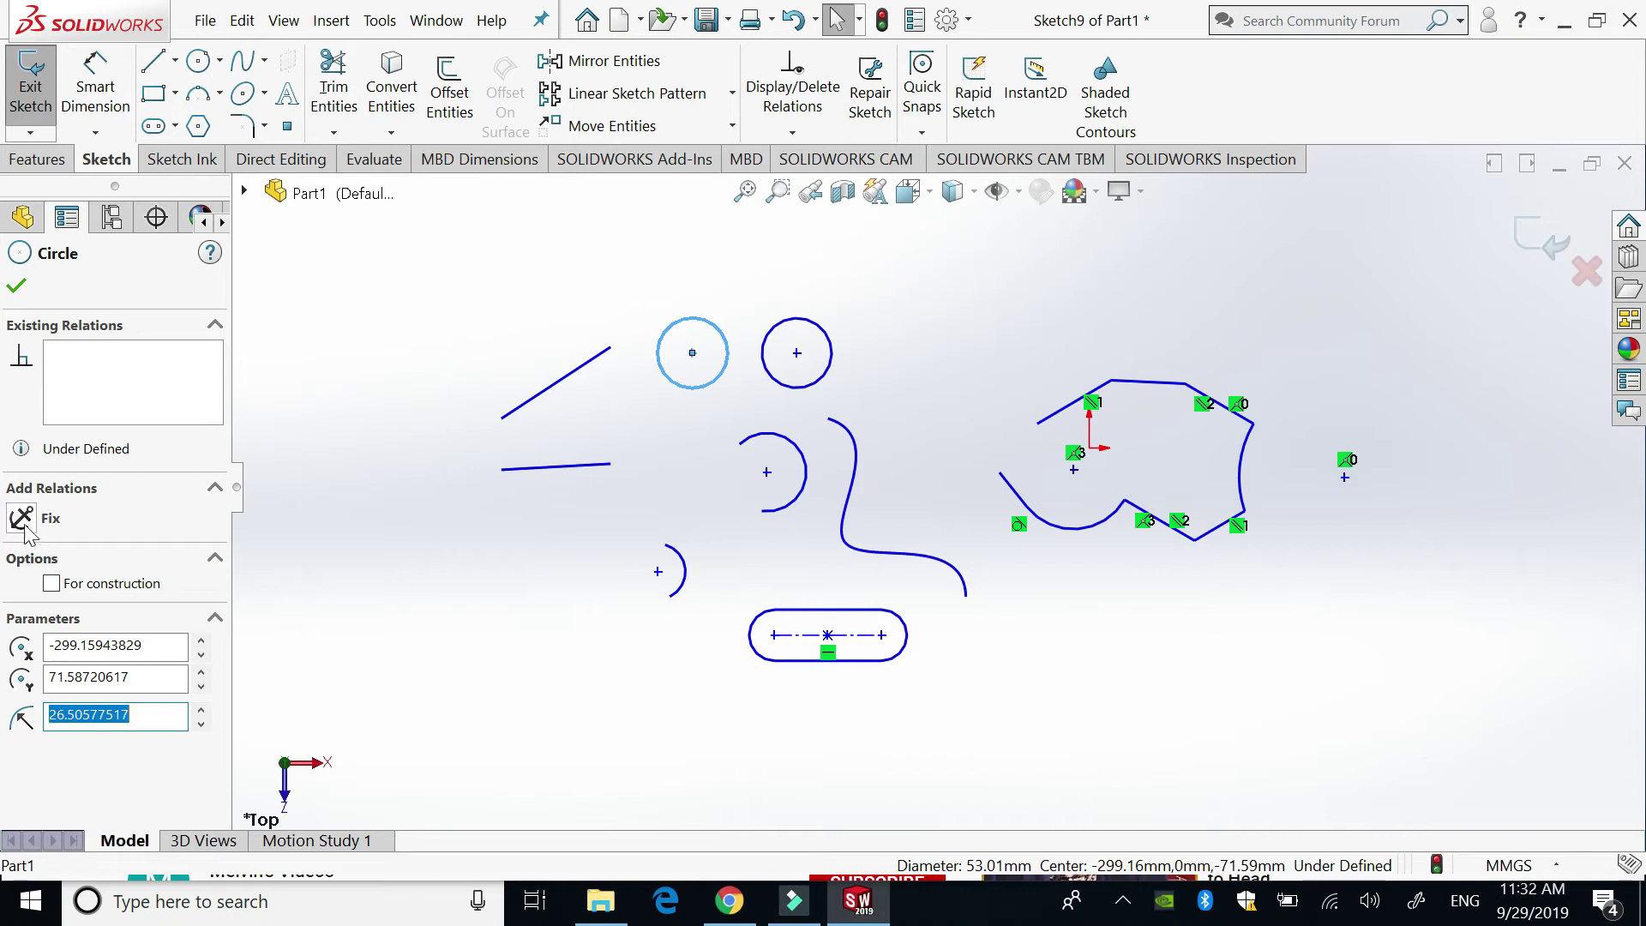
click(649, 600)
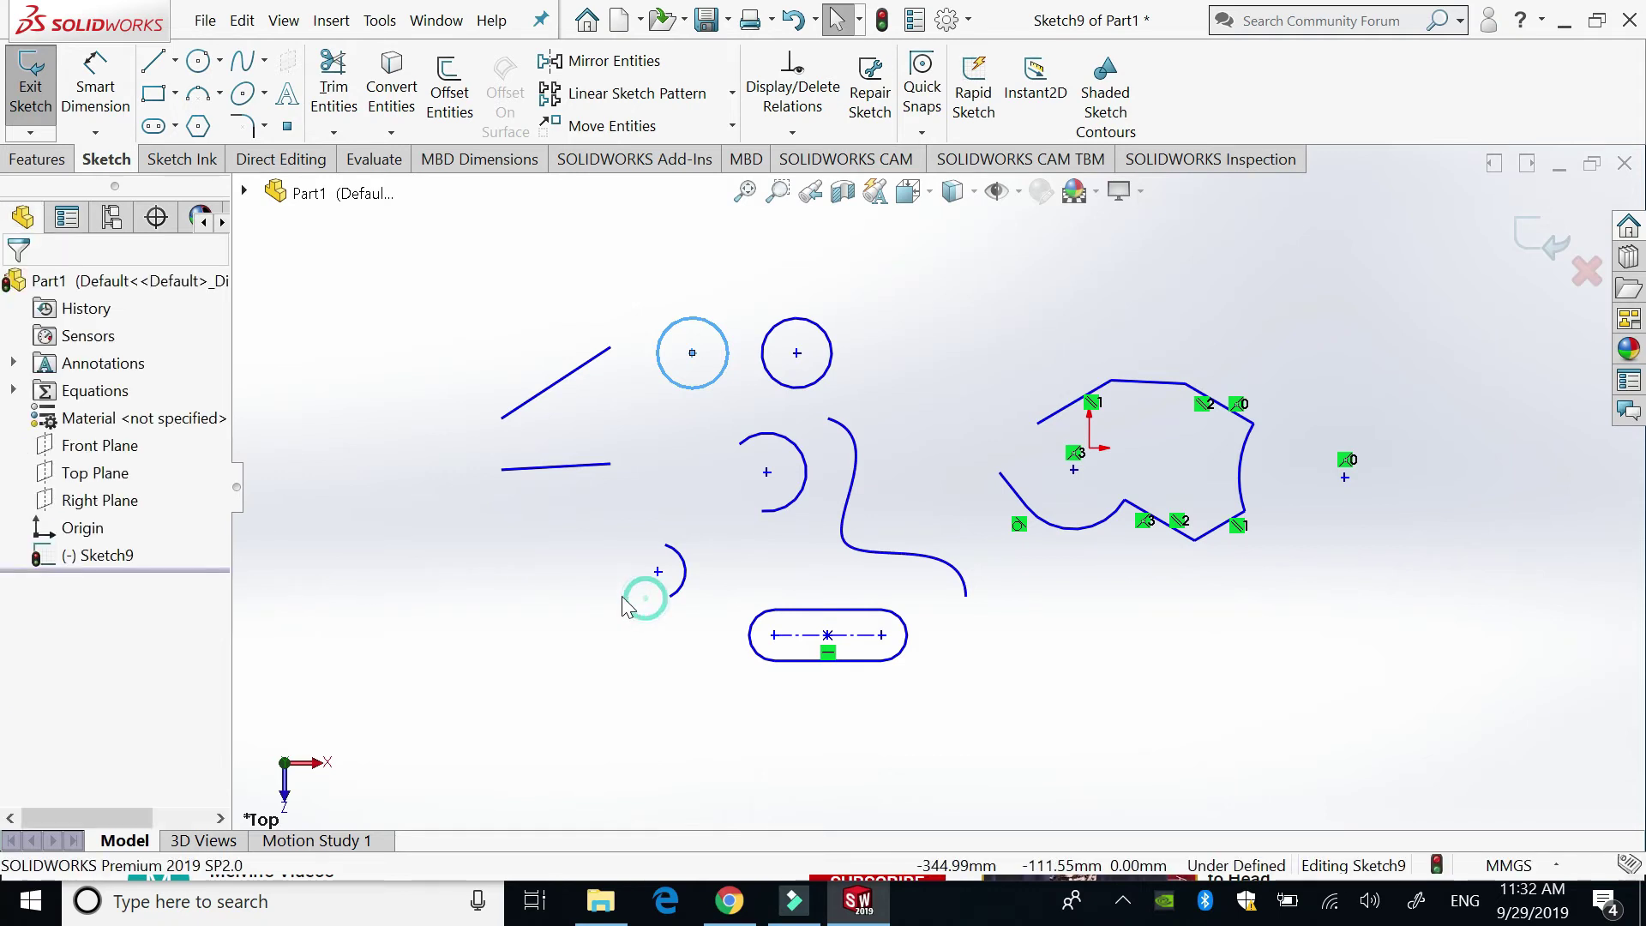
click(715, 385)
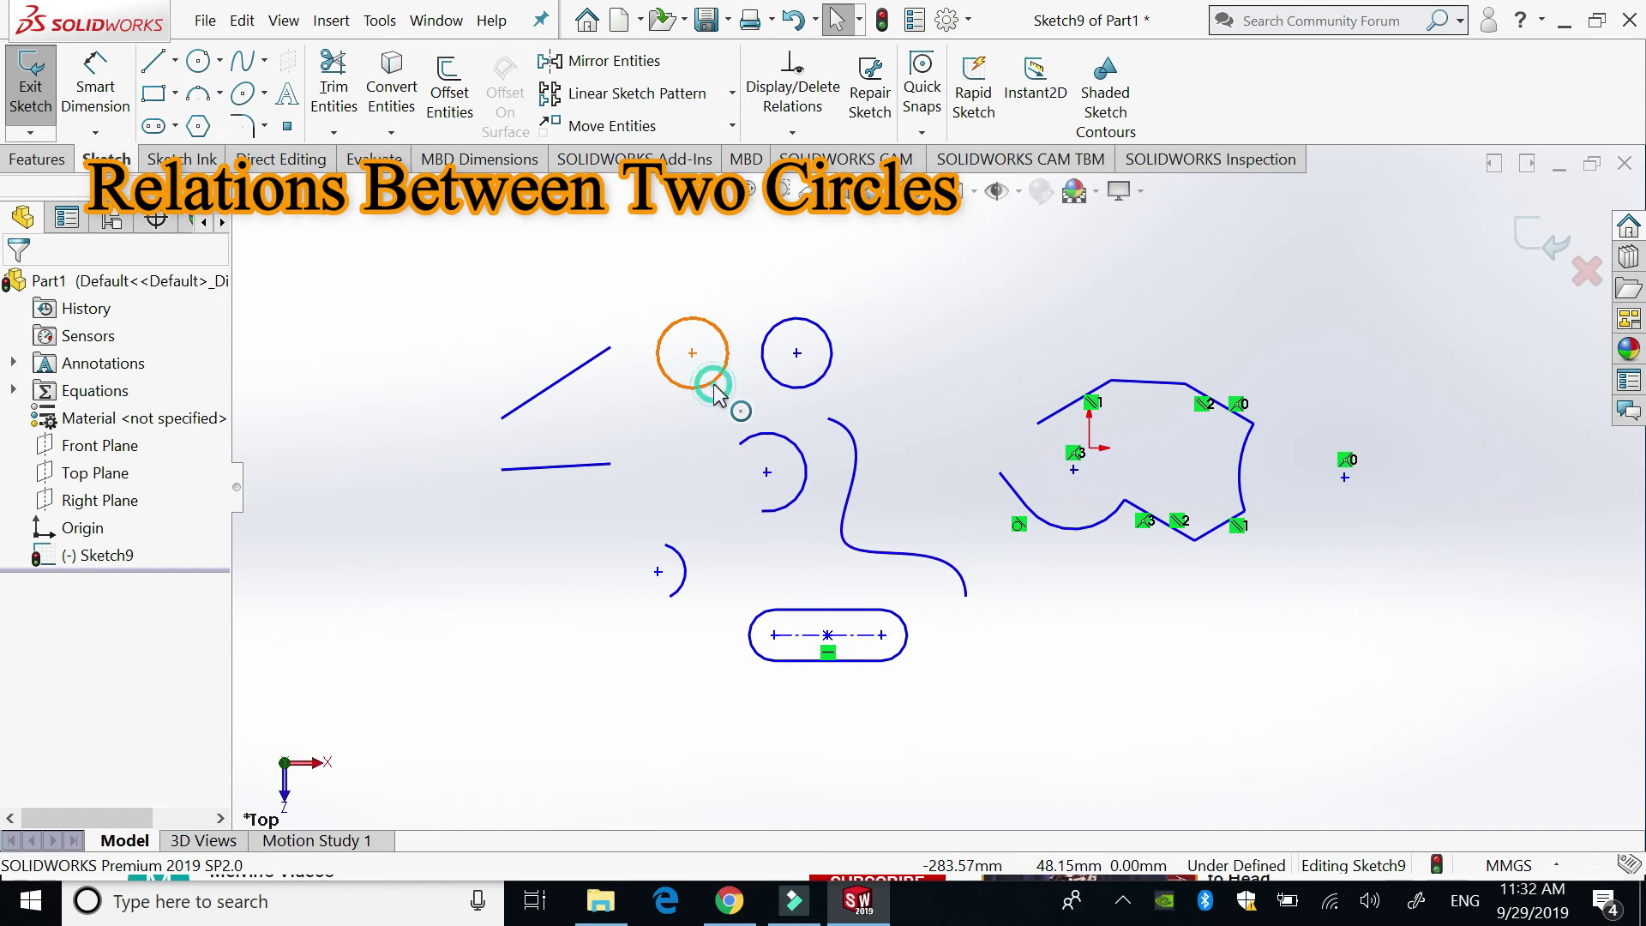
ctrl+click(779, 386)
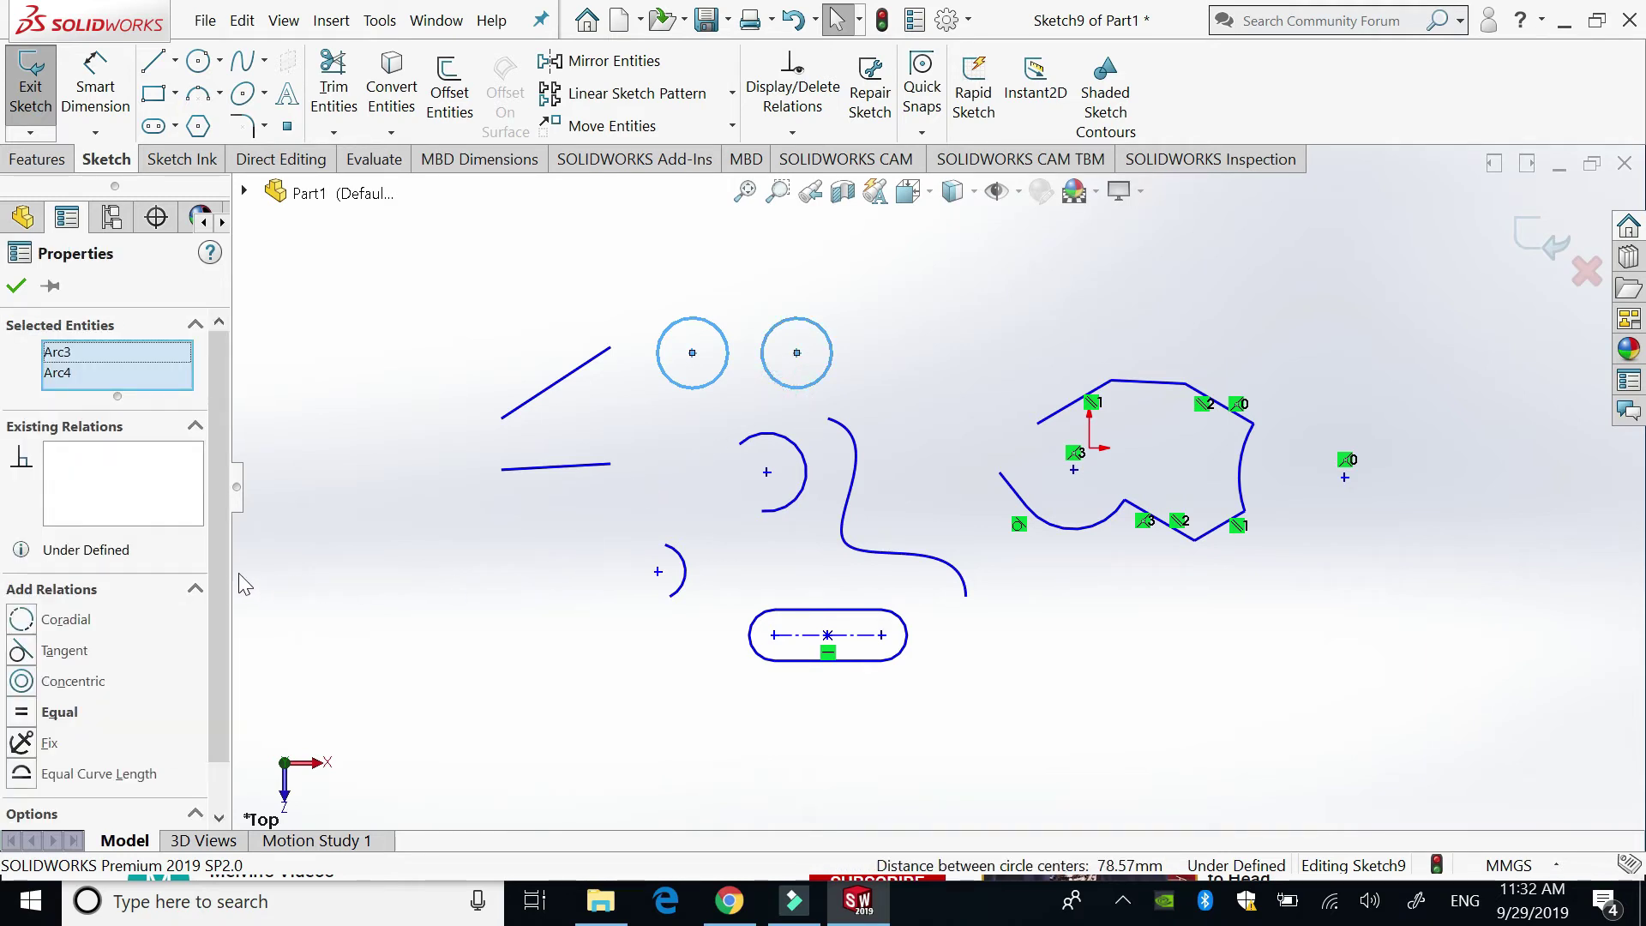
scroll(172, 626, down, 1)
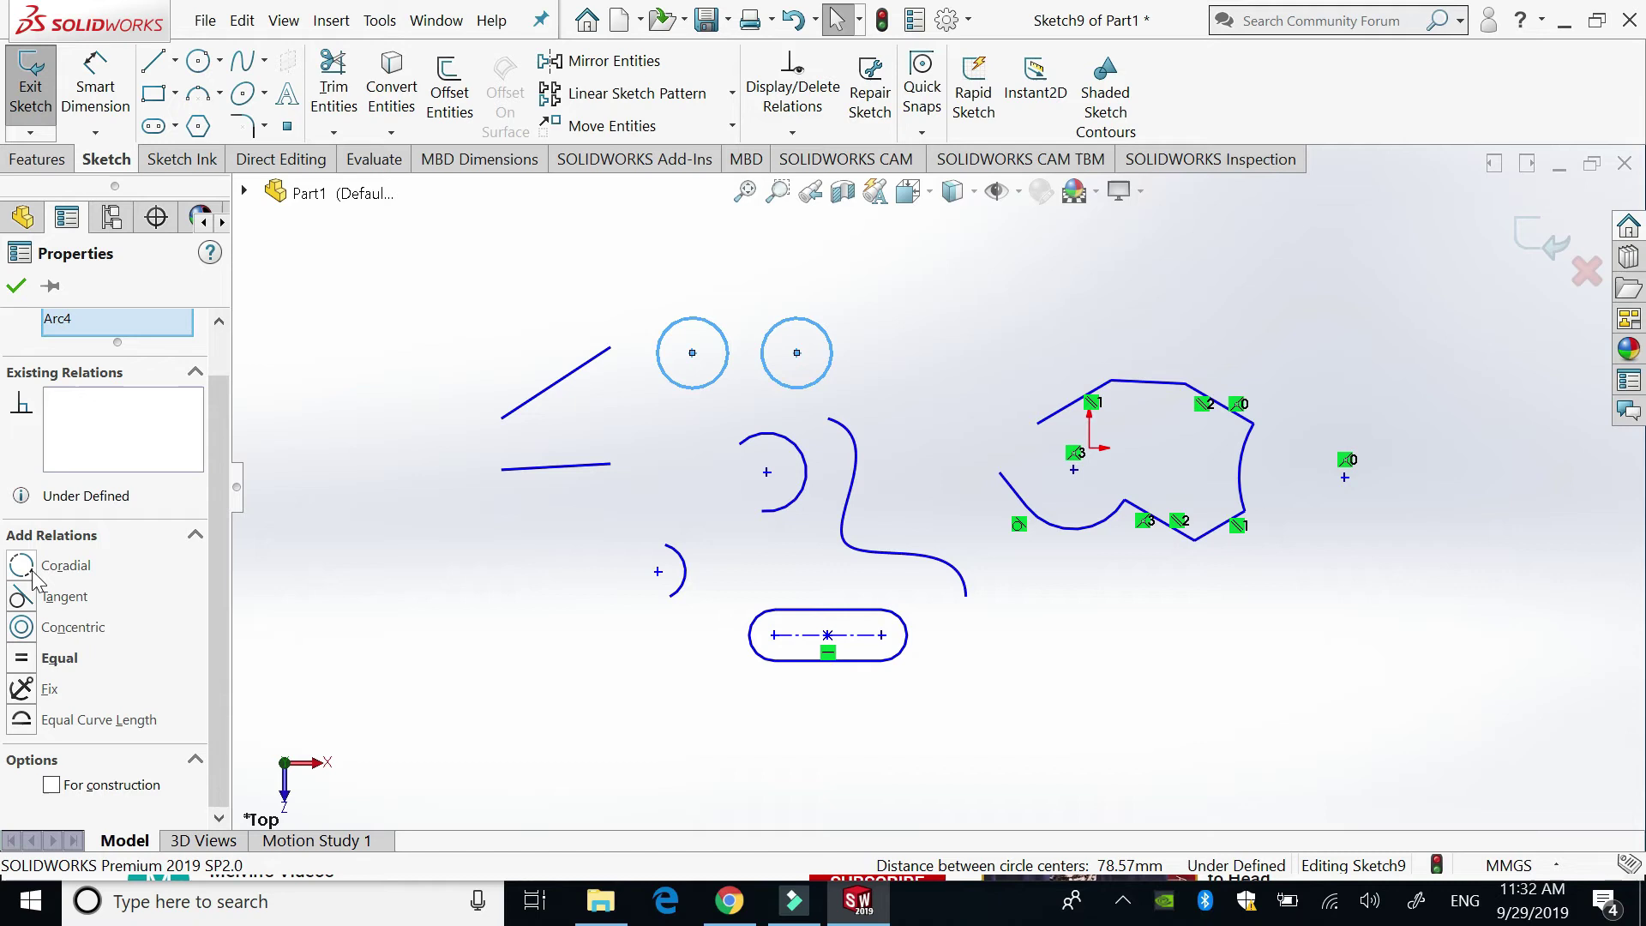
click(554, 548)
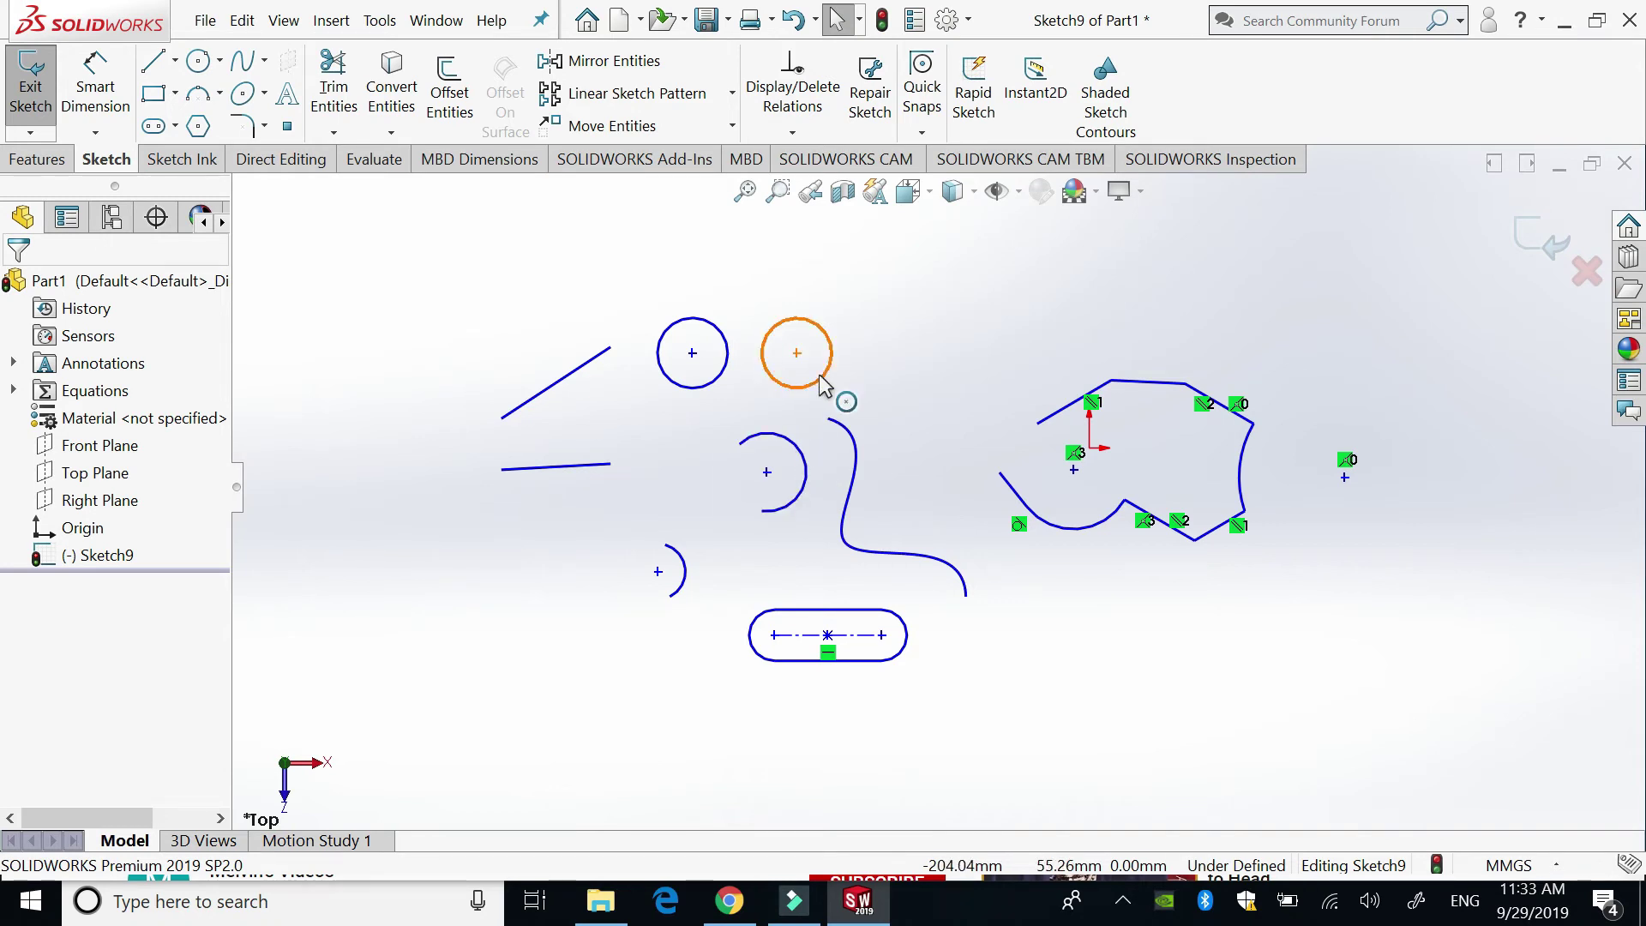
Step: Try a Coradial relation between the larger open arc and the right circle, undo it, and clear the selection
click(799, 450)
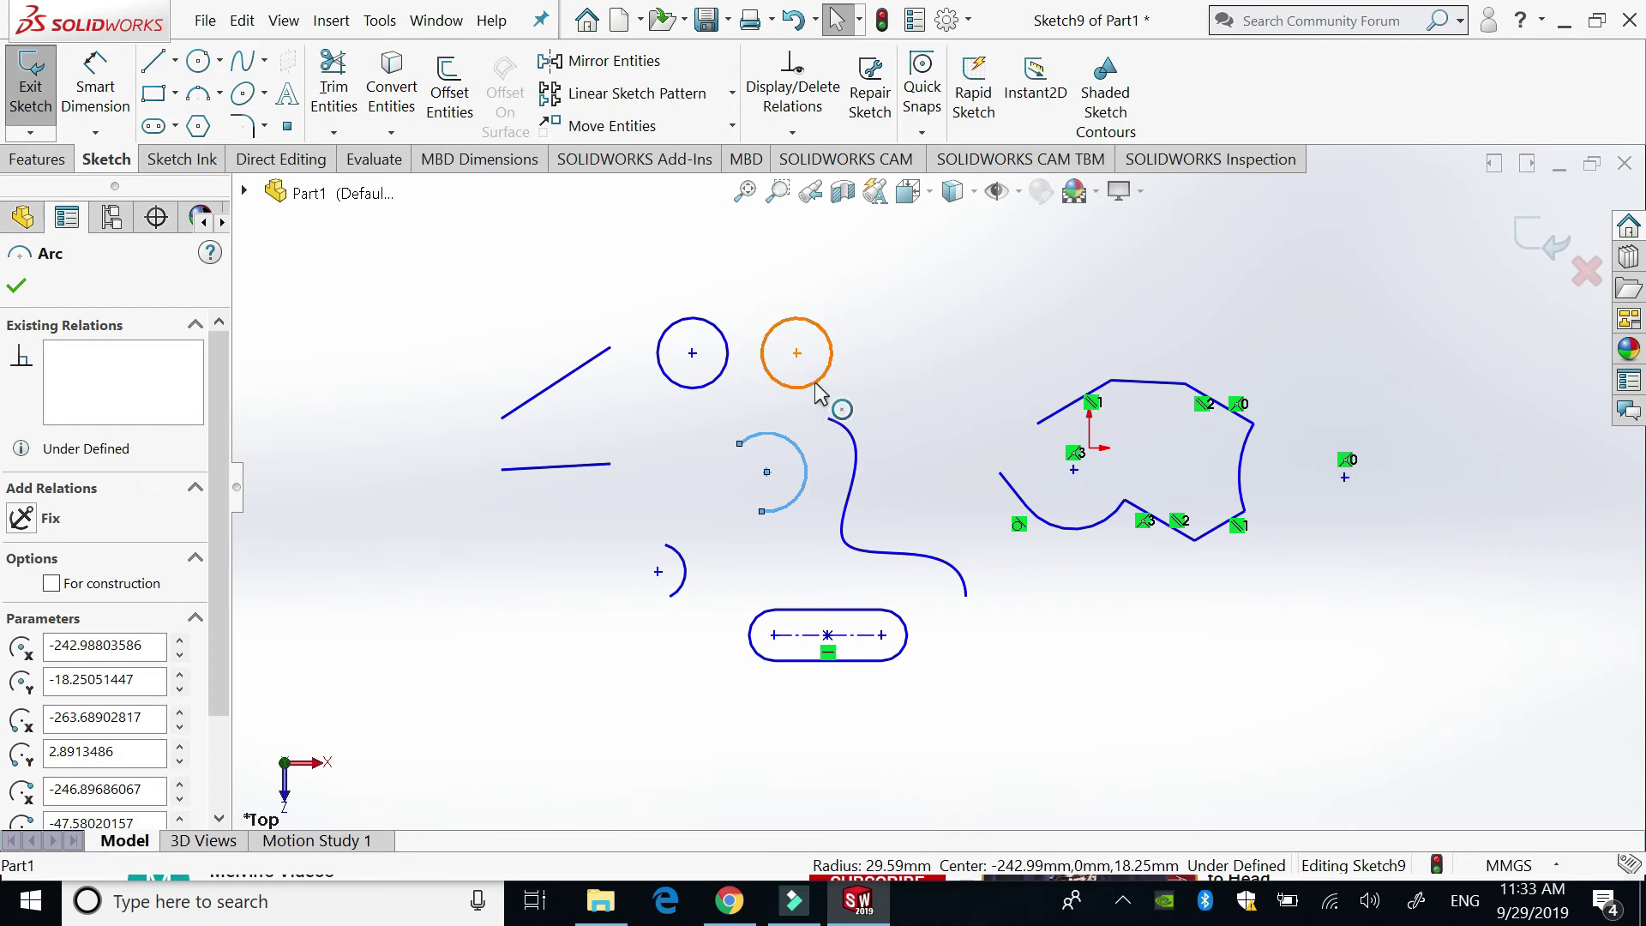
ctrl+click(819, 393)
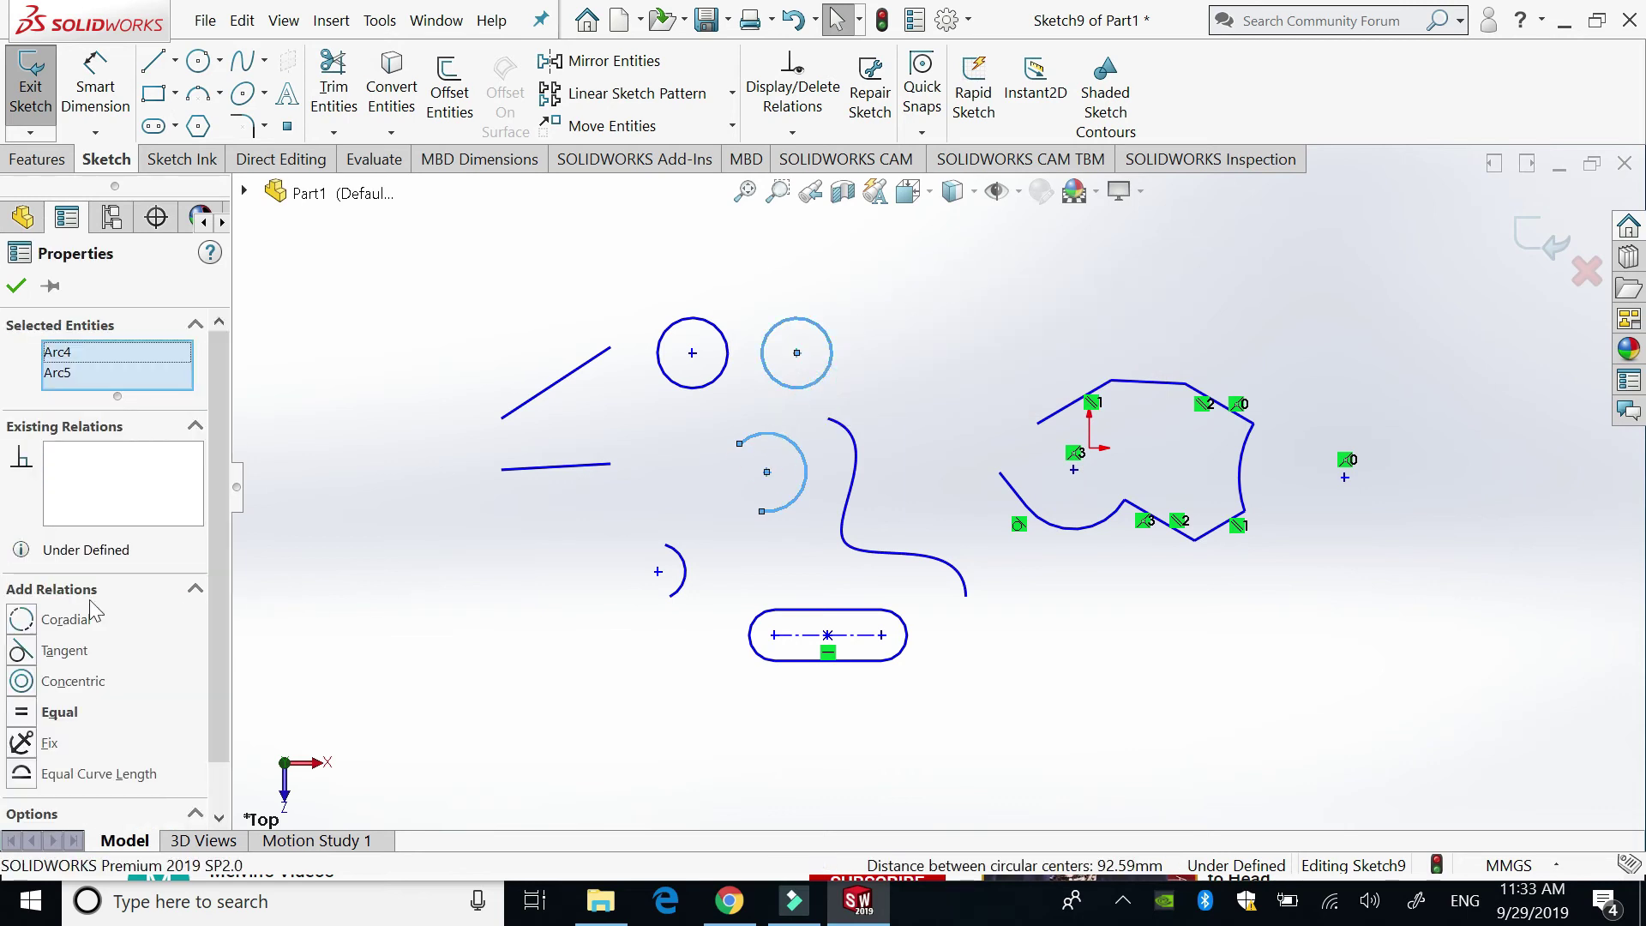
click(22, 619)
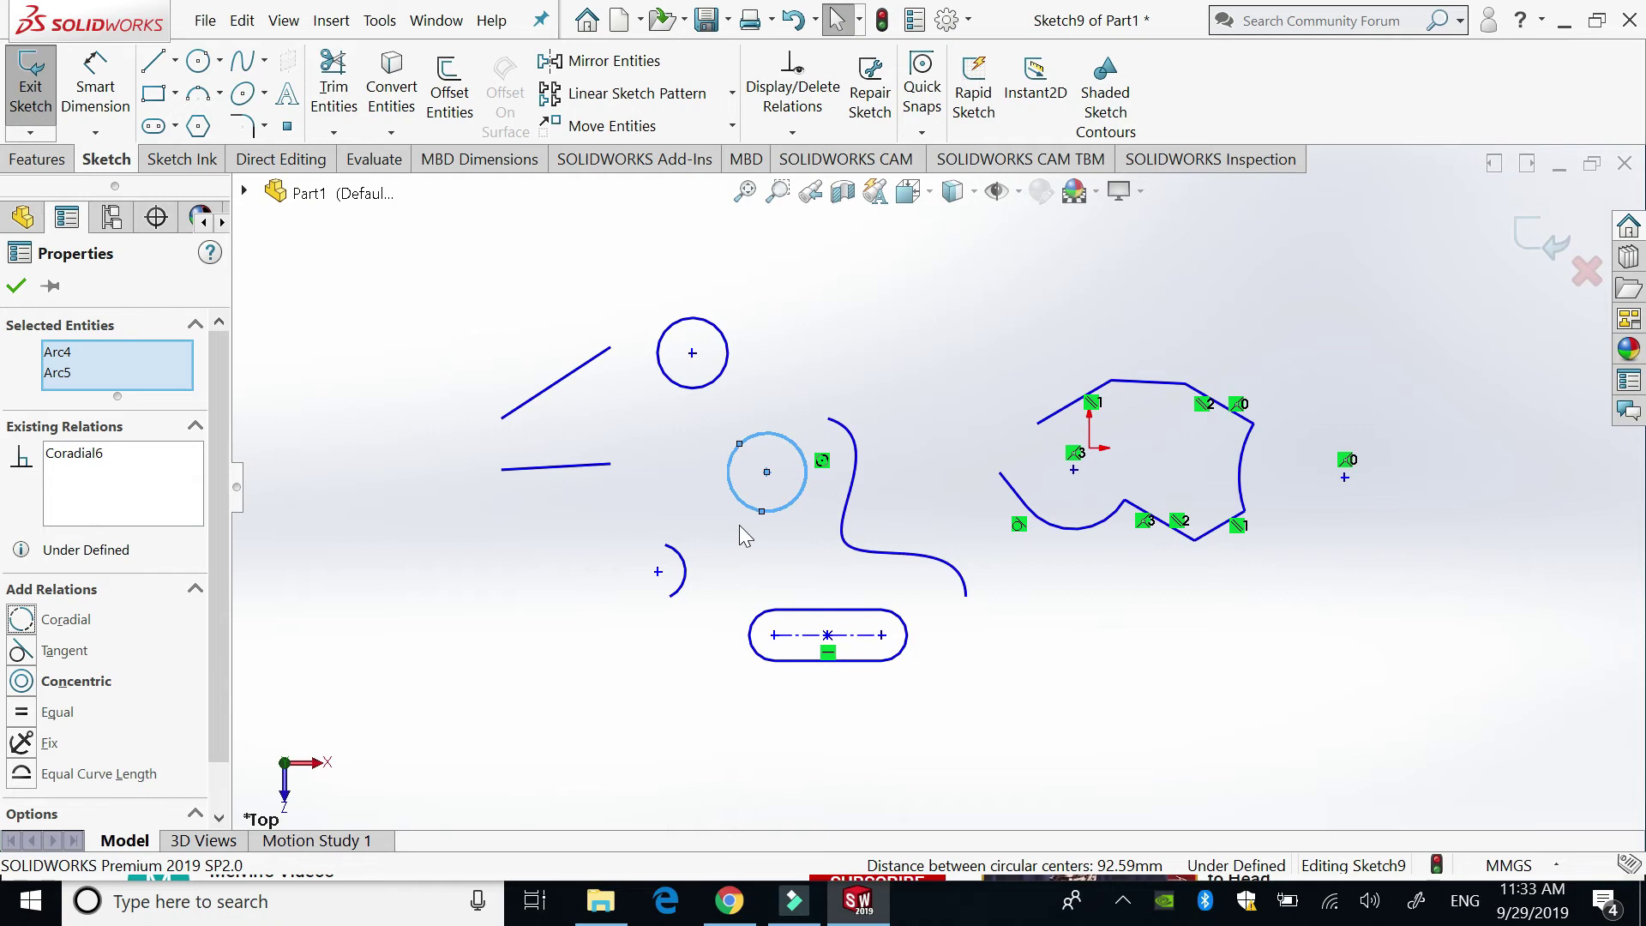
key(ctrl+z)
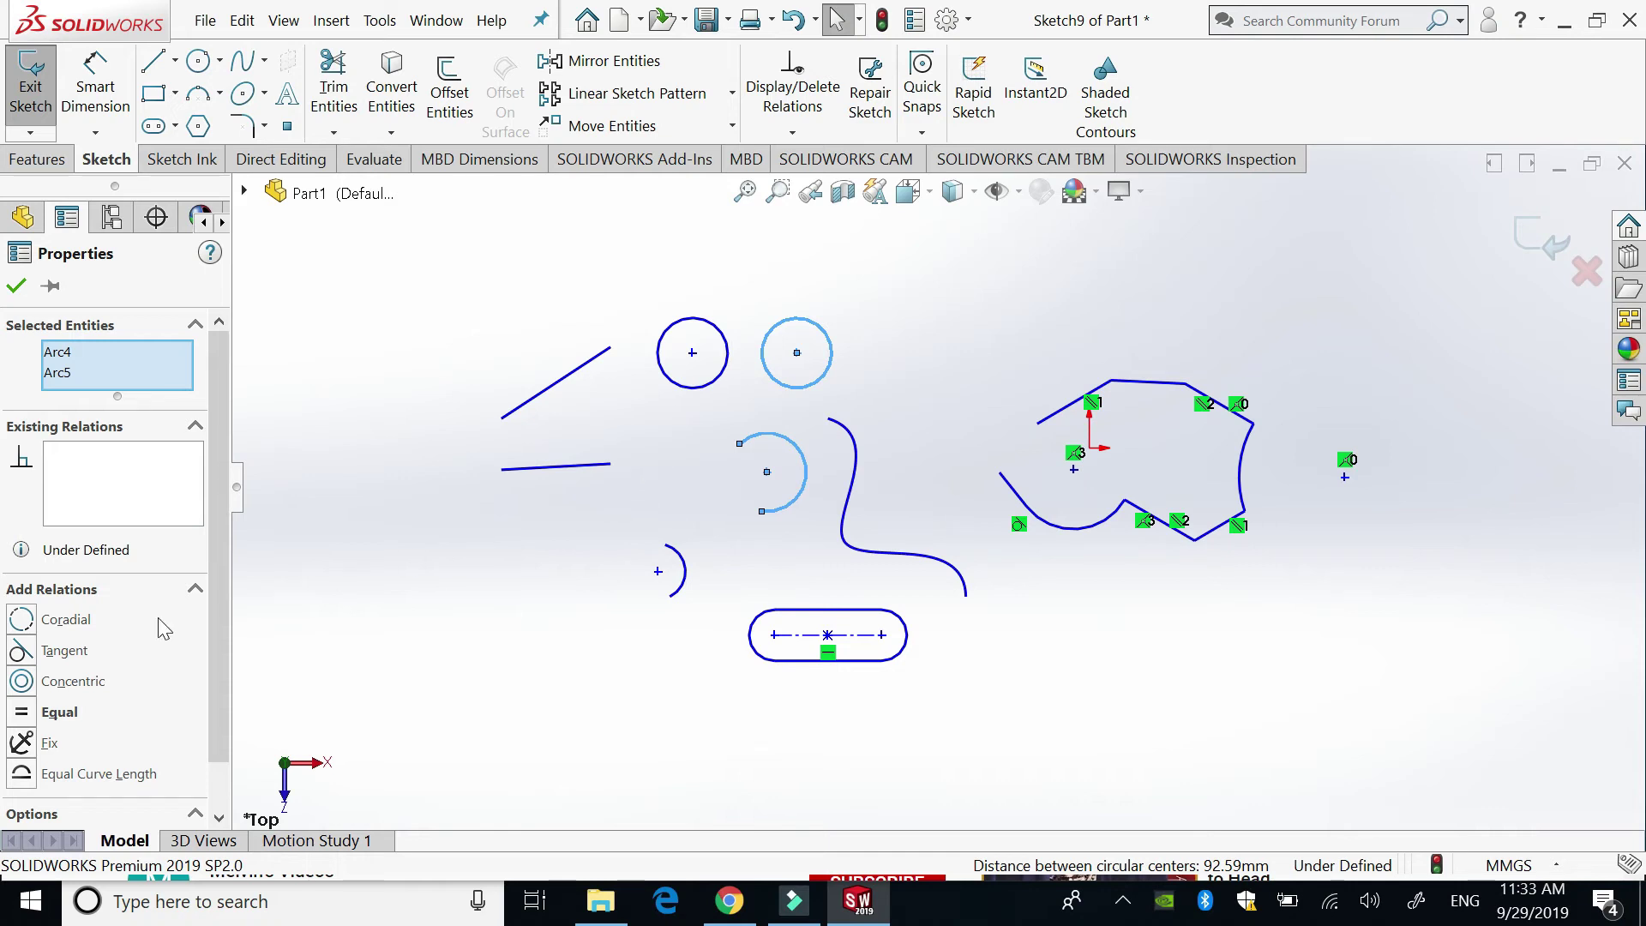
click(678, 468)
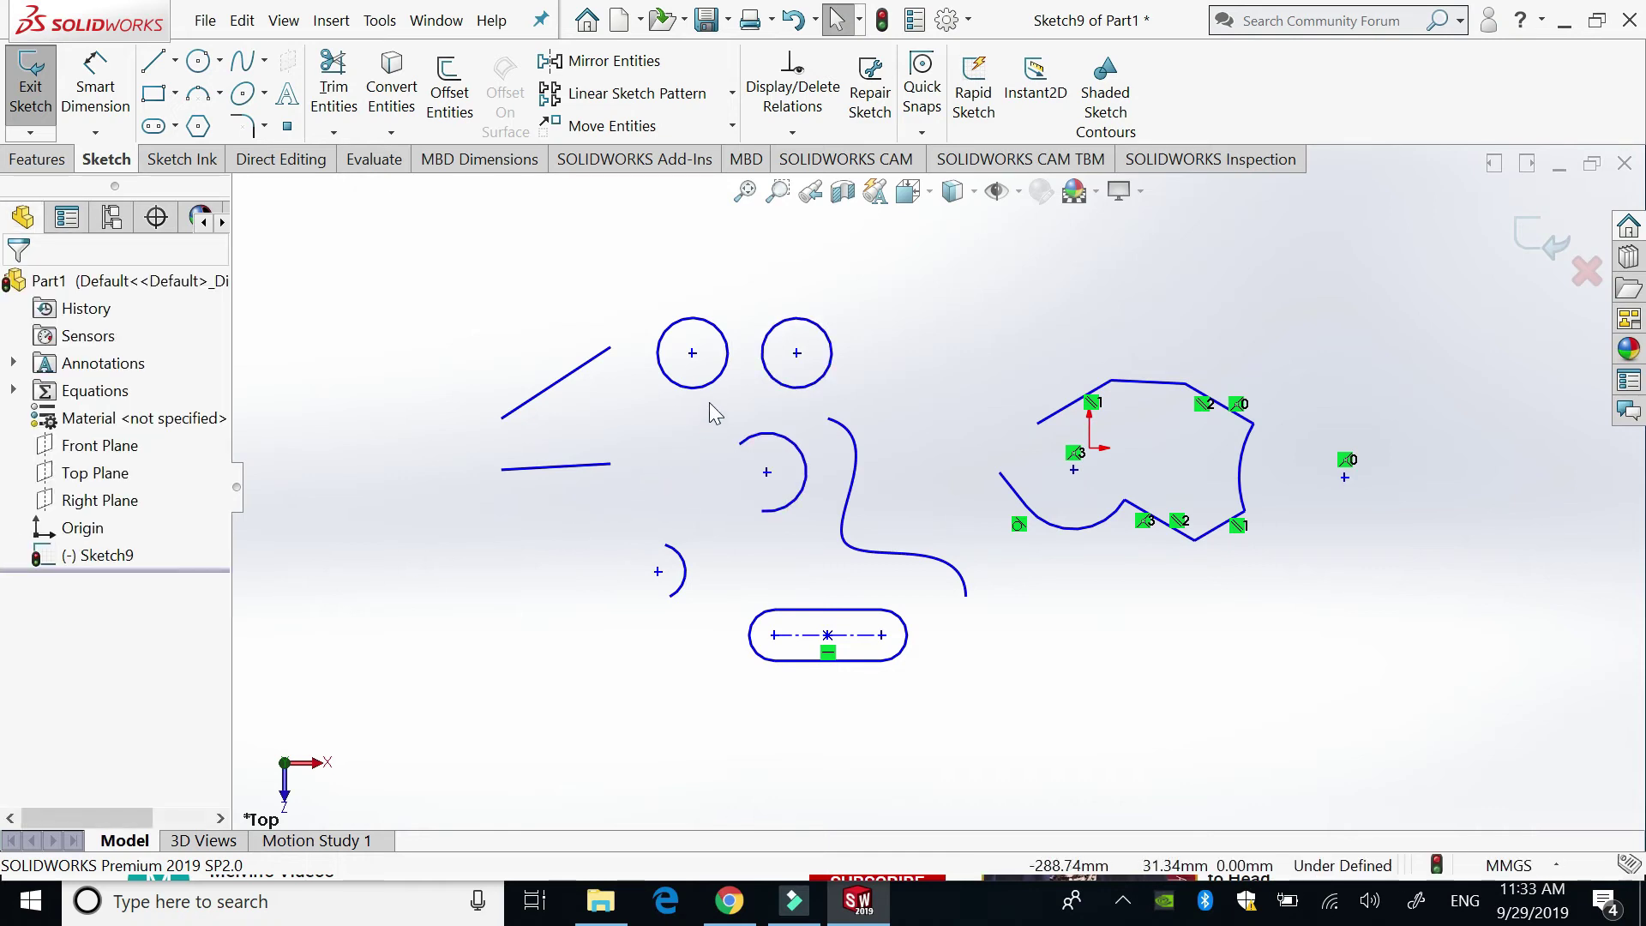
Step: Try a Tangent relation between the two circles and undo it
click(719, 378)
ctrl+click(781, 387)
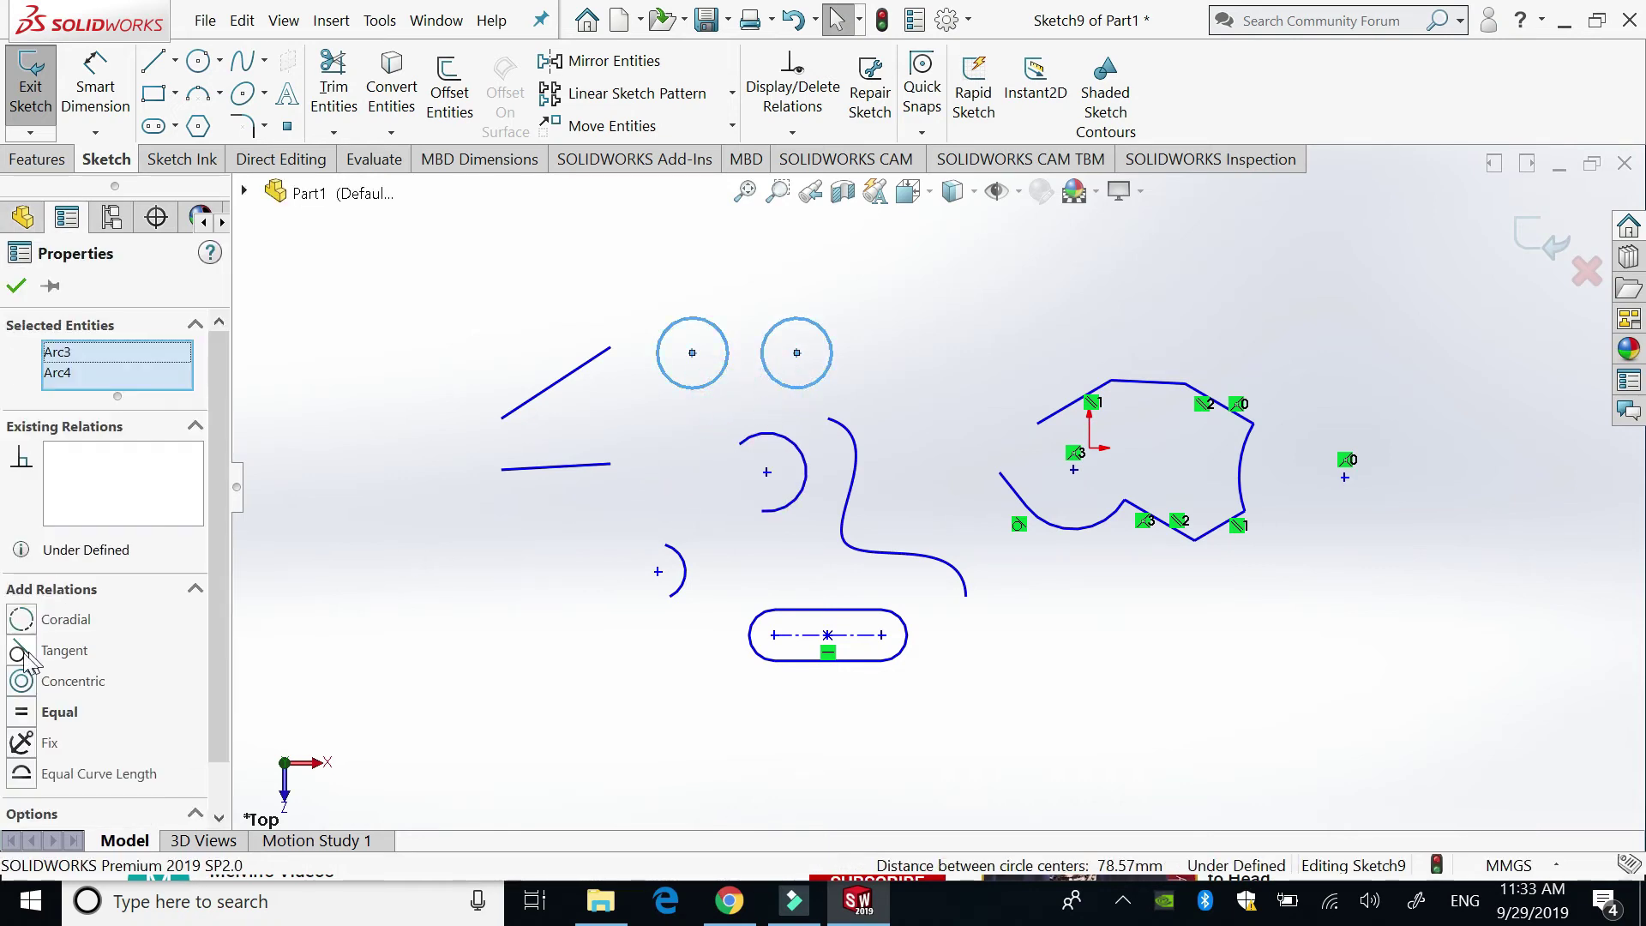
click(21, 651)
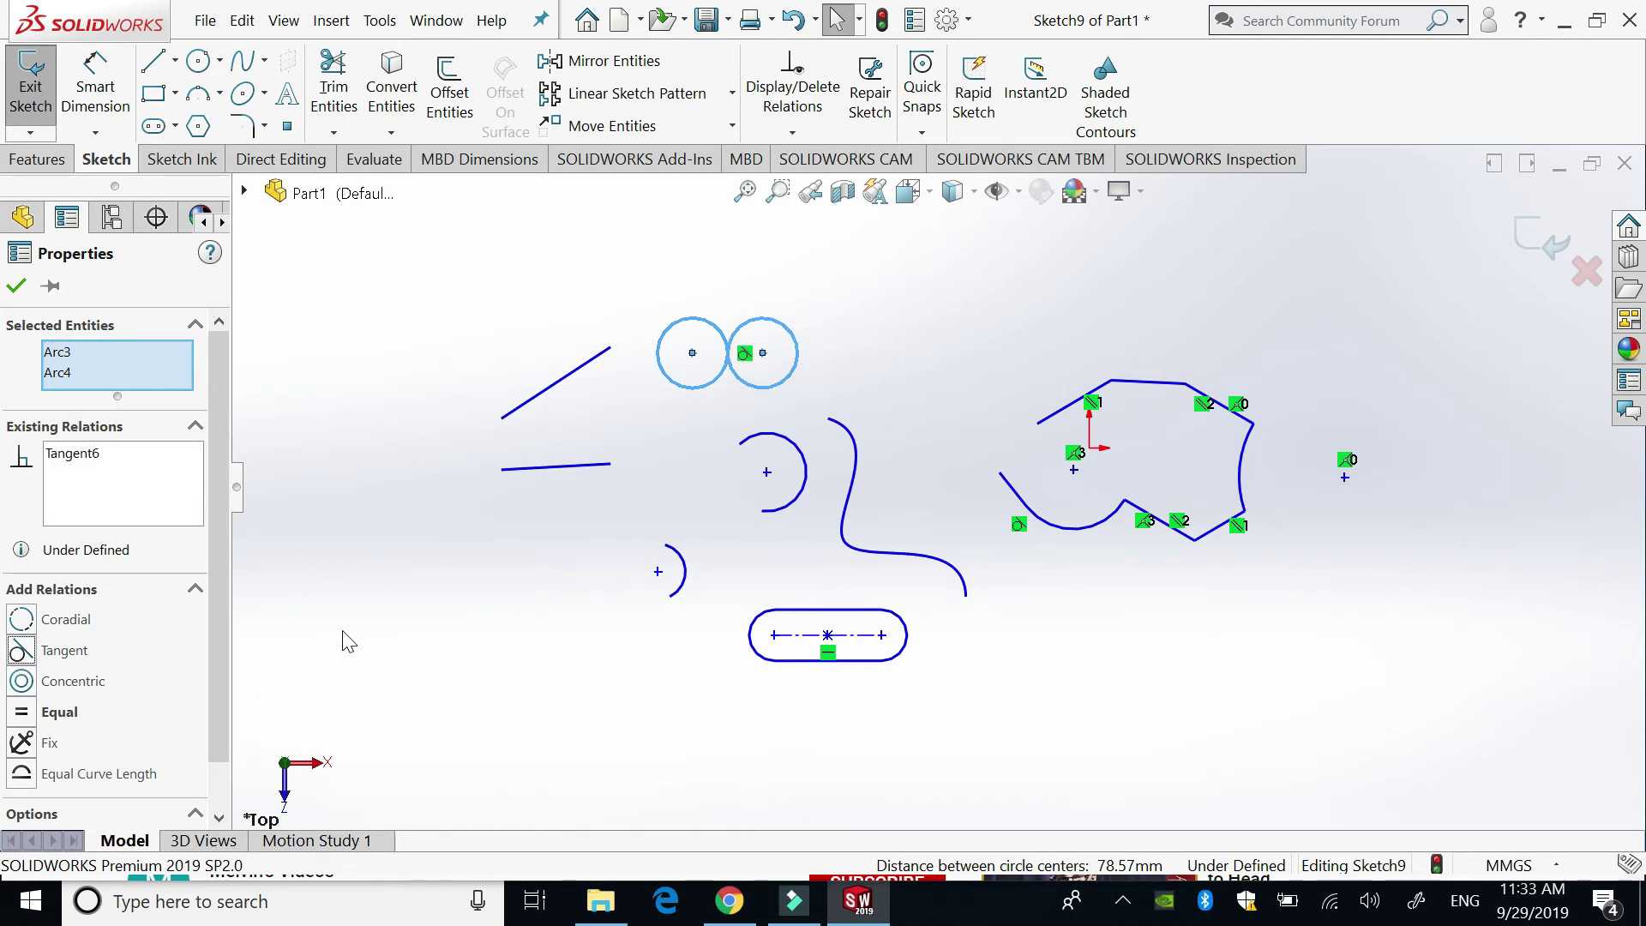
key(ctrl+z)
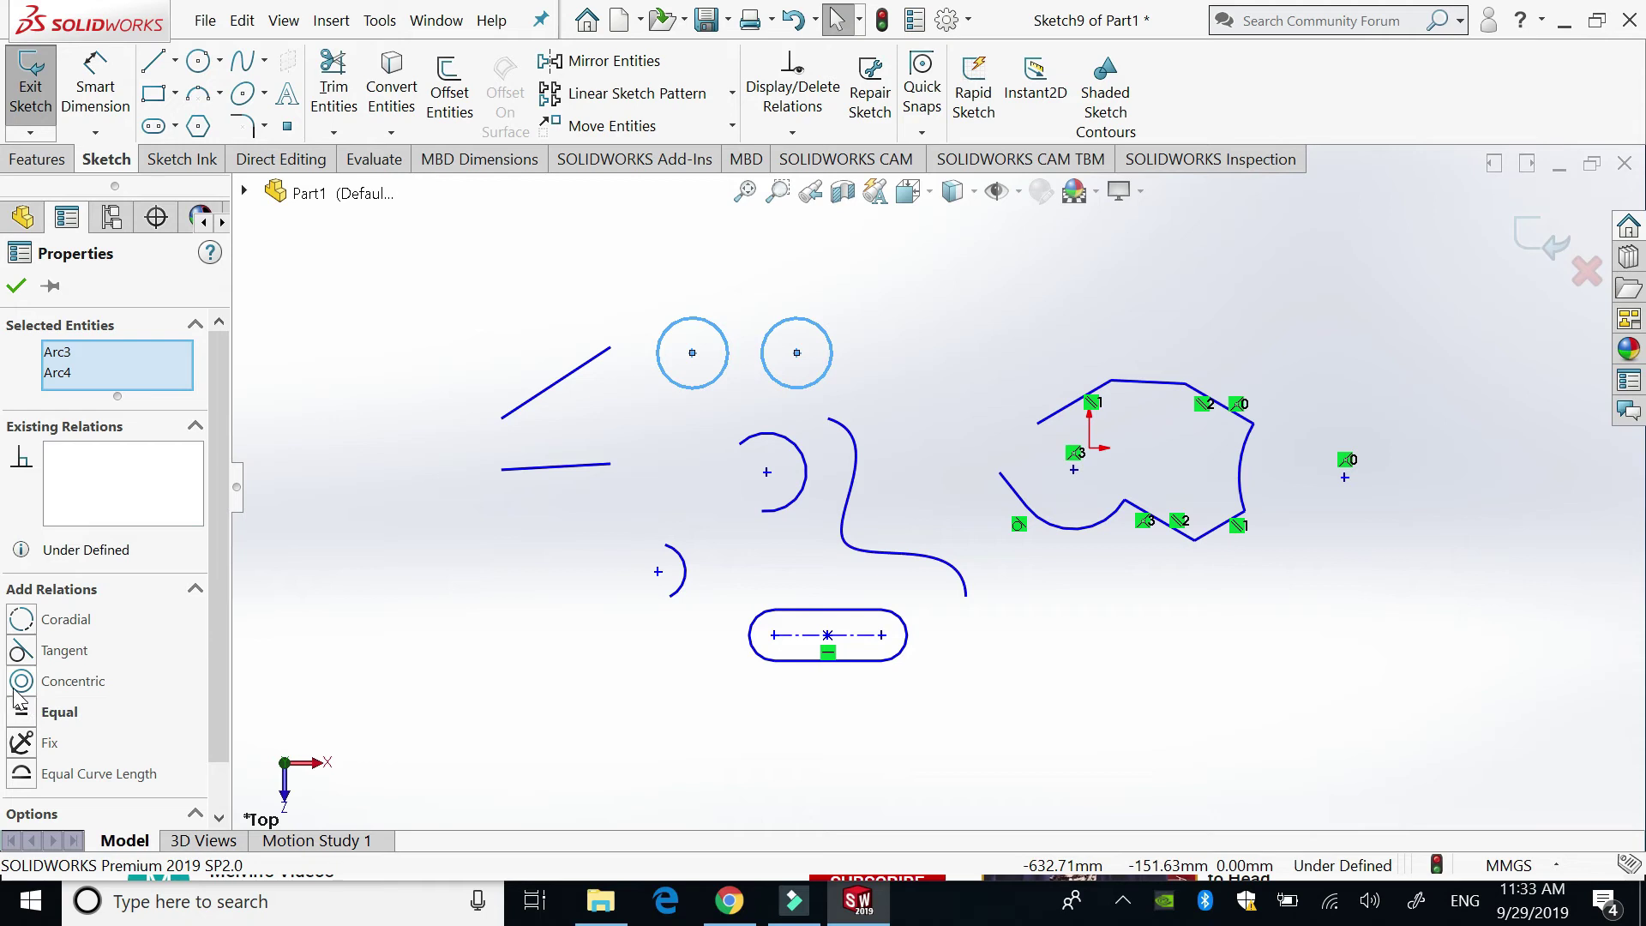
Step: Try Concentric and Equal relations in turn between the two circles, undoing each one, and clear the selection
click(25, 688)
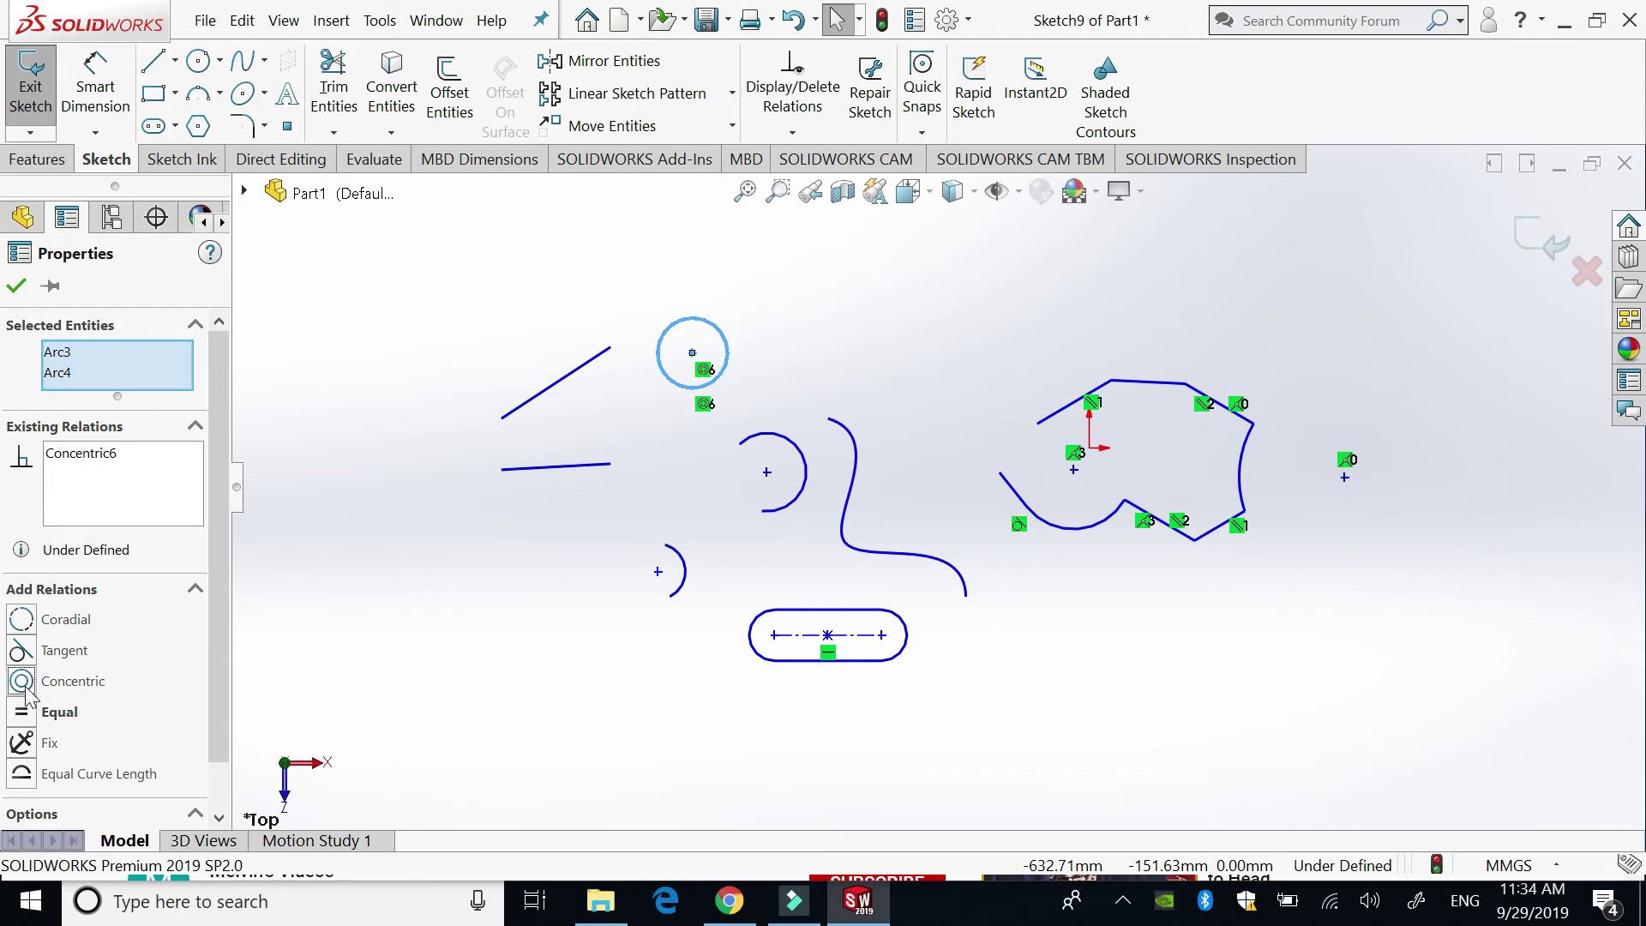
key(ctrl+z)
drag(217, 595, 216, 643)
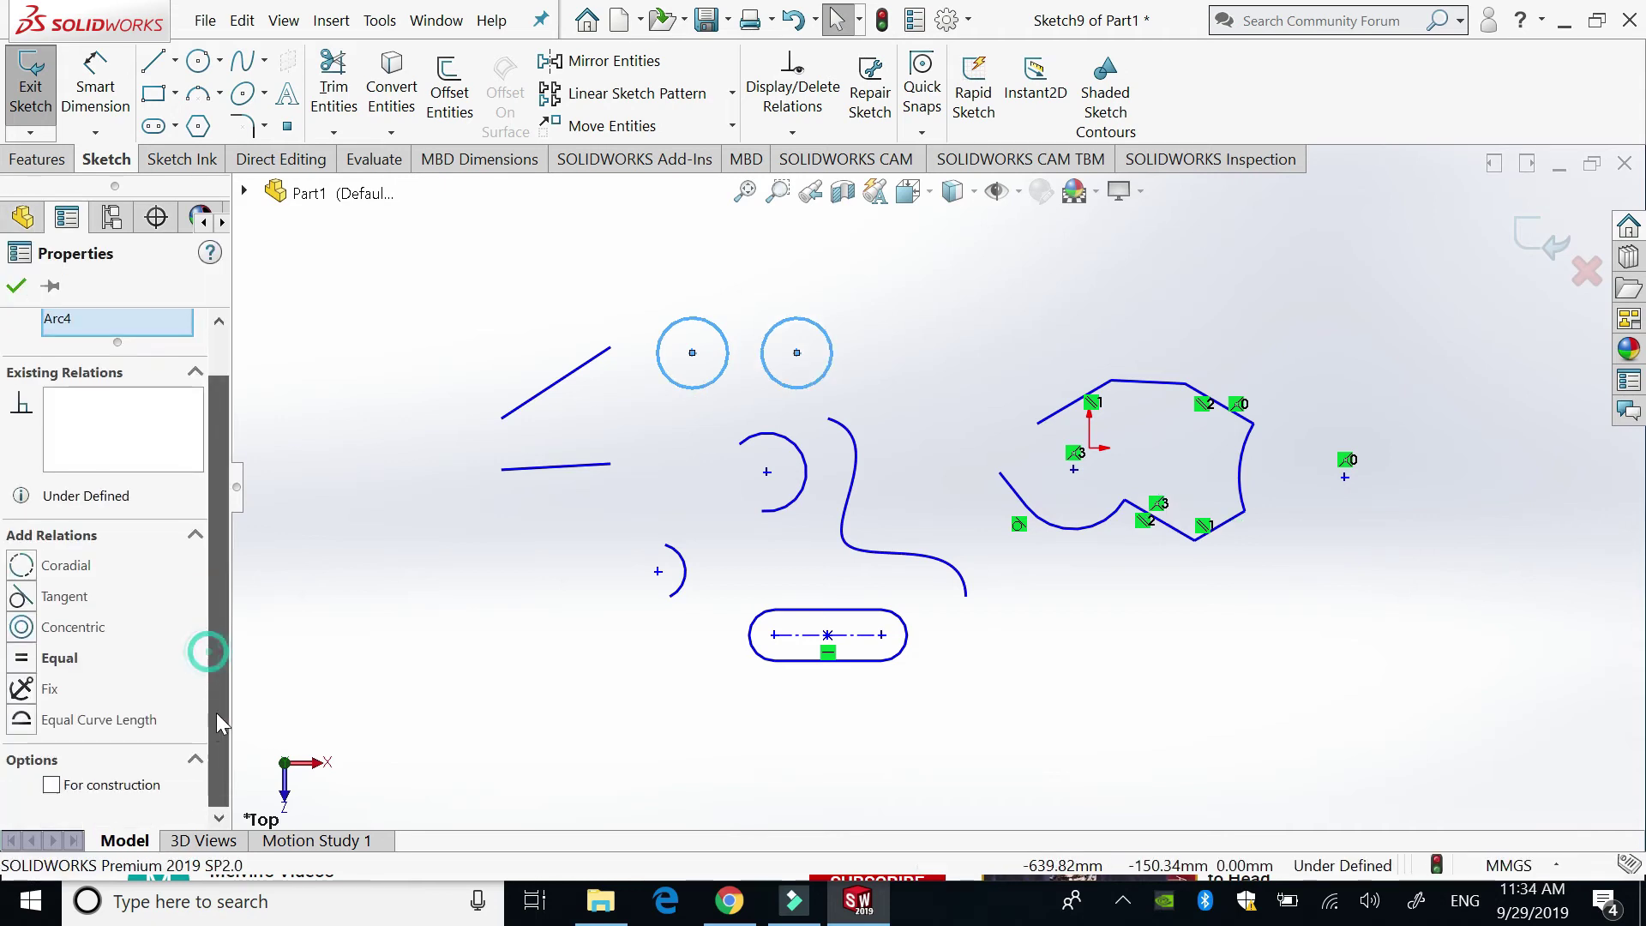
click(22, 658)
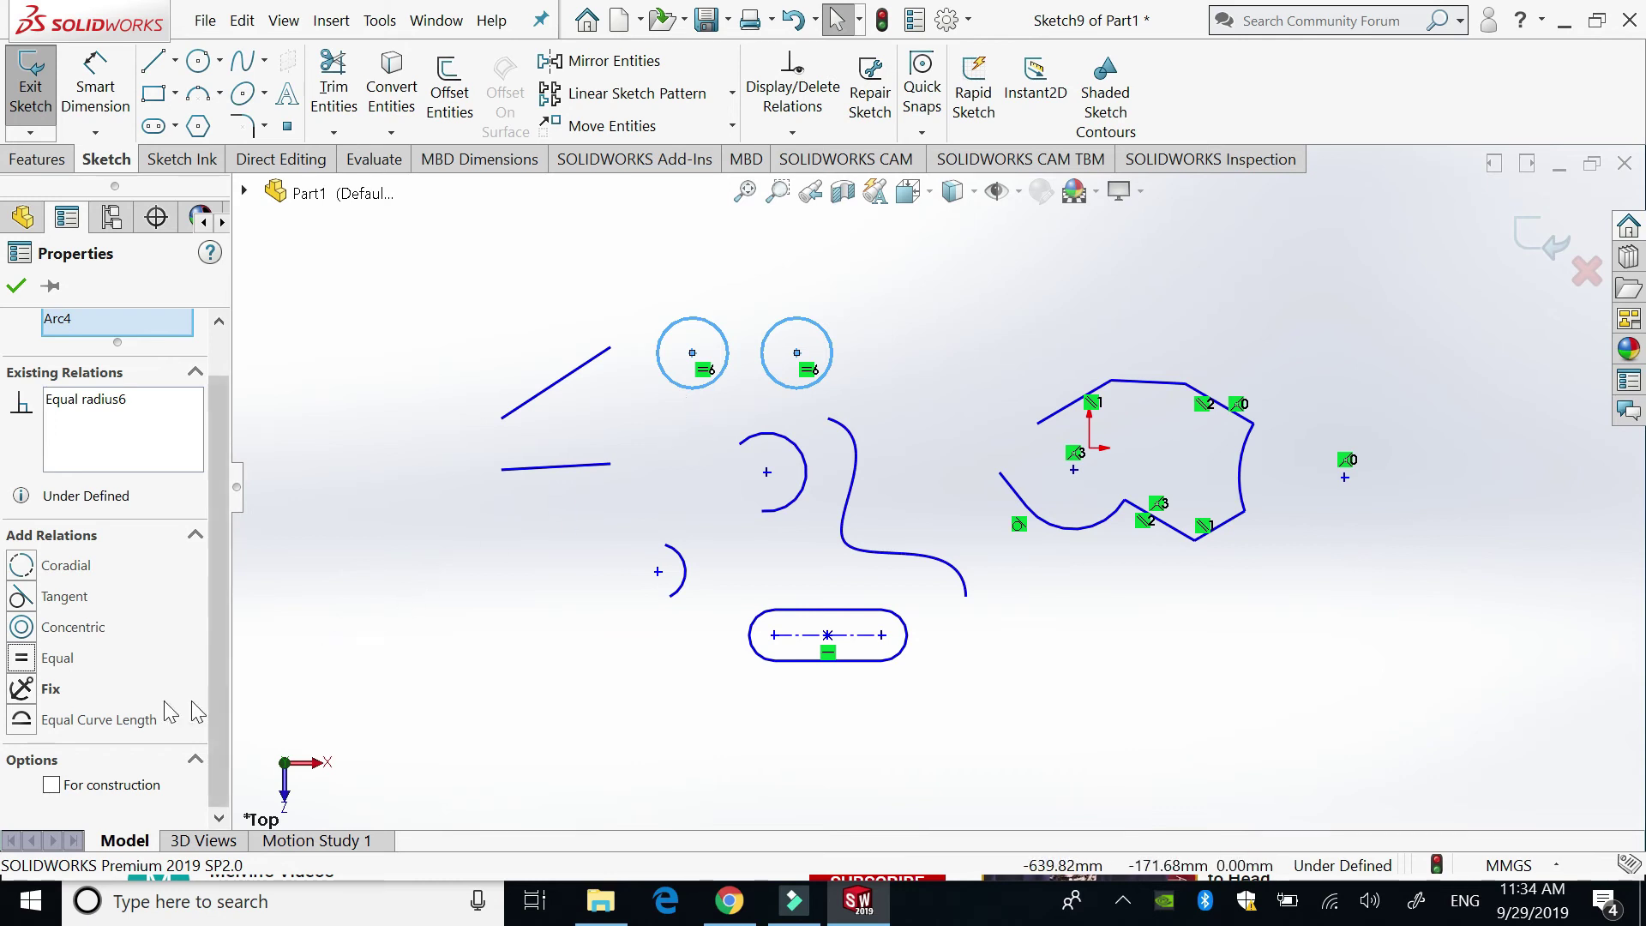
key(ctrl+z)
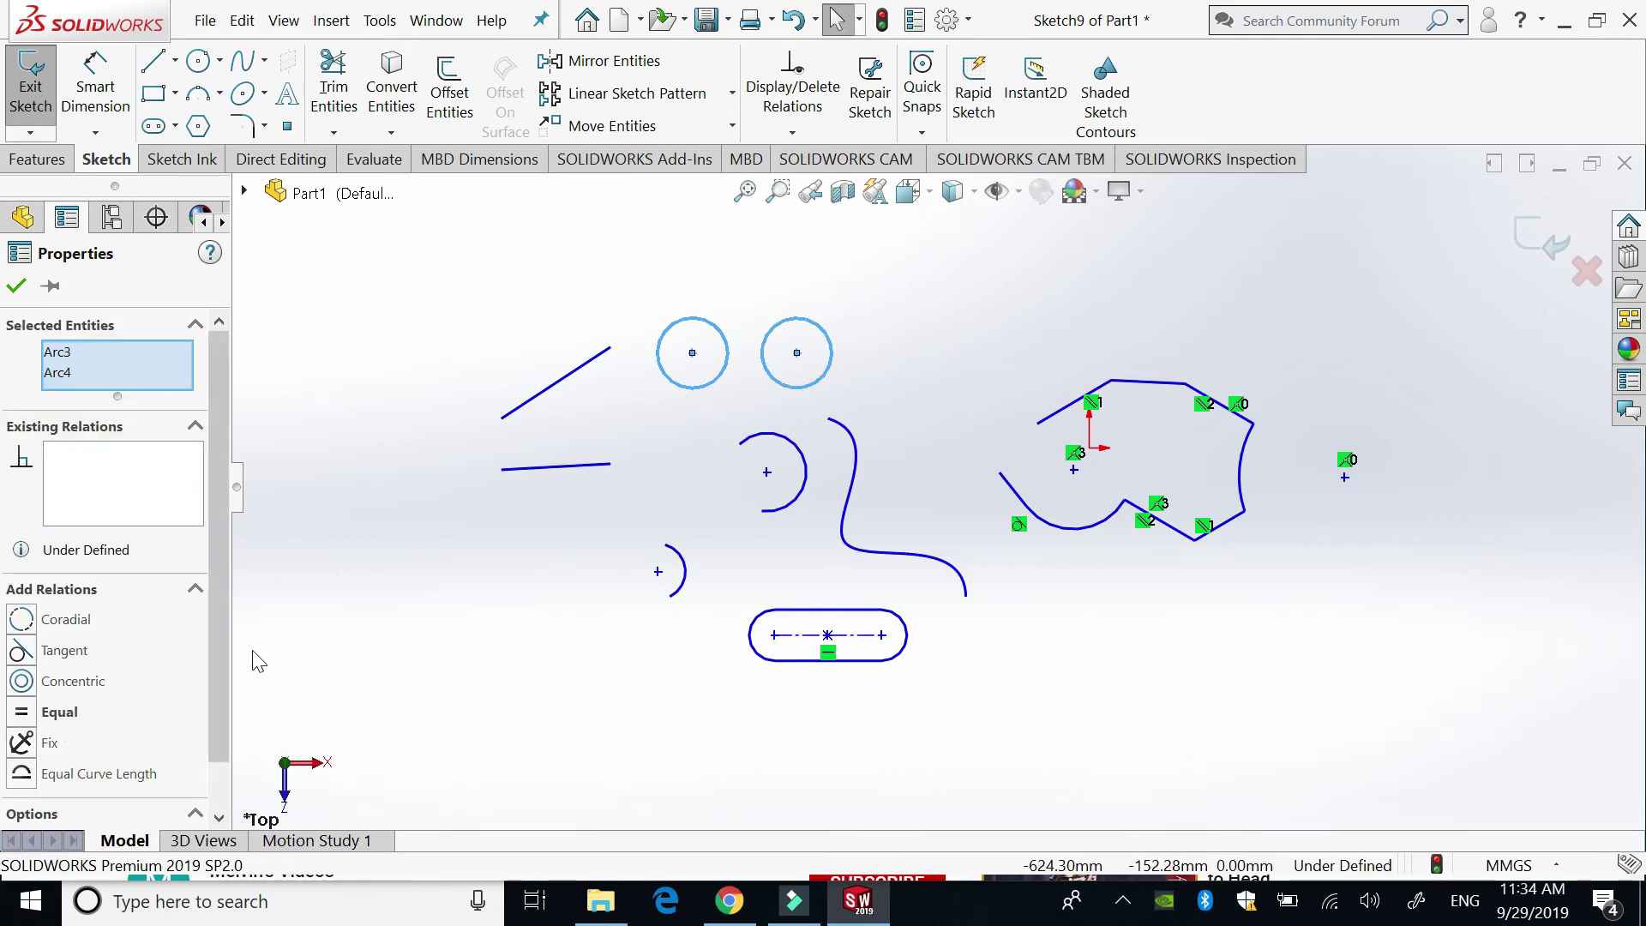
drag(219, 656, 224, 757)
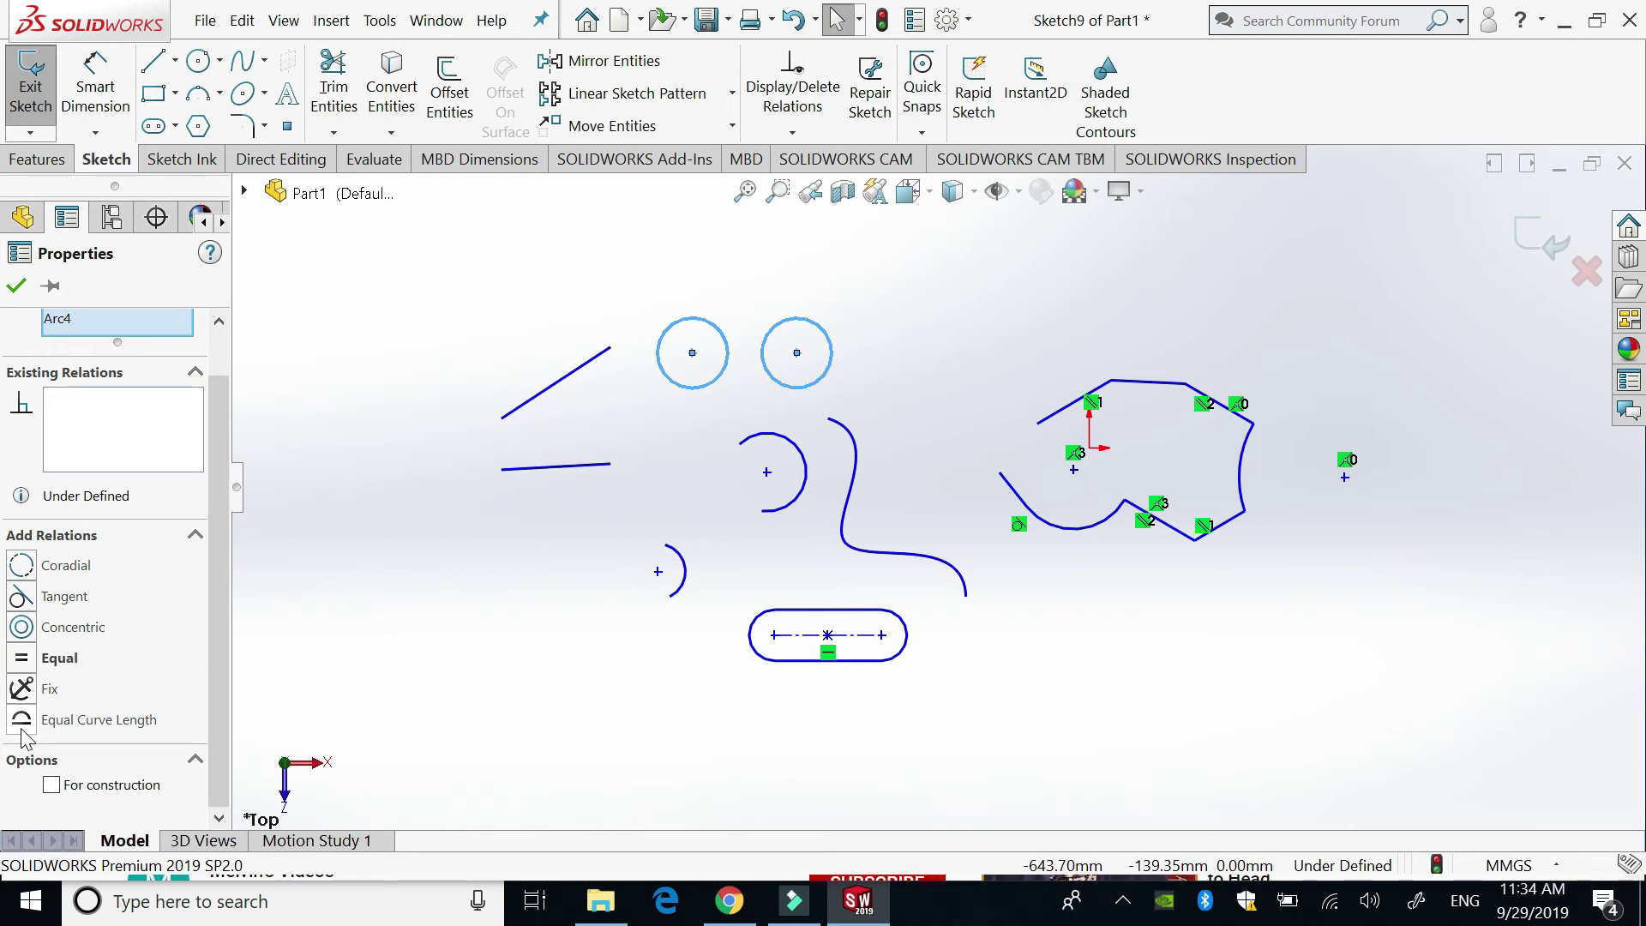
click(642, 494)
Step: Try an Equal Curve Length relation between the larger open arc and the right circle, and undo it
click(805, 487)
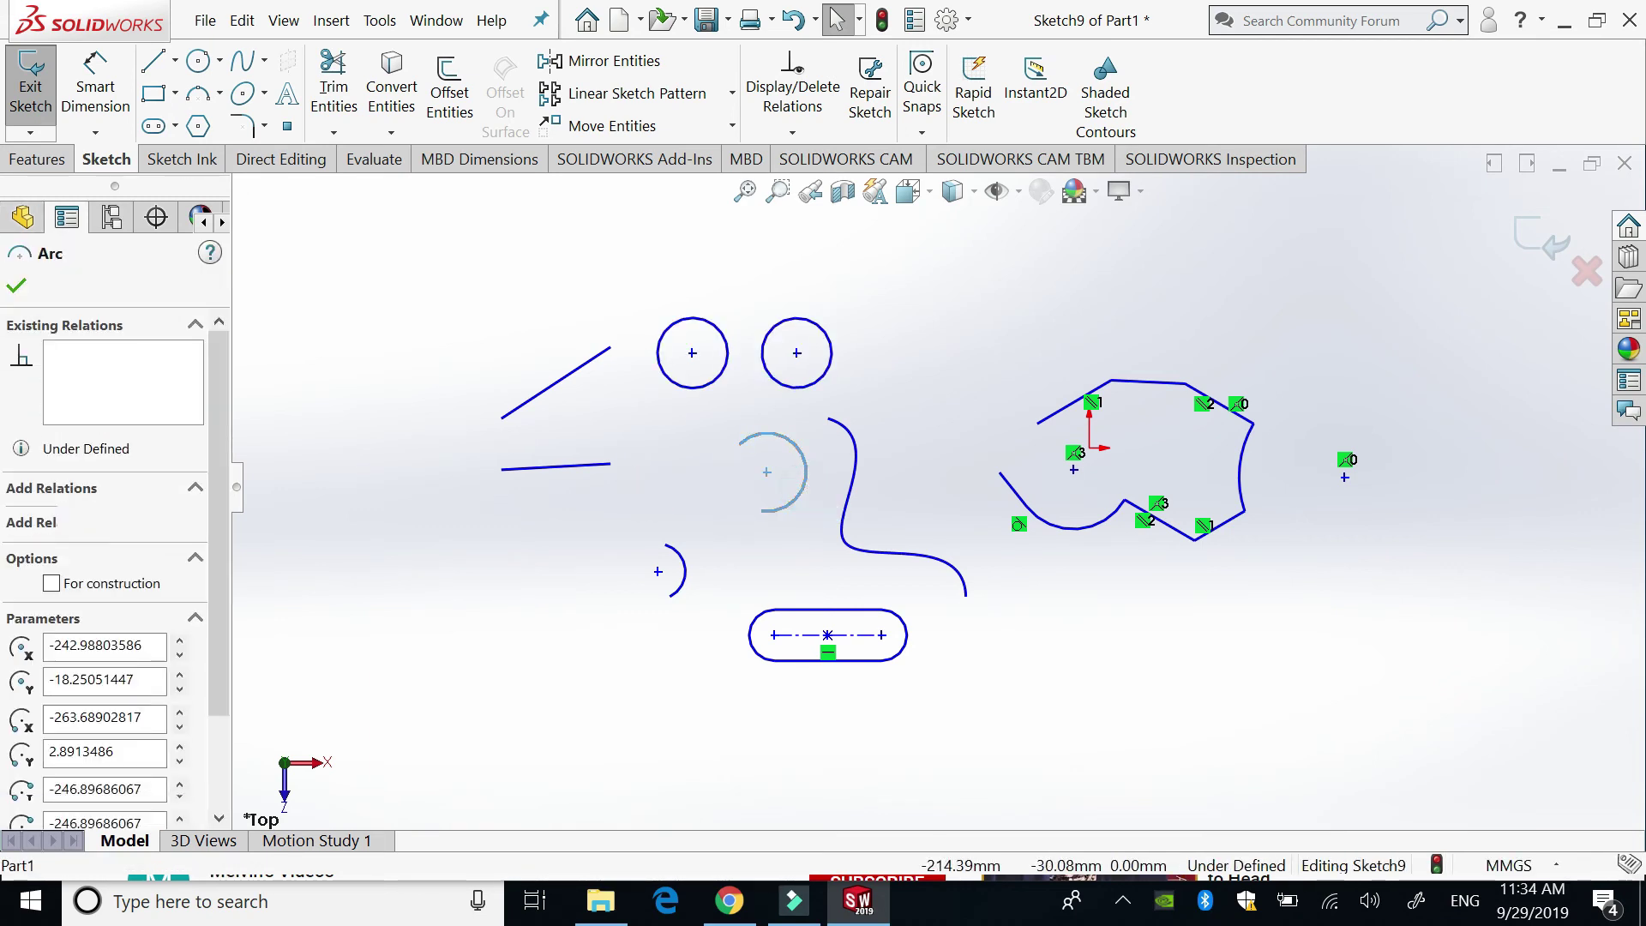
click(806, 385)
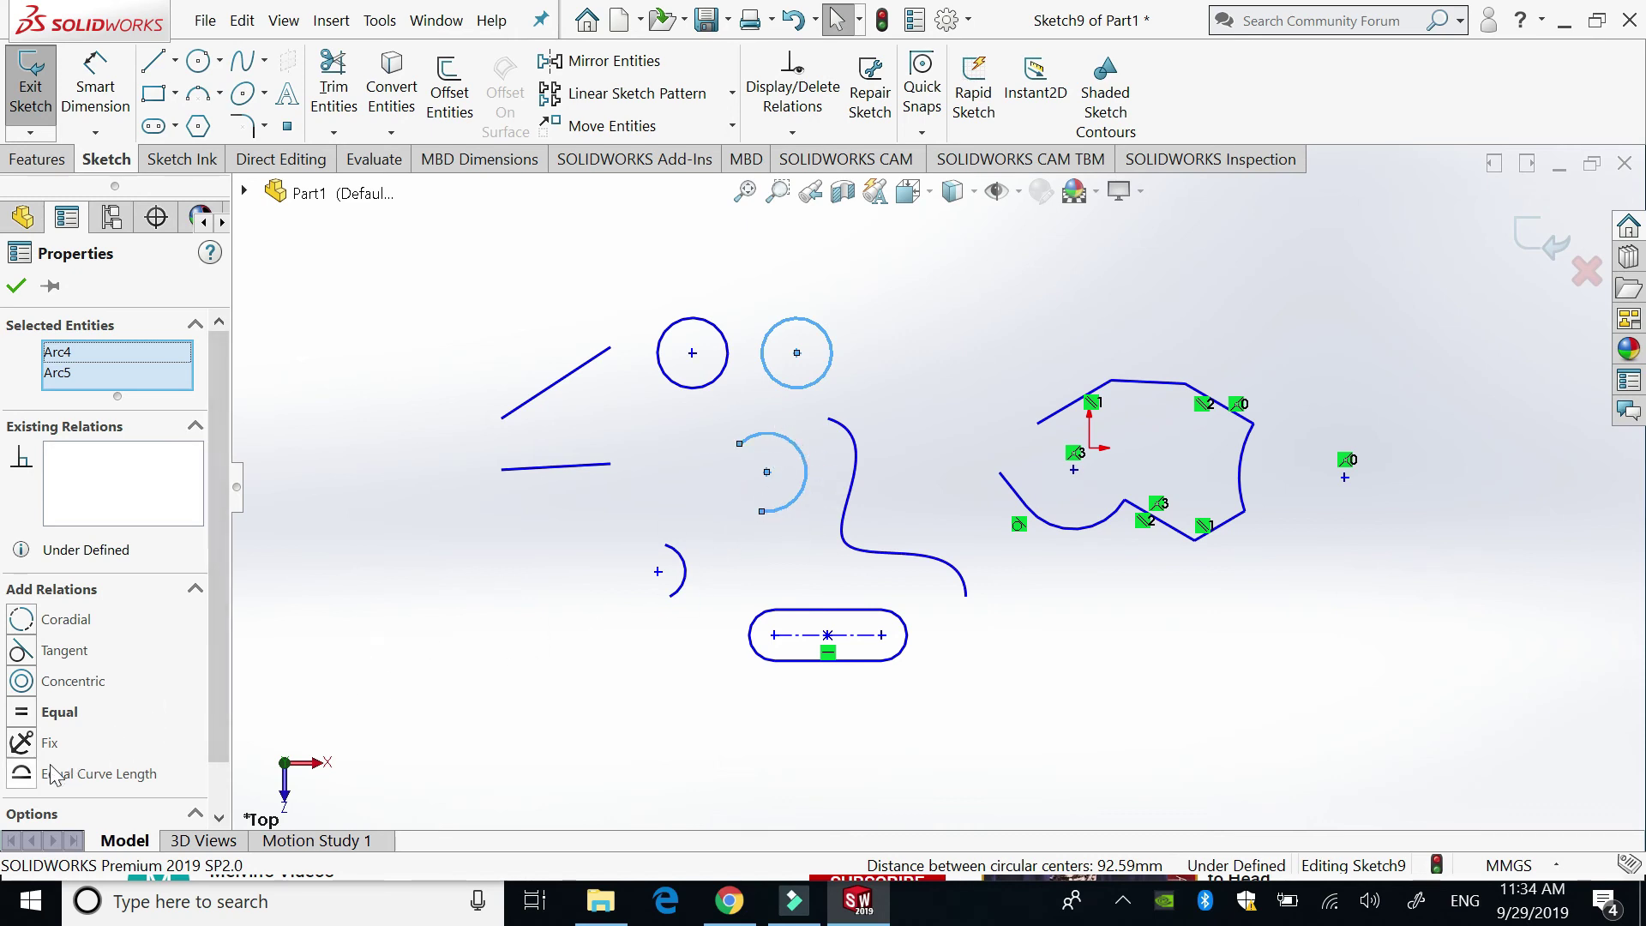
click(23, 774)
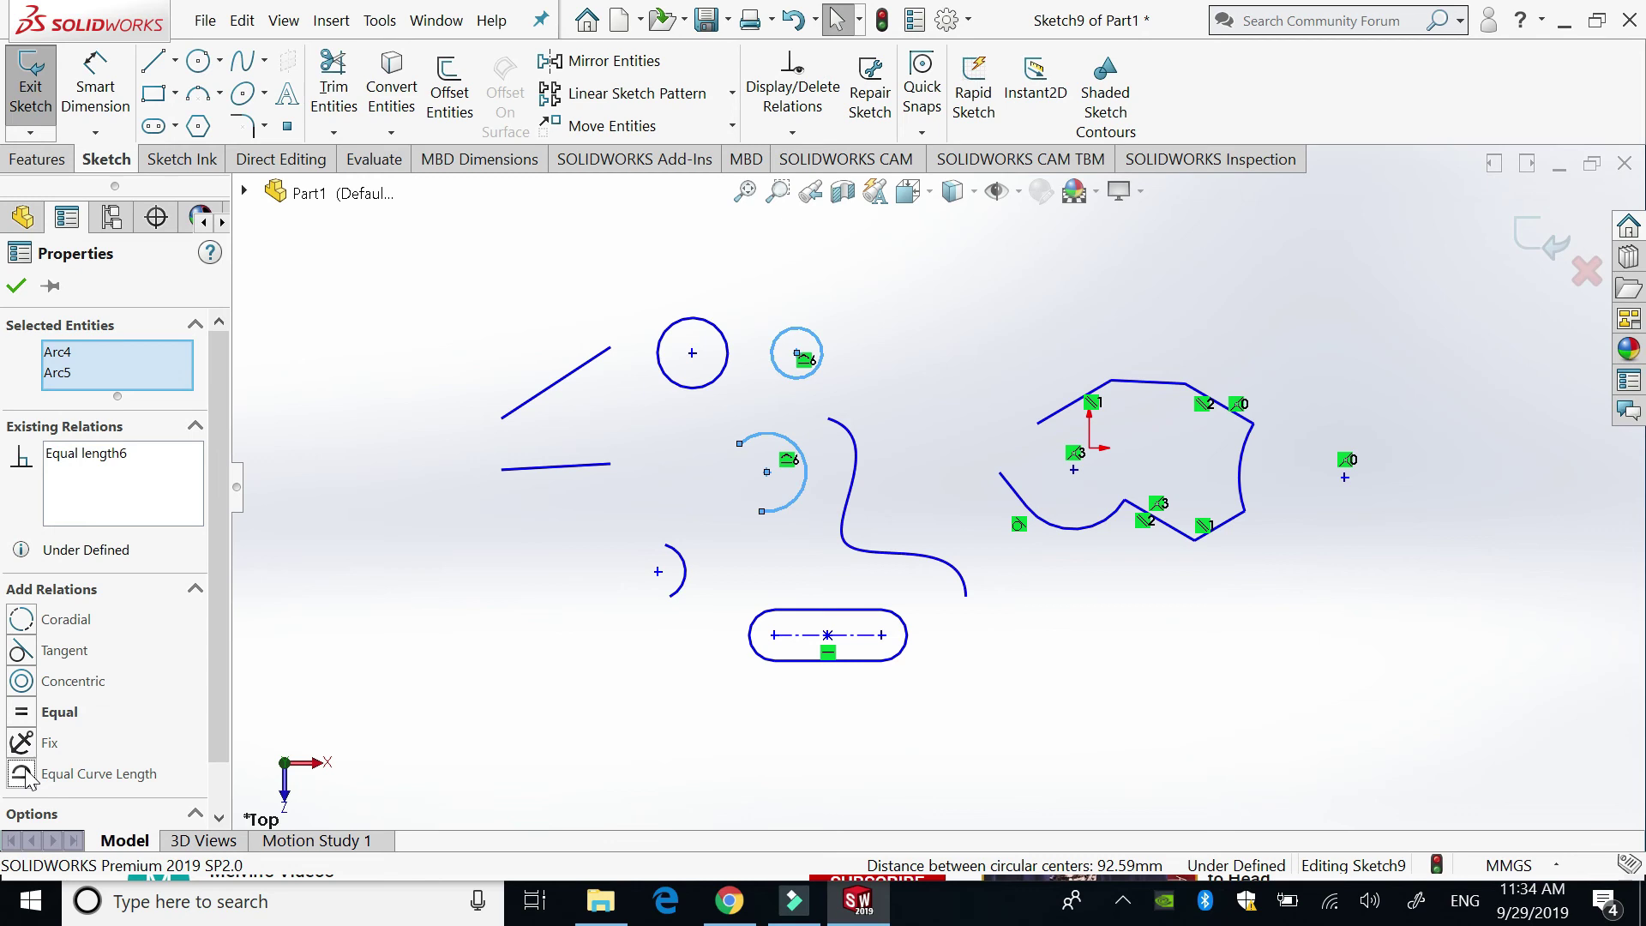
click(550, 597)
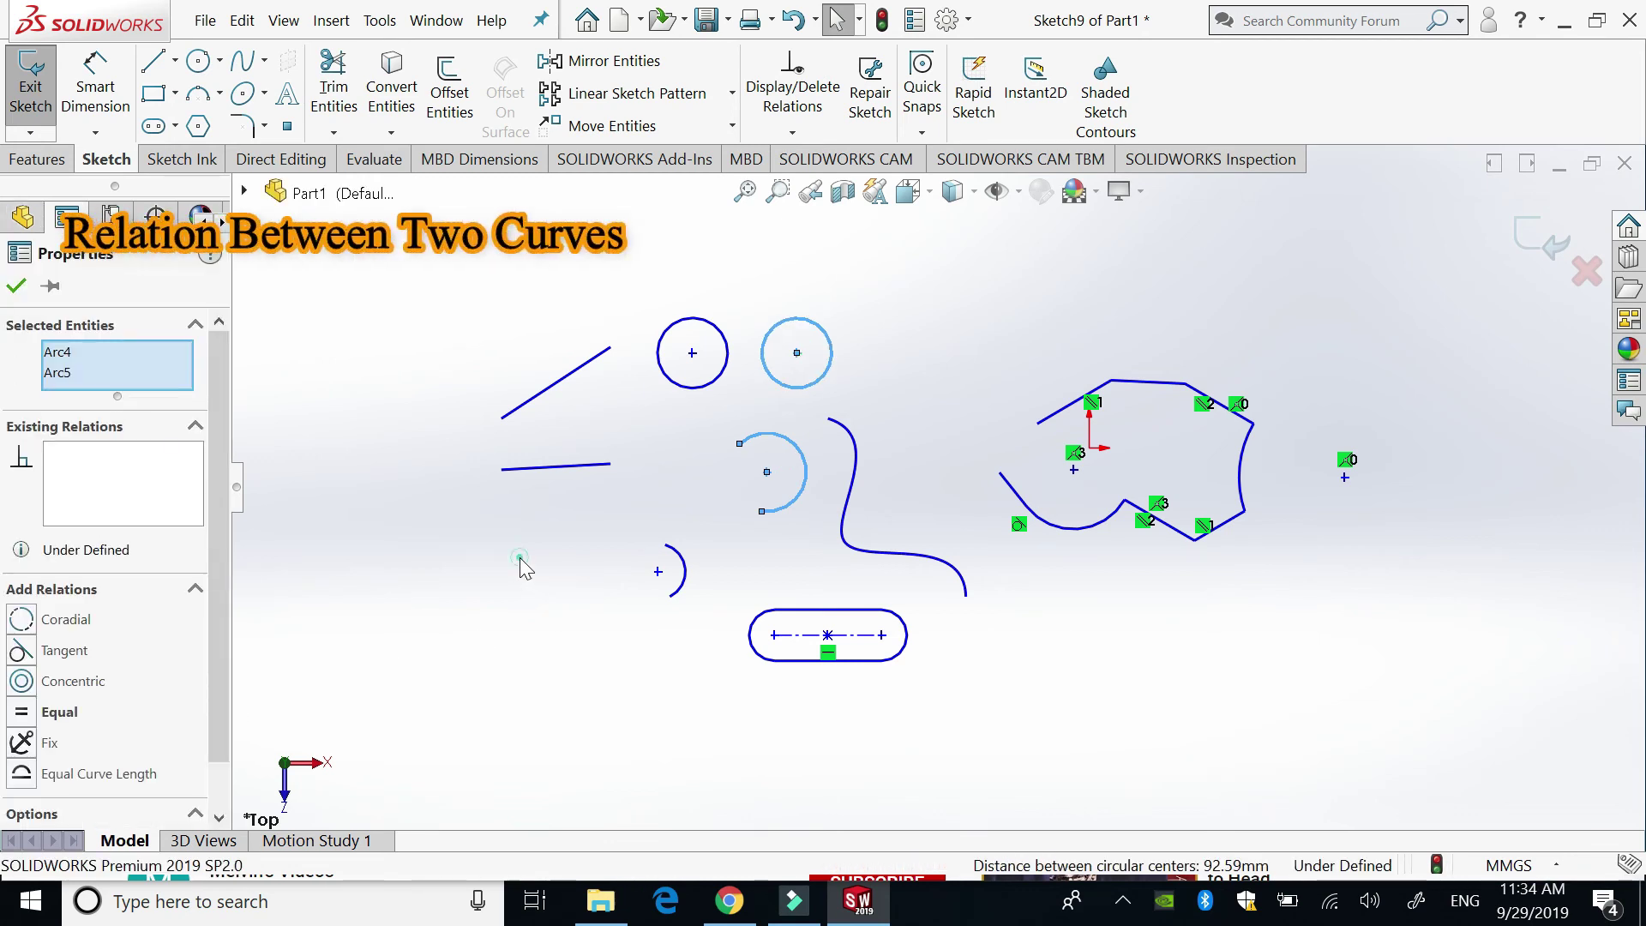
Step: Try an Equal Curve Length relation between the two open arcs, undo it, and clear the selection
click(787, 508)
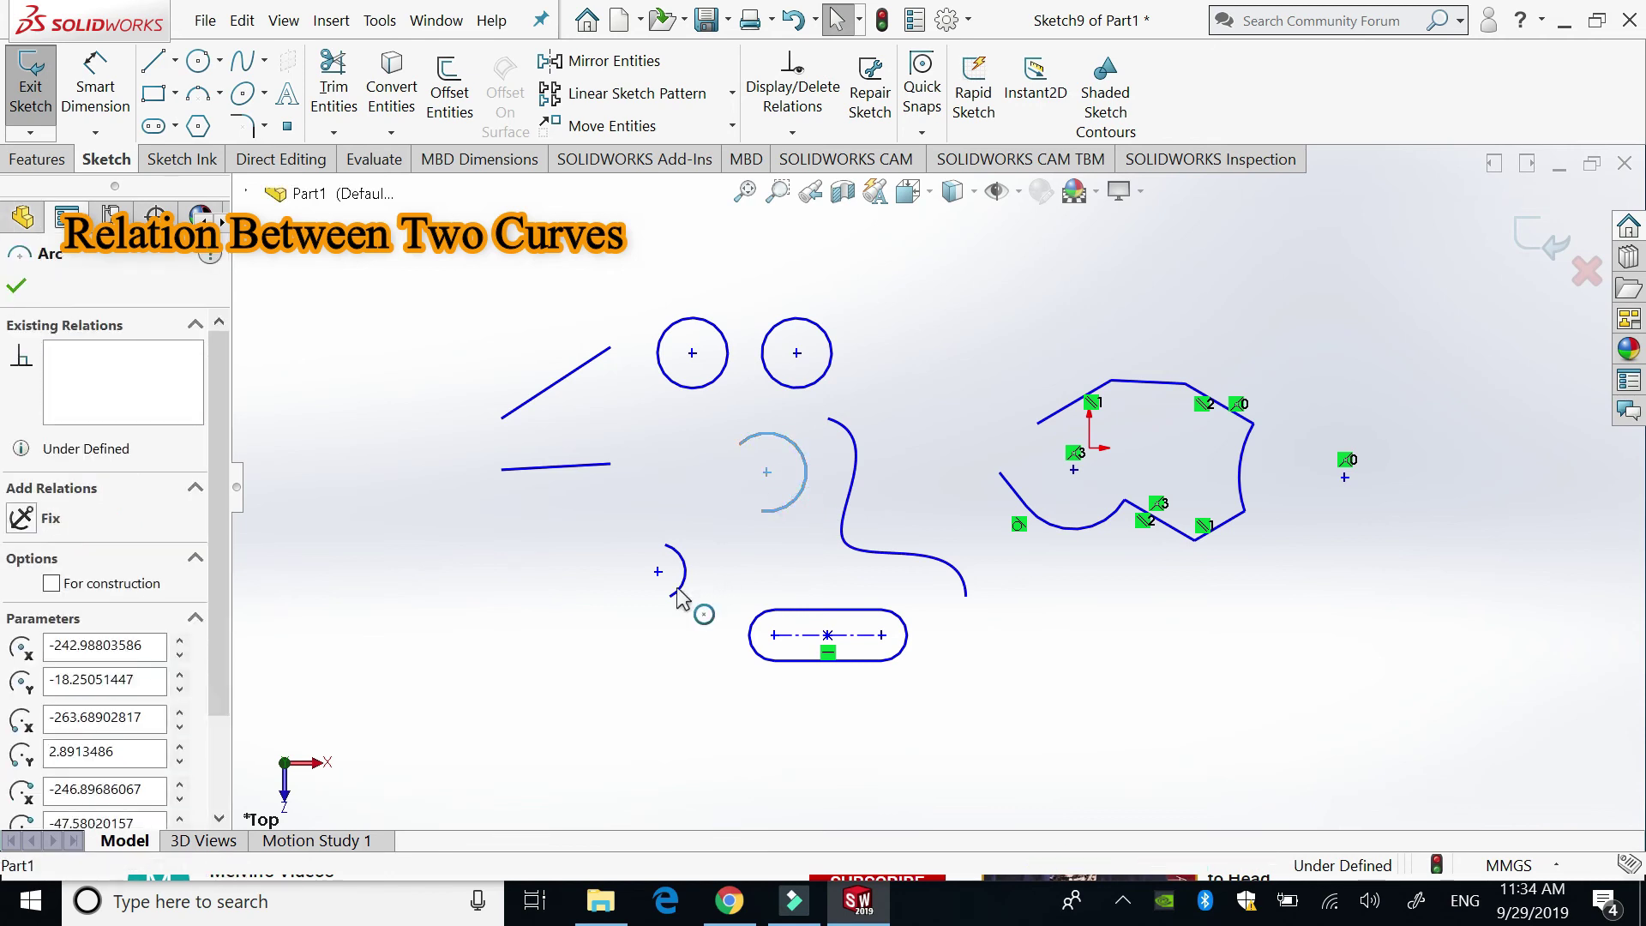
ctrl+click(675, 593)
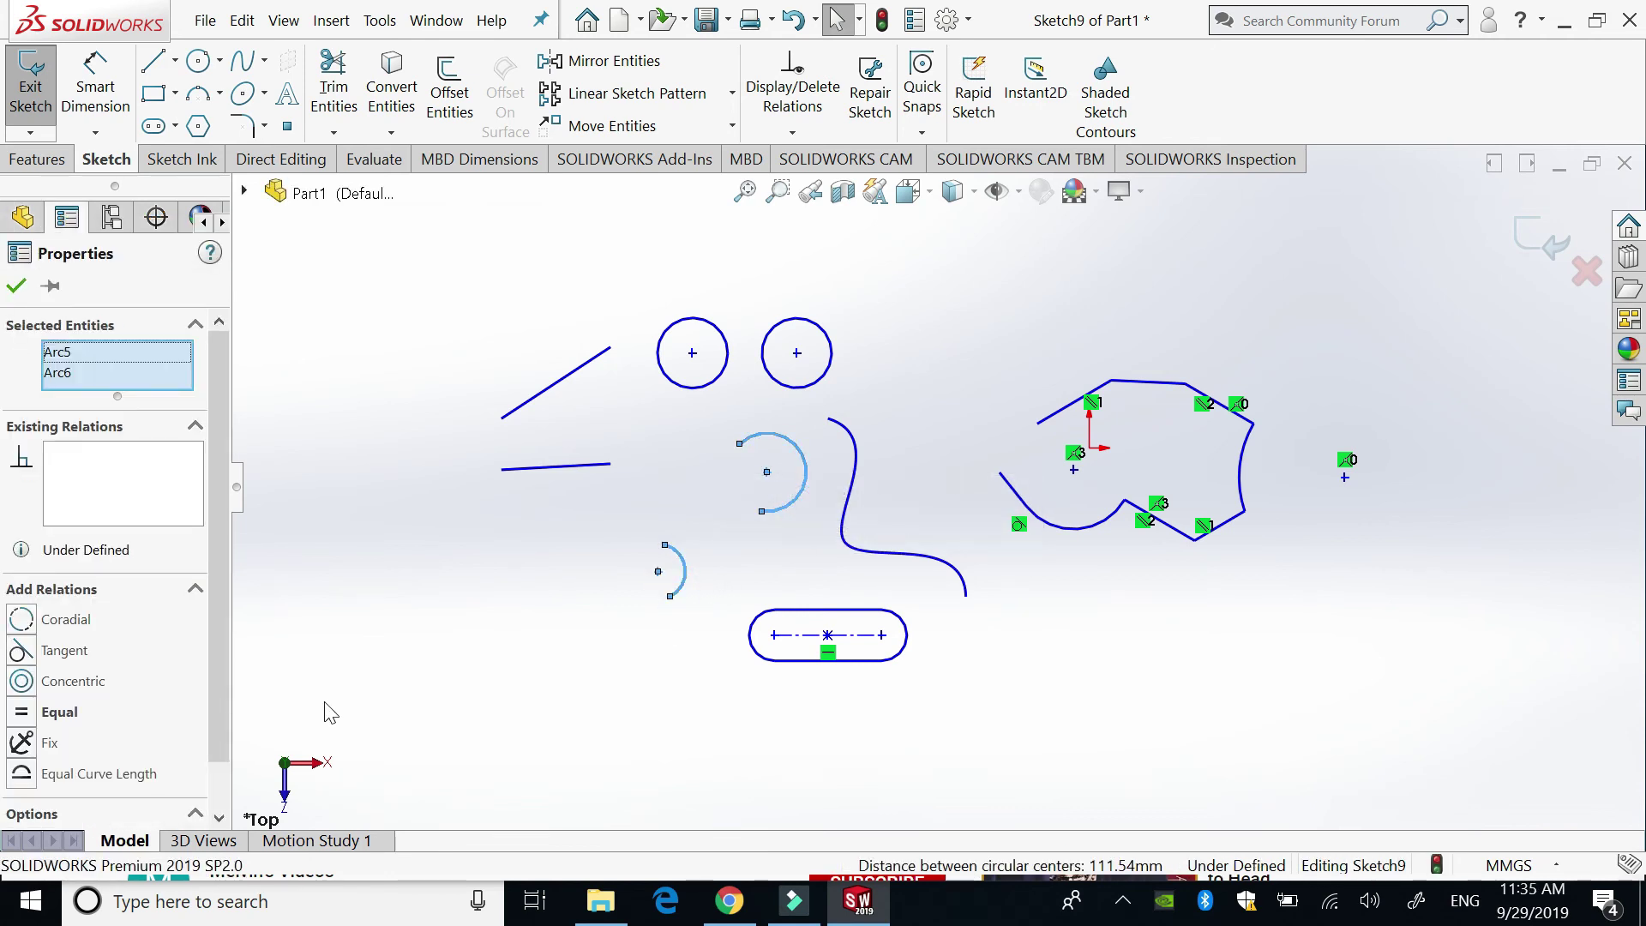
click(23, 774)
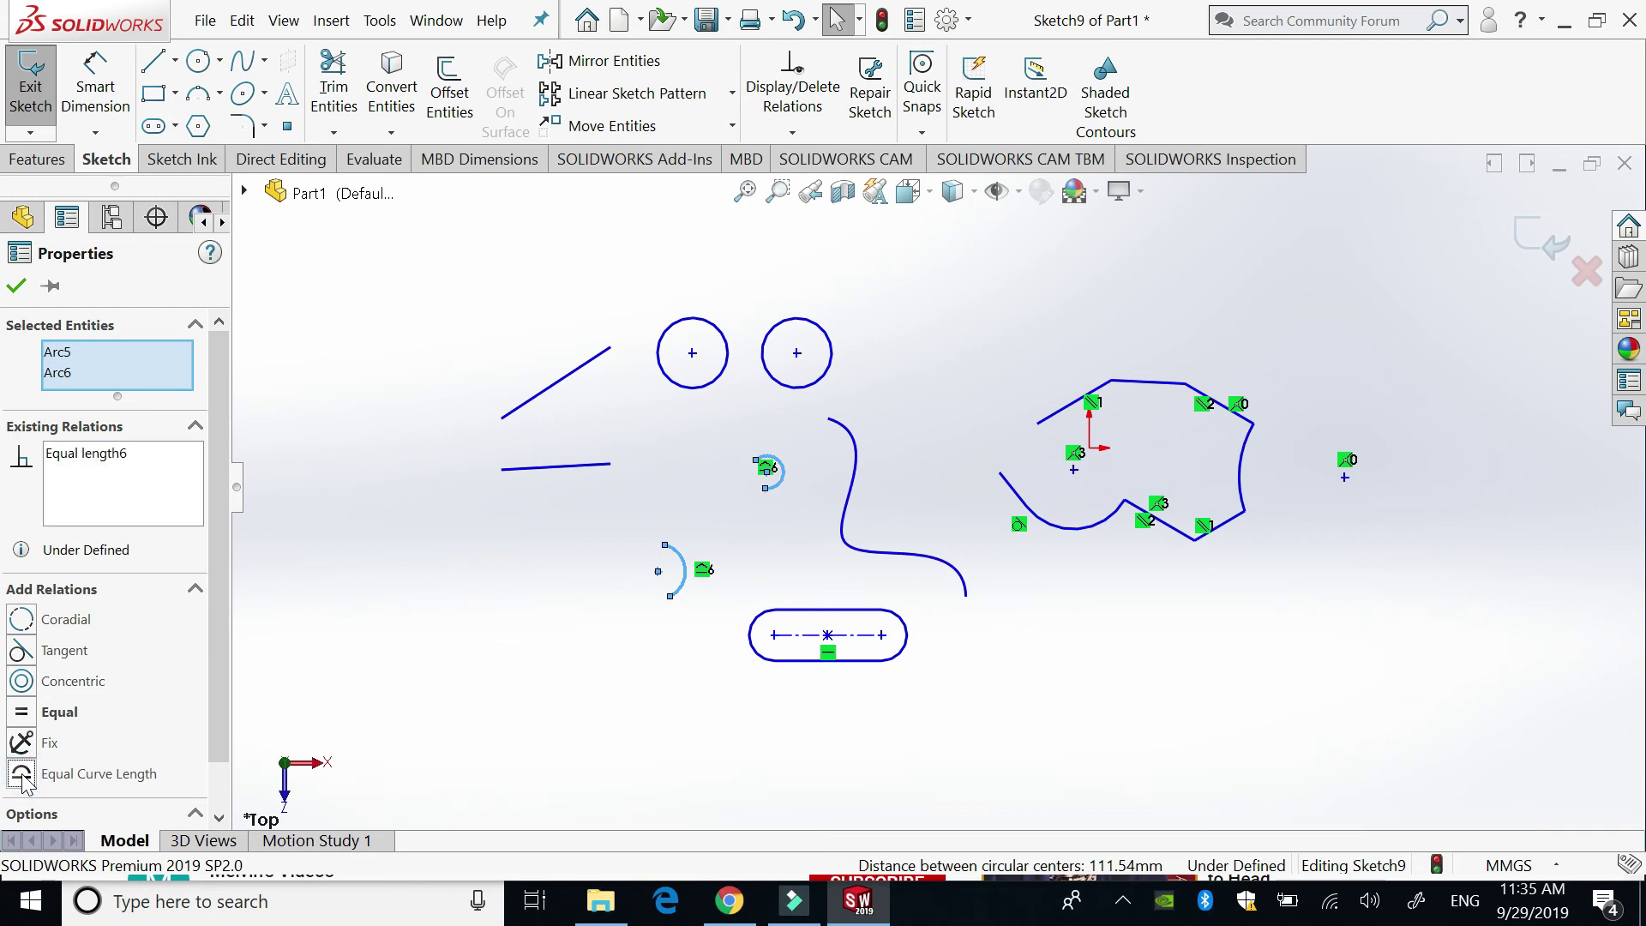
click(755, 580)
click(691, 652)
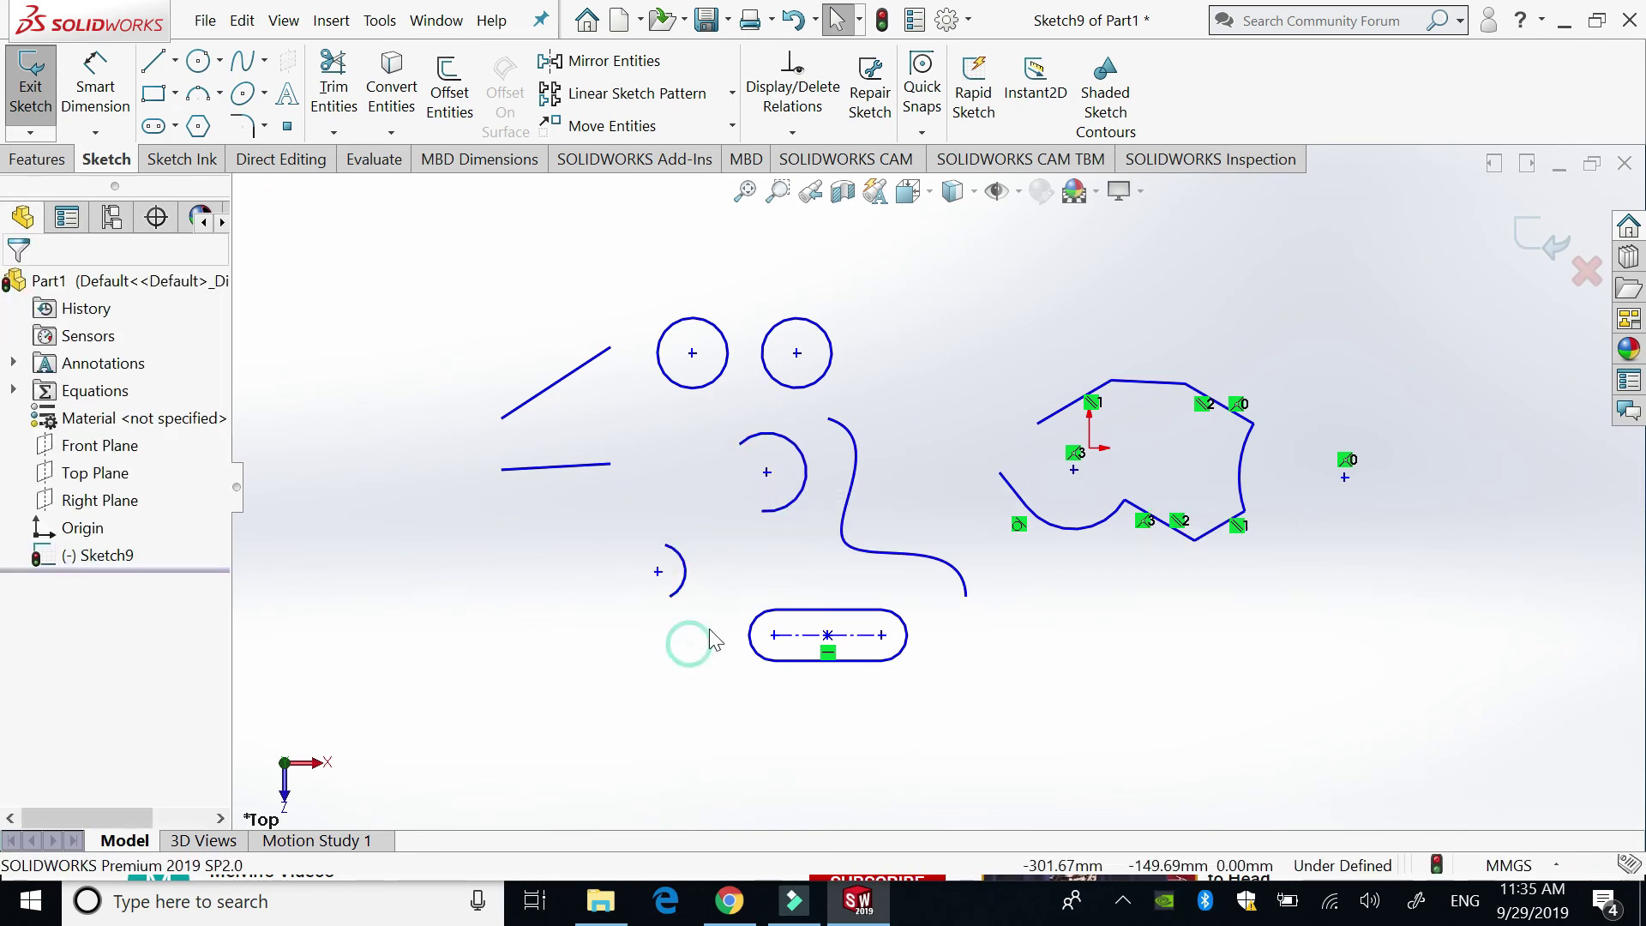
Step: Try an Equal Curve Length relation between the larger open arc and the spline, undo it, and clear the selection
click(803, 497)
ctrl+click(841, 523)
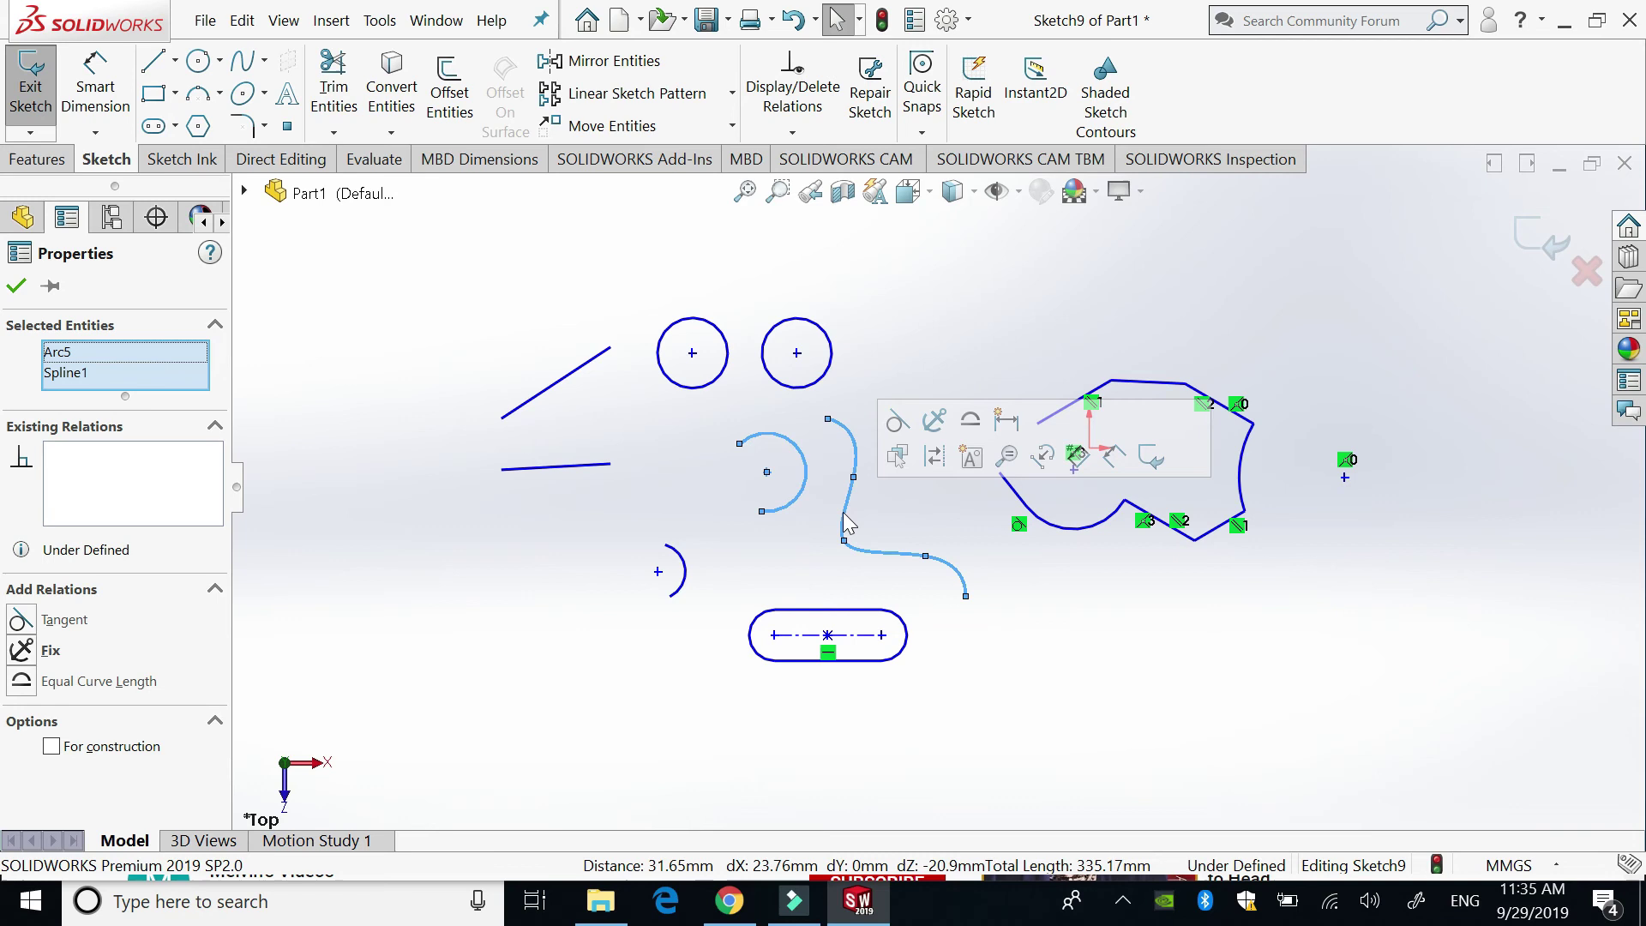
click(23, 681)
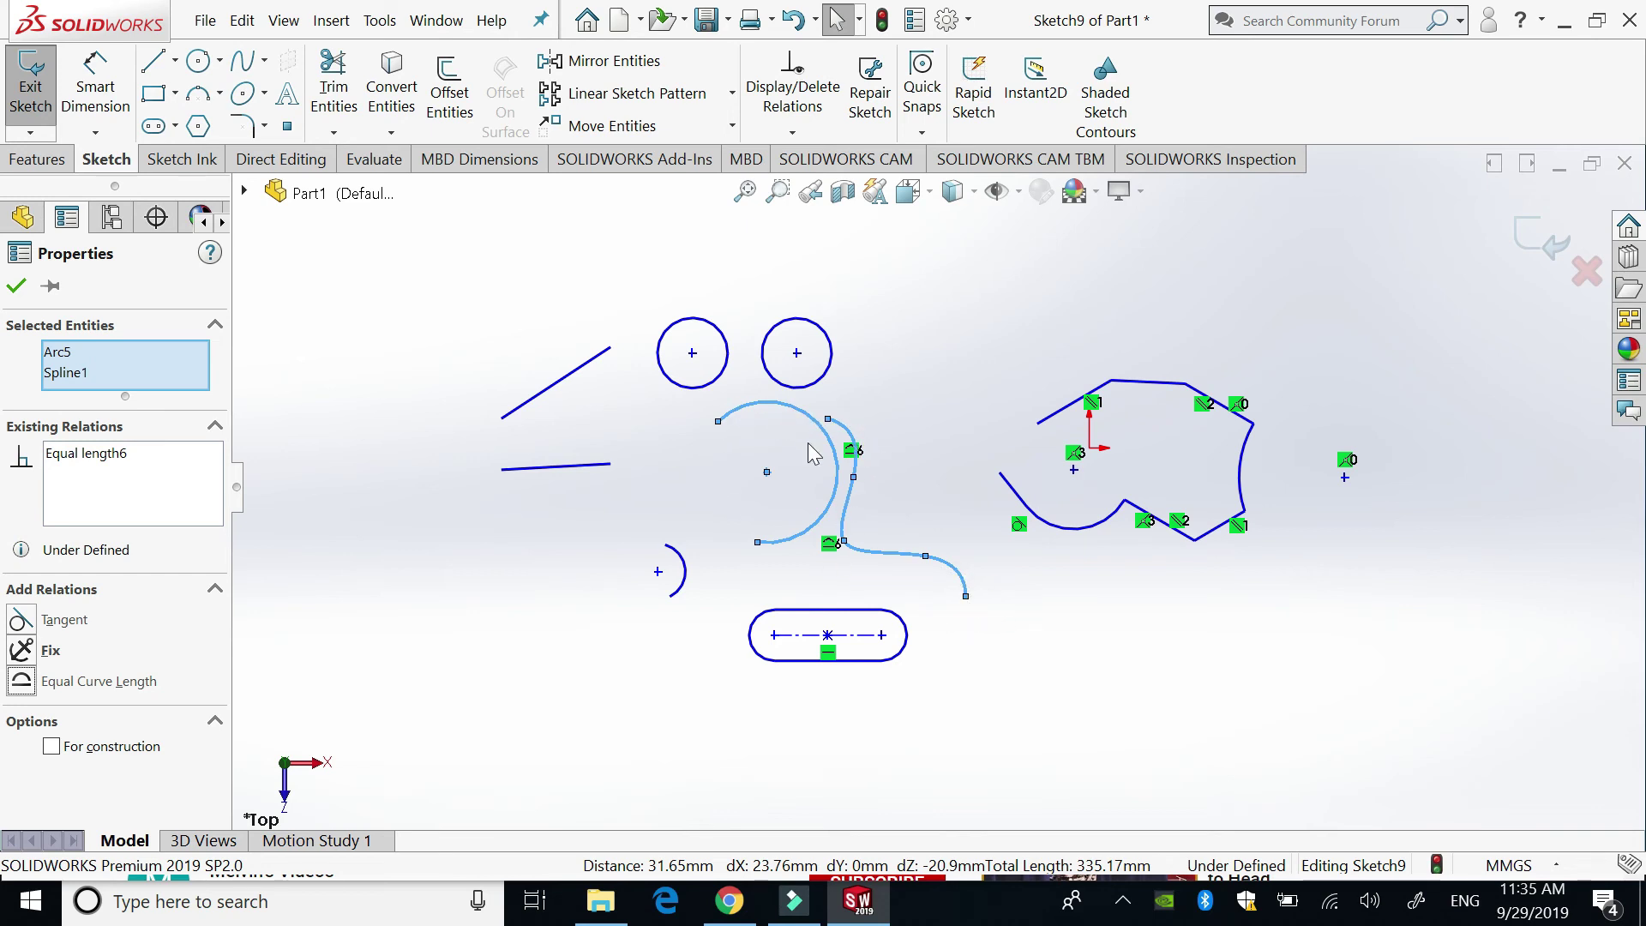
click(663, 492)
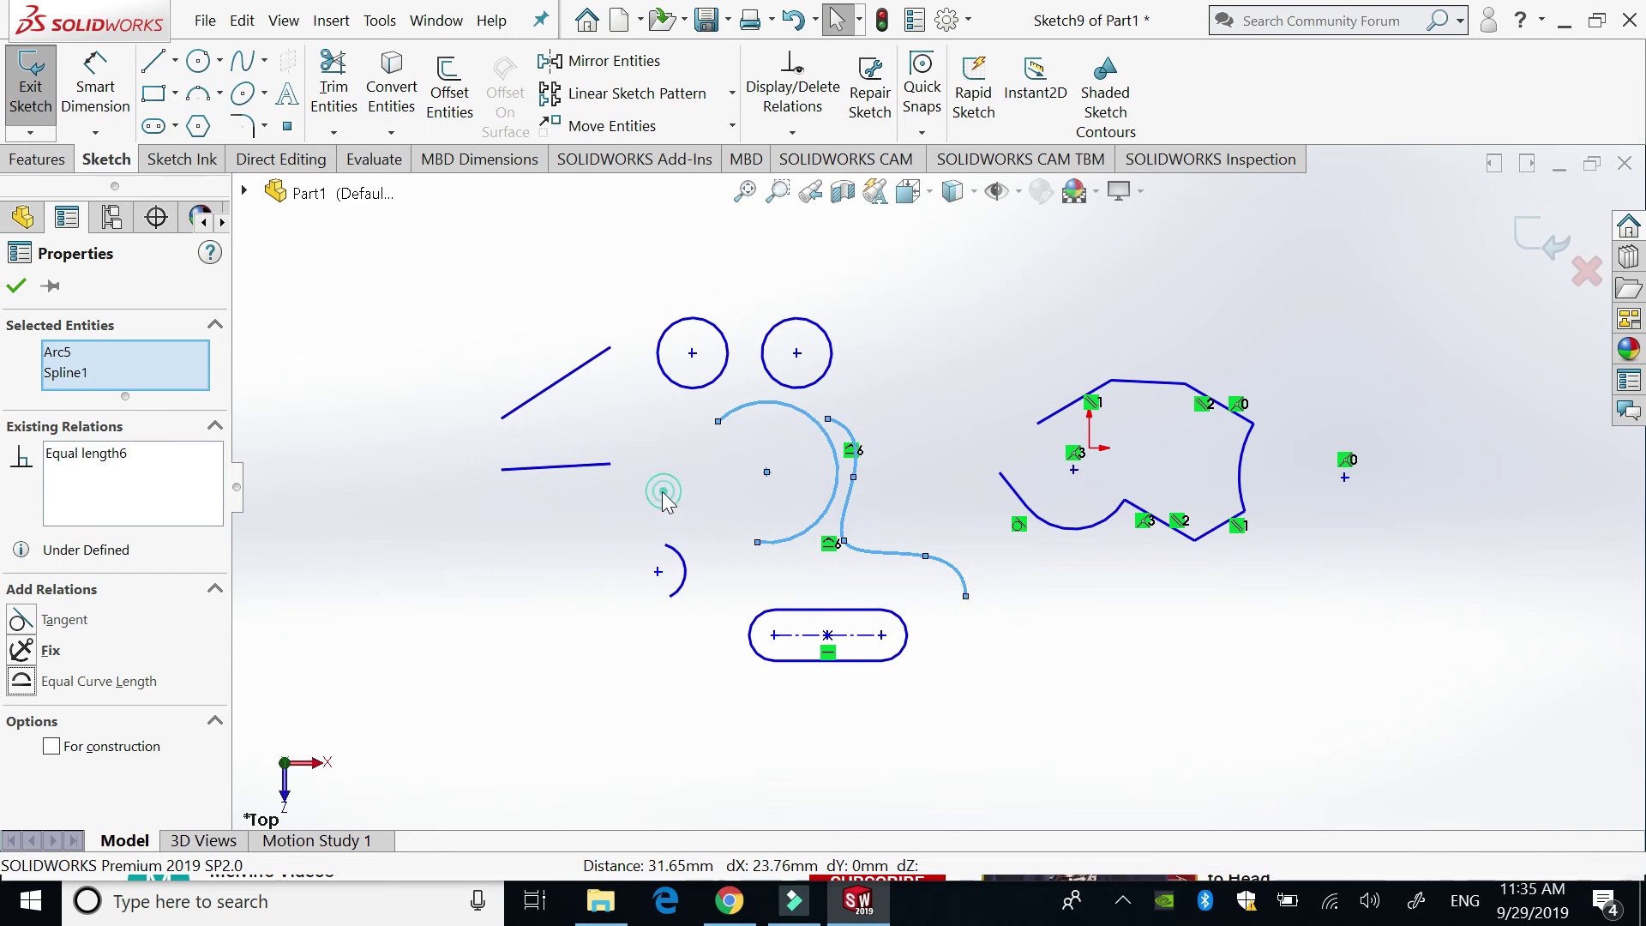
click(502, 630)
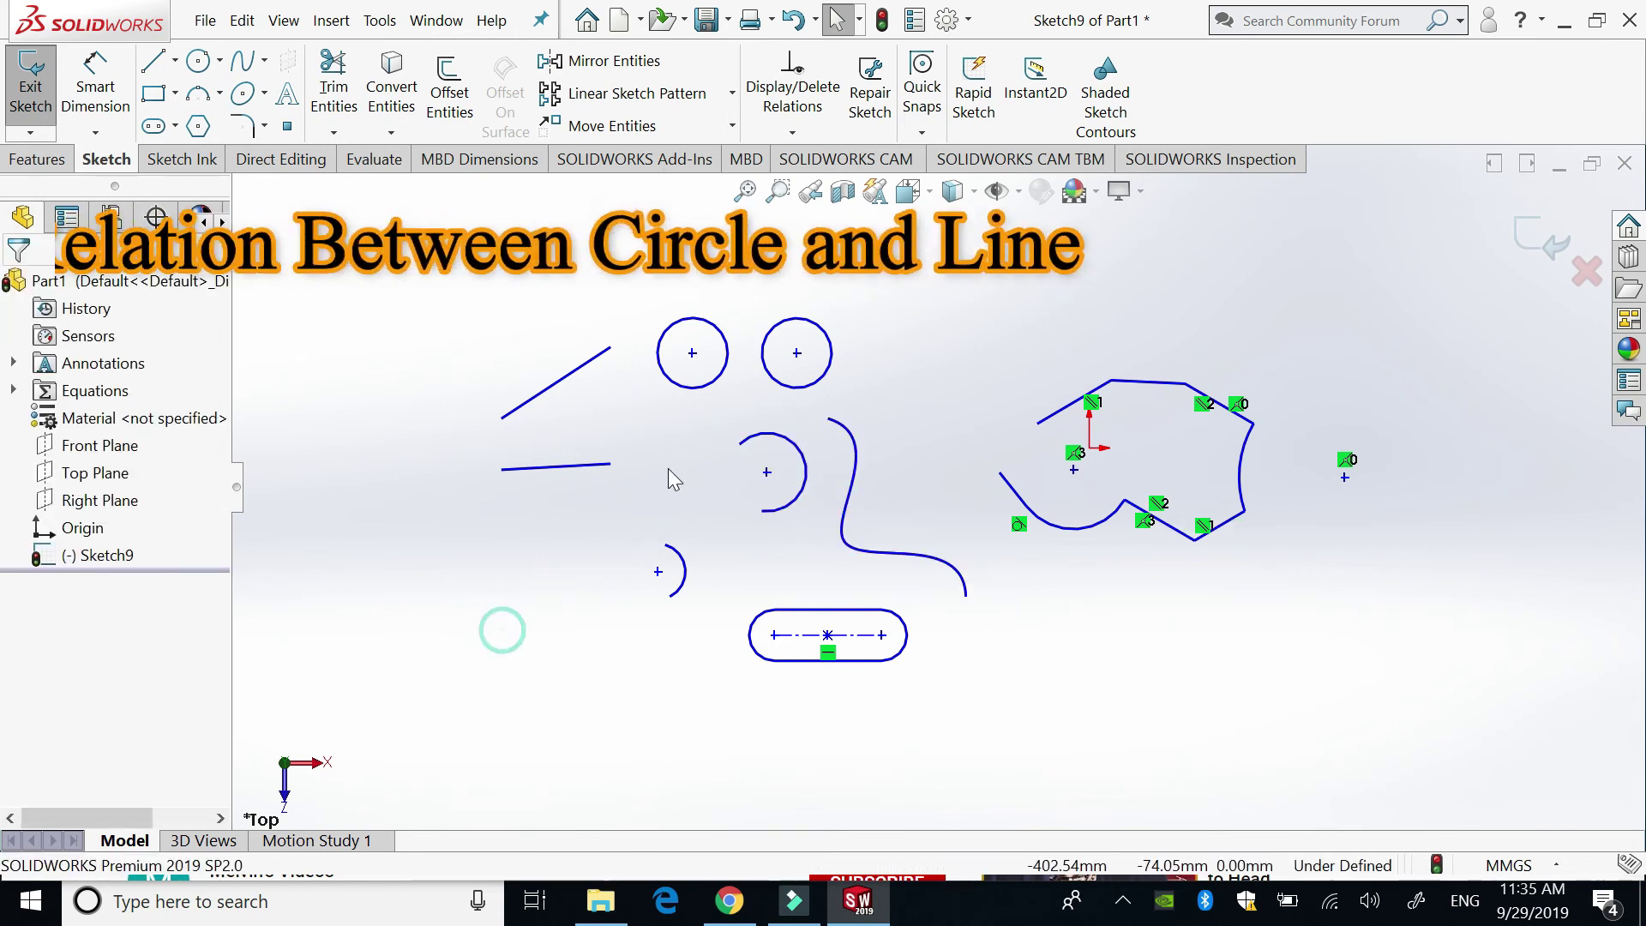
Step: Apply an Equal Curve Length relation between the left circle and the upper sloped line, and try a Tangent relation on them
click(691, 392)
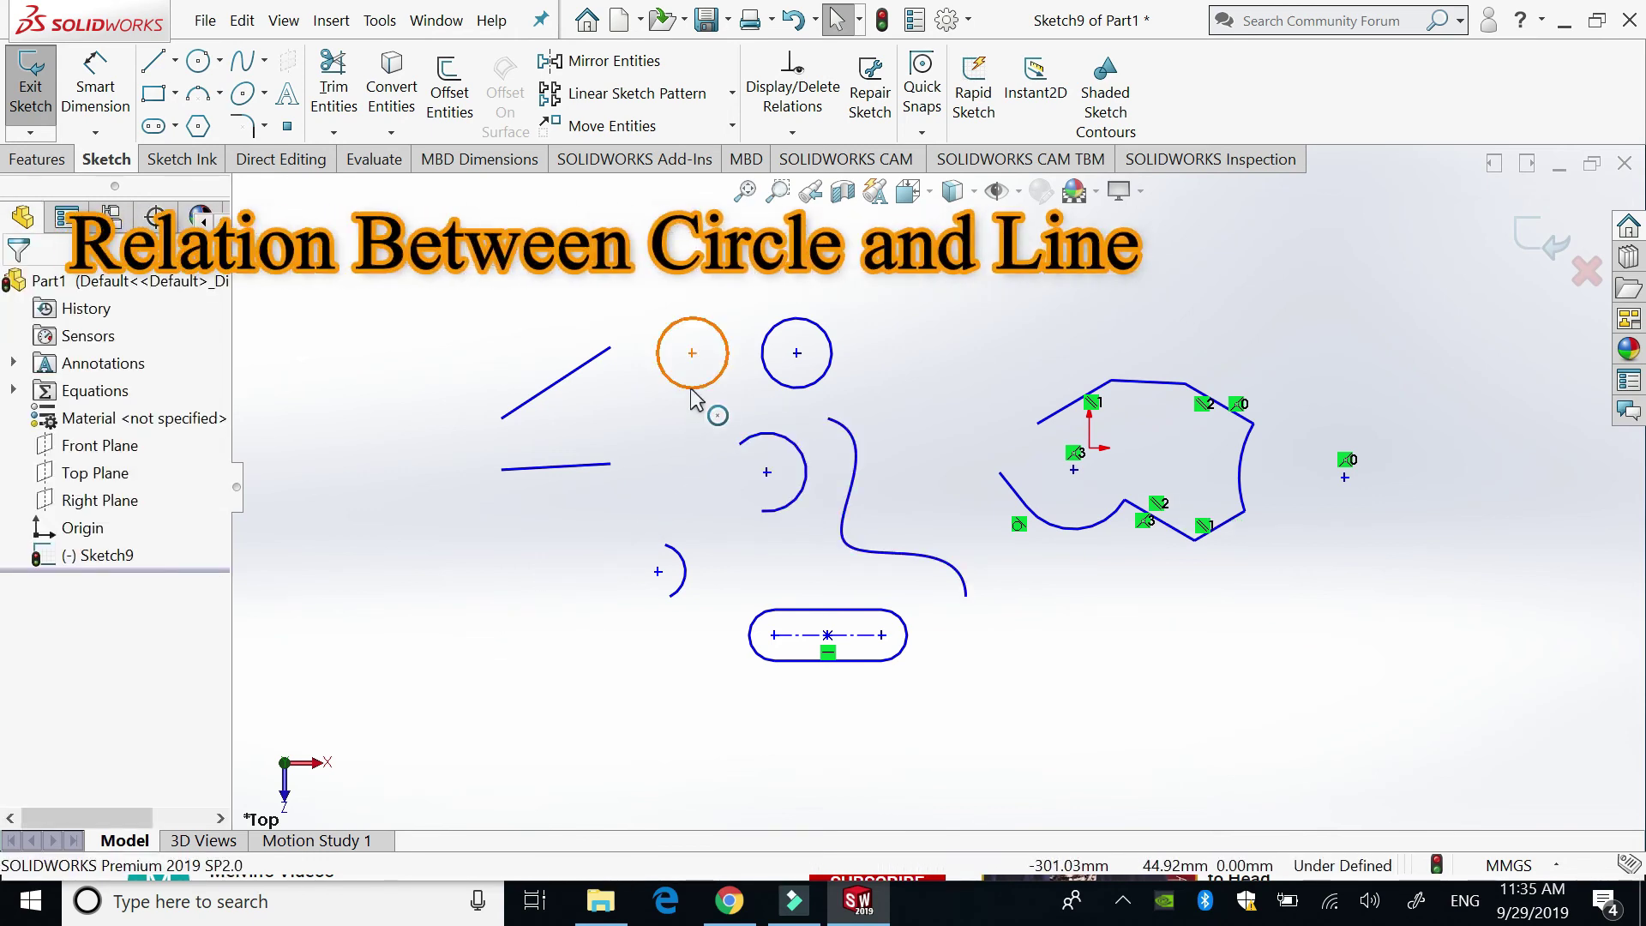
ctrl+click(569, 374)
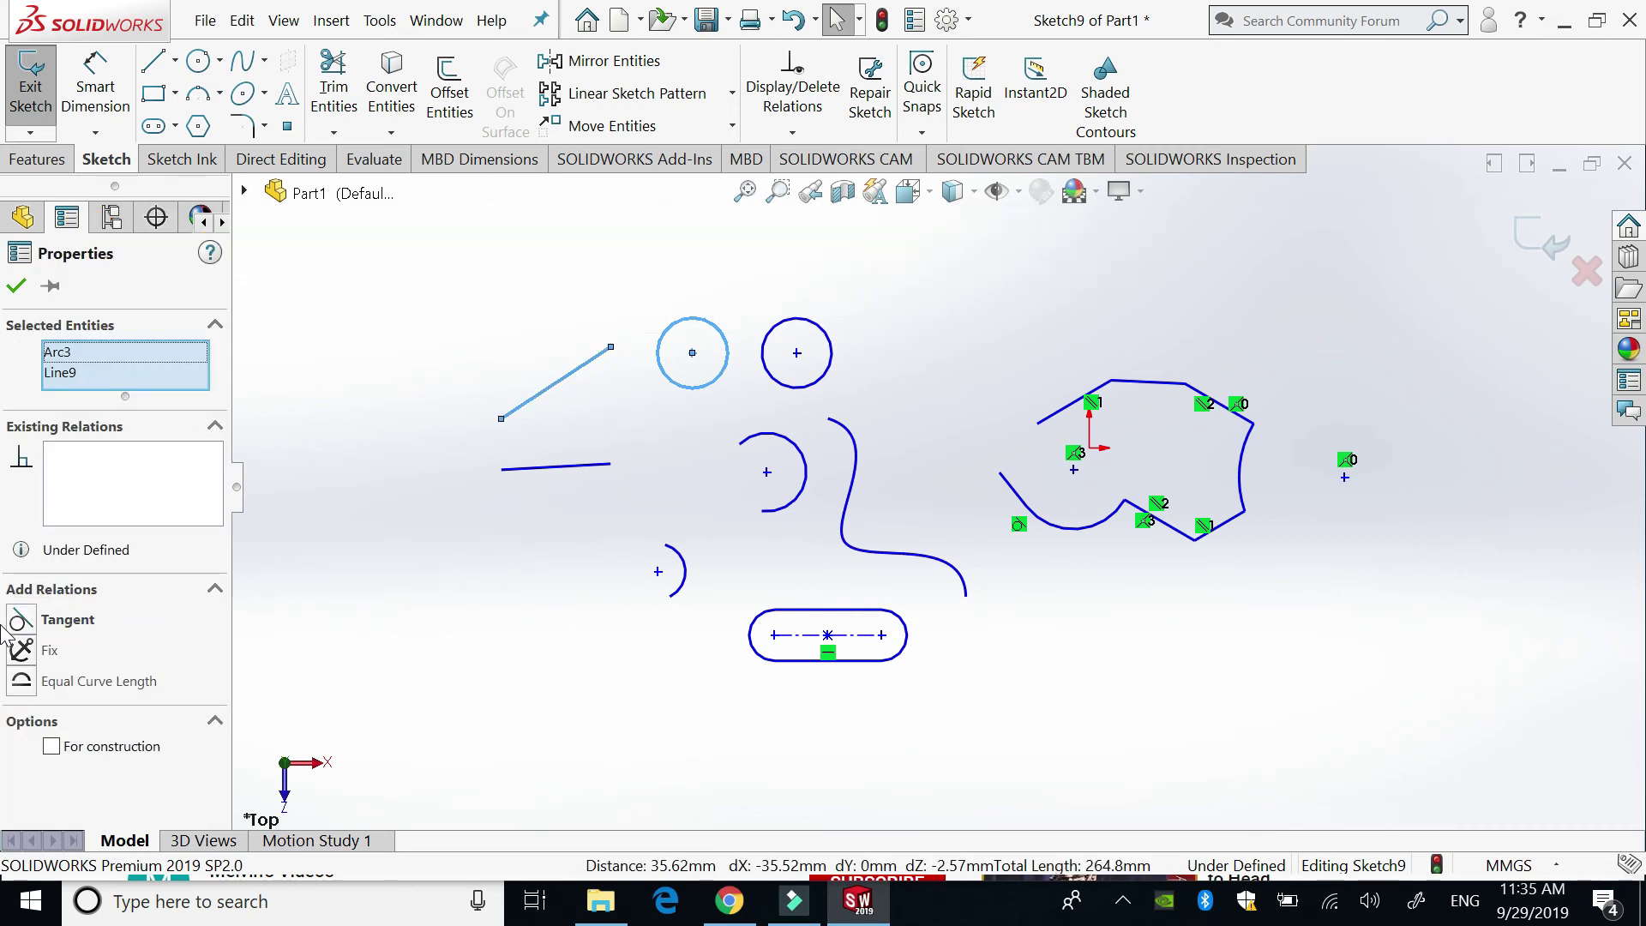
click(21, 686)
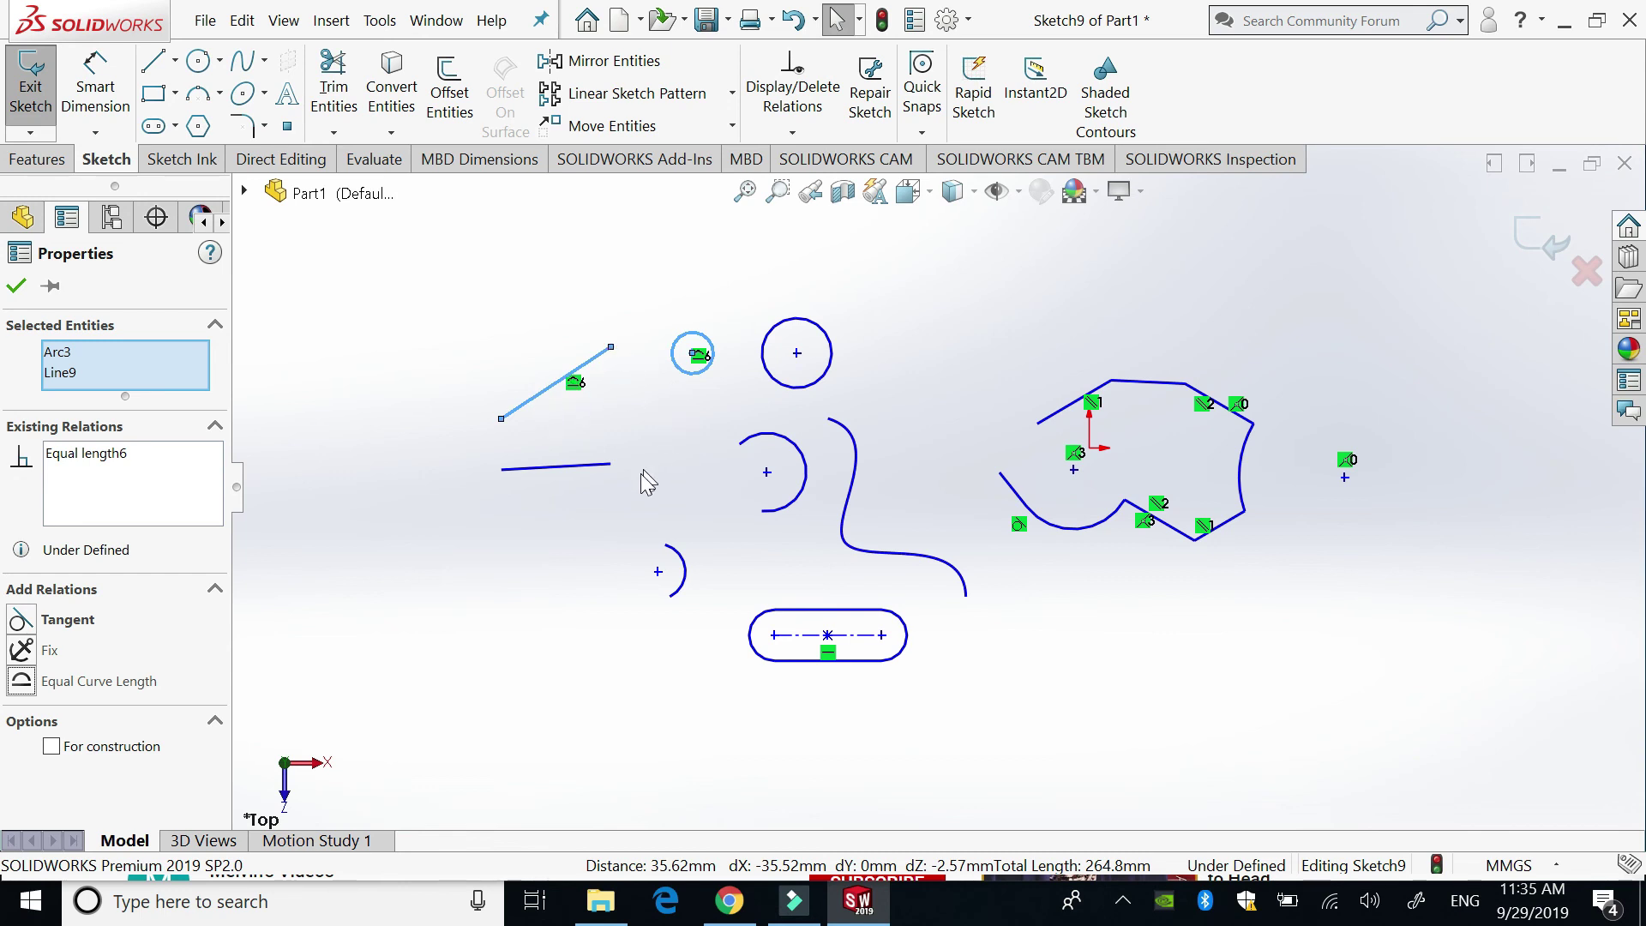
click(21, 619)
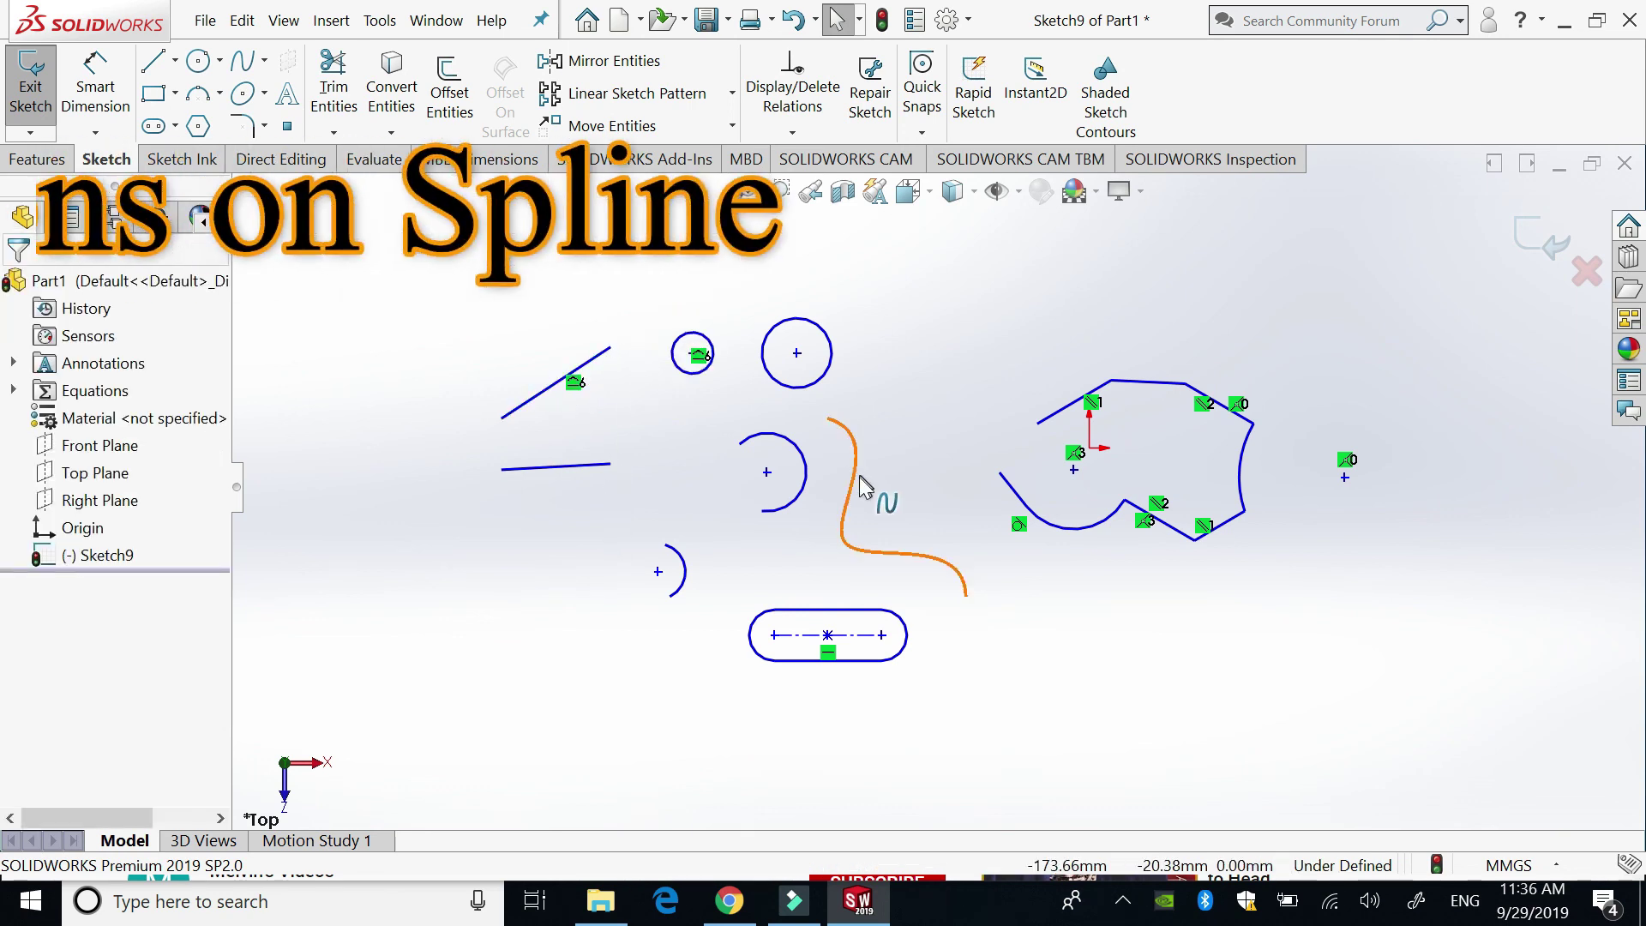
Step: Check the relations available for the spline alone and together with the larger open arc, and clear the selection
click(854, 473)
click(924, 519)
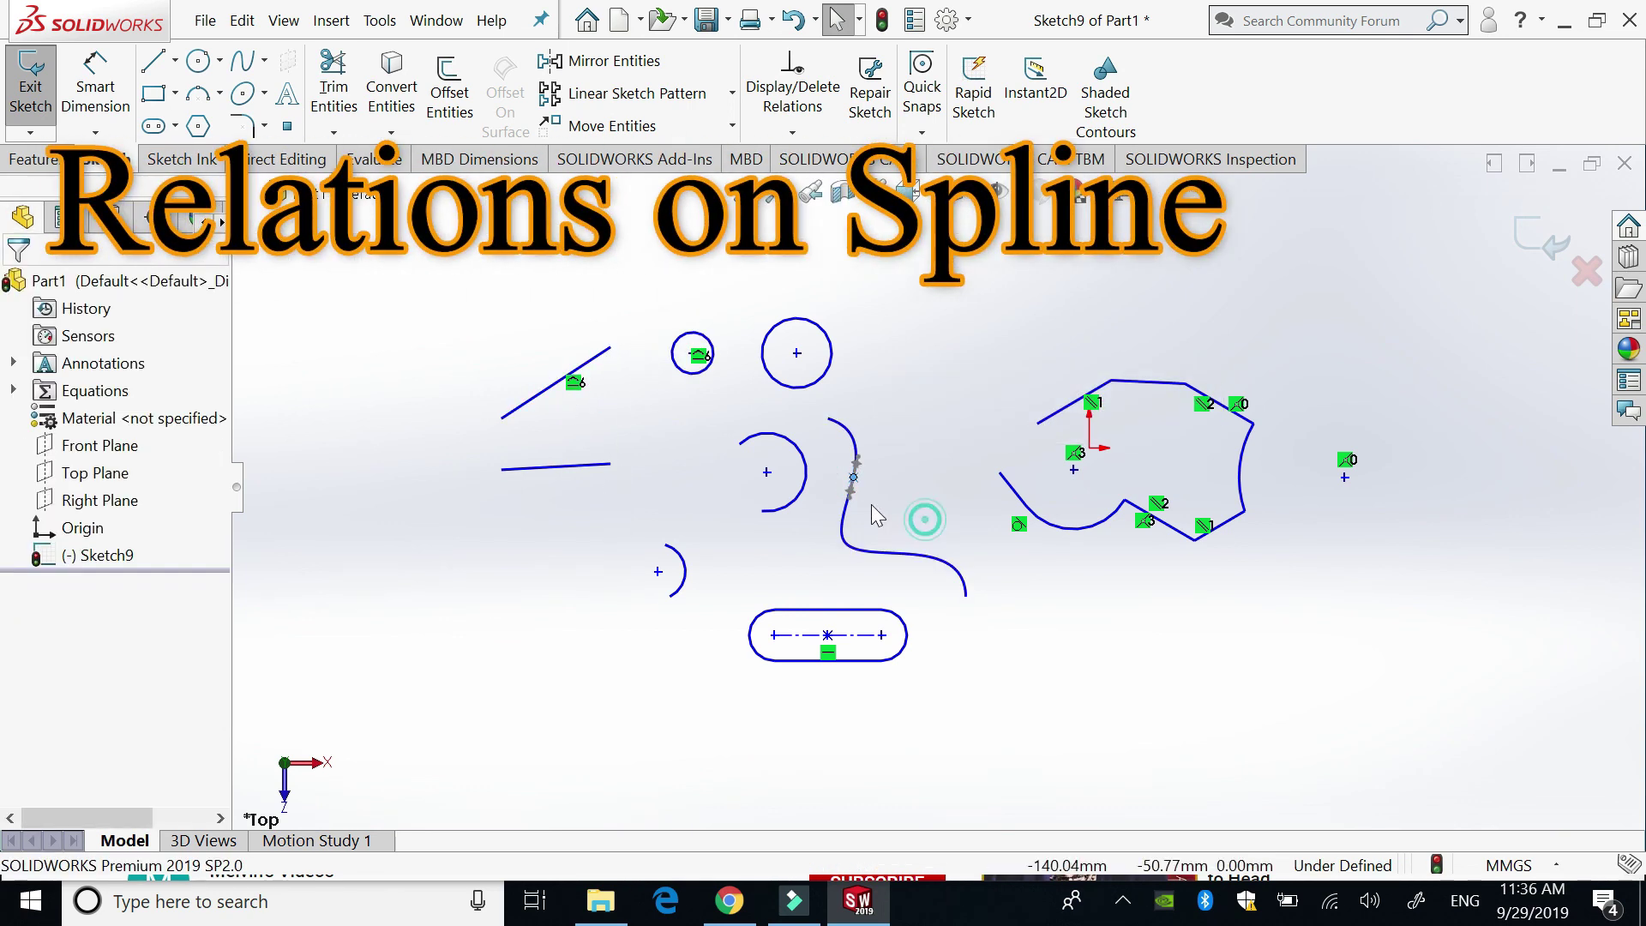
click(844, 525)
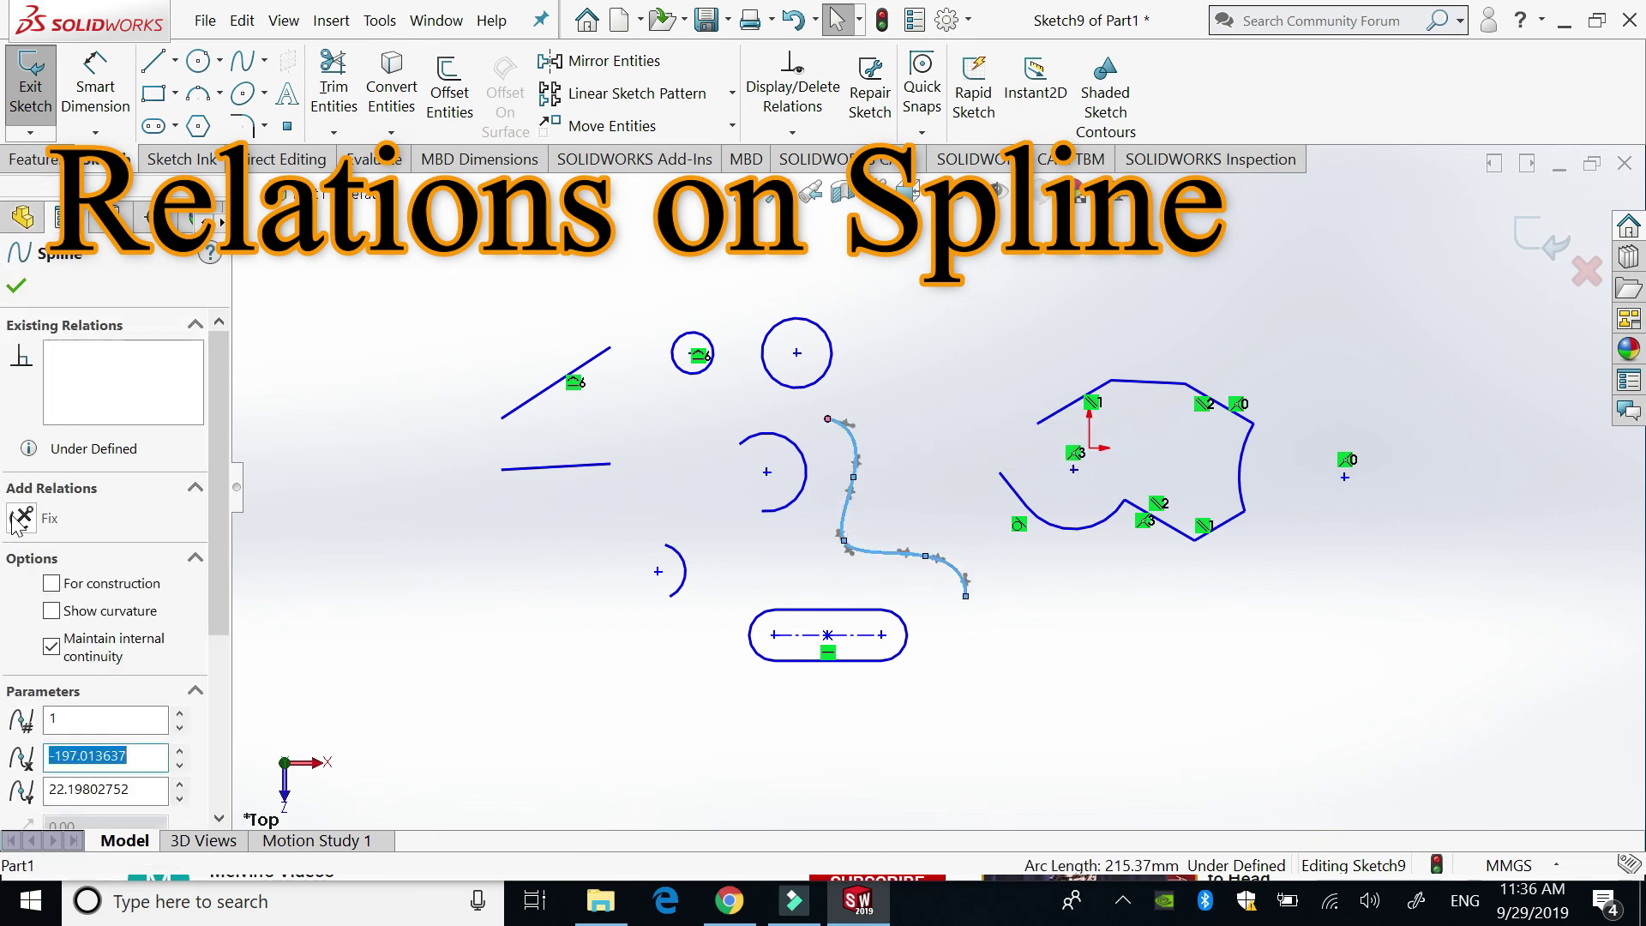
ctrl+click(797, 504)
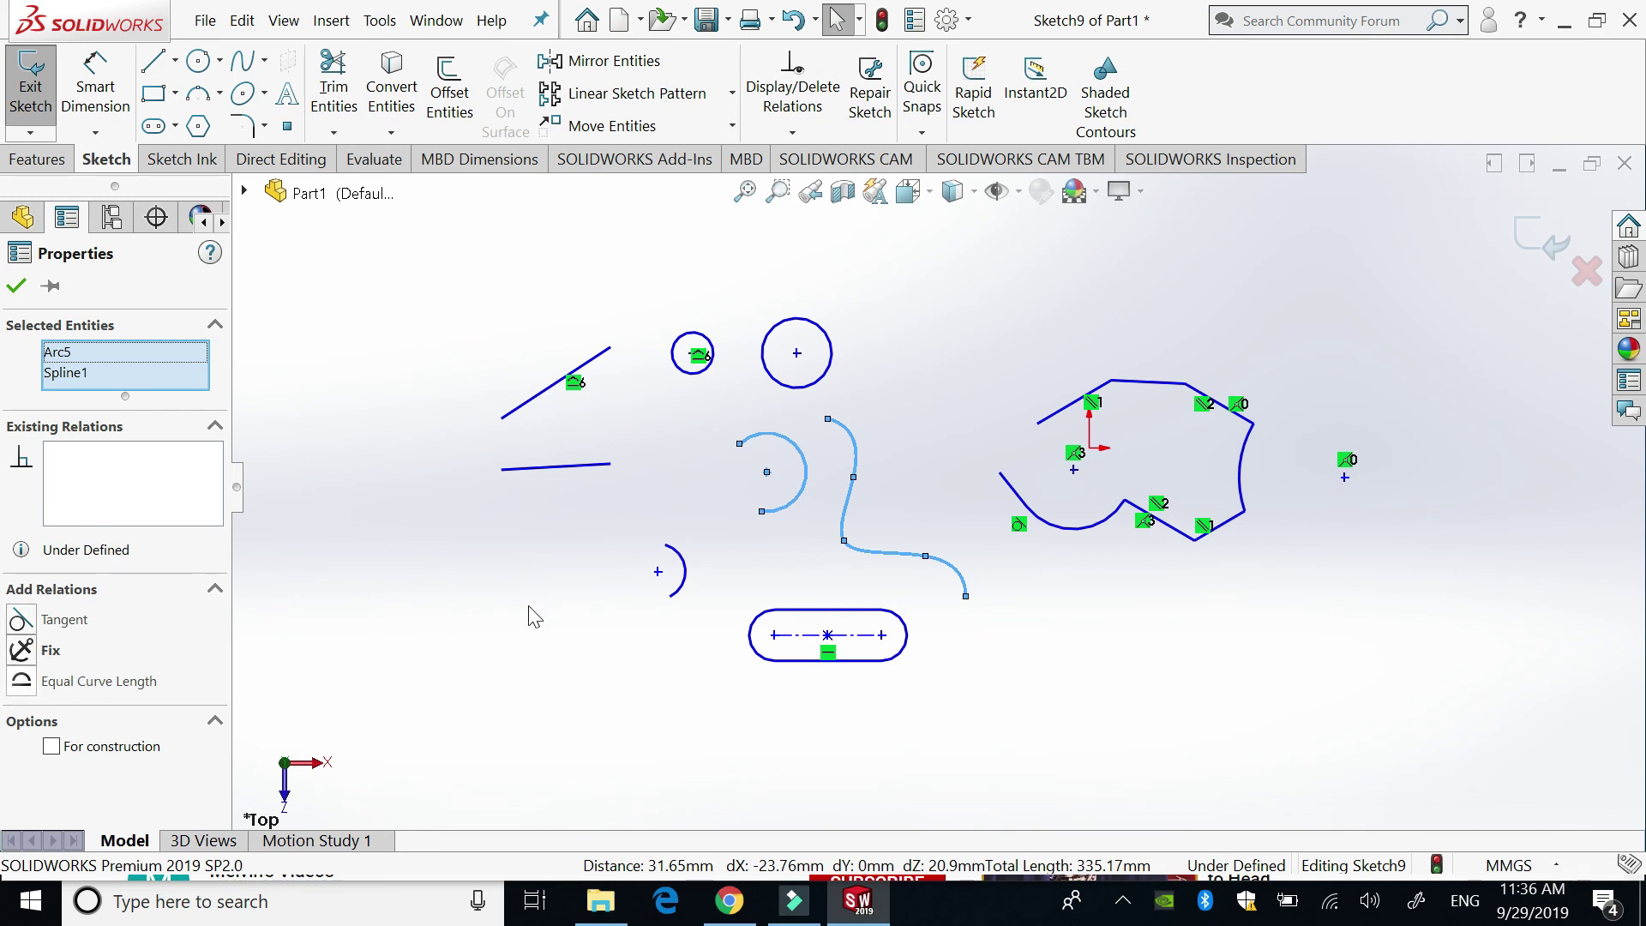
click(551, 587)
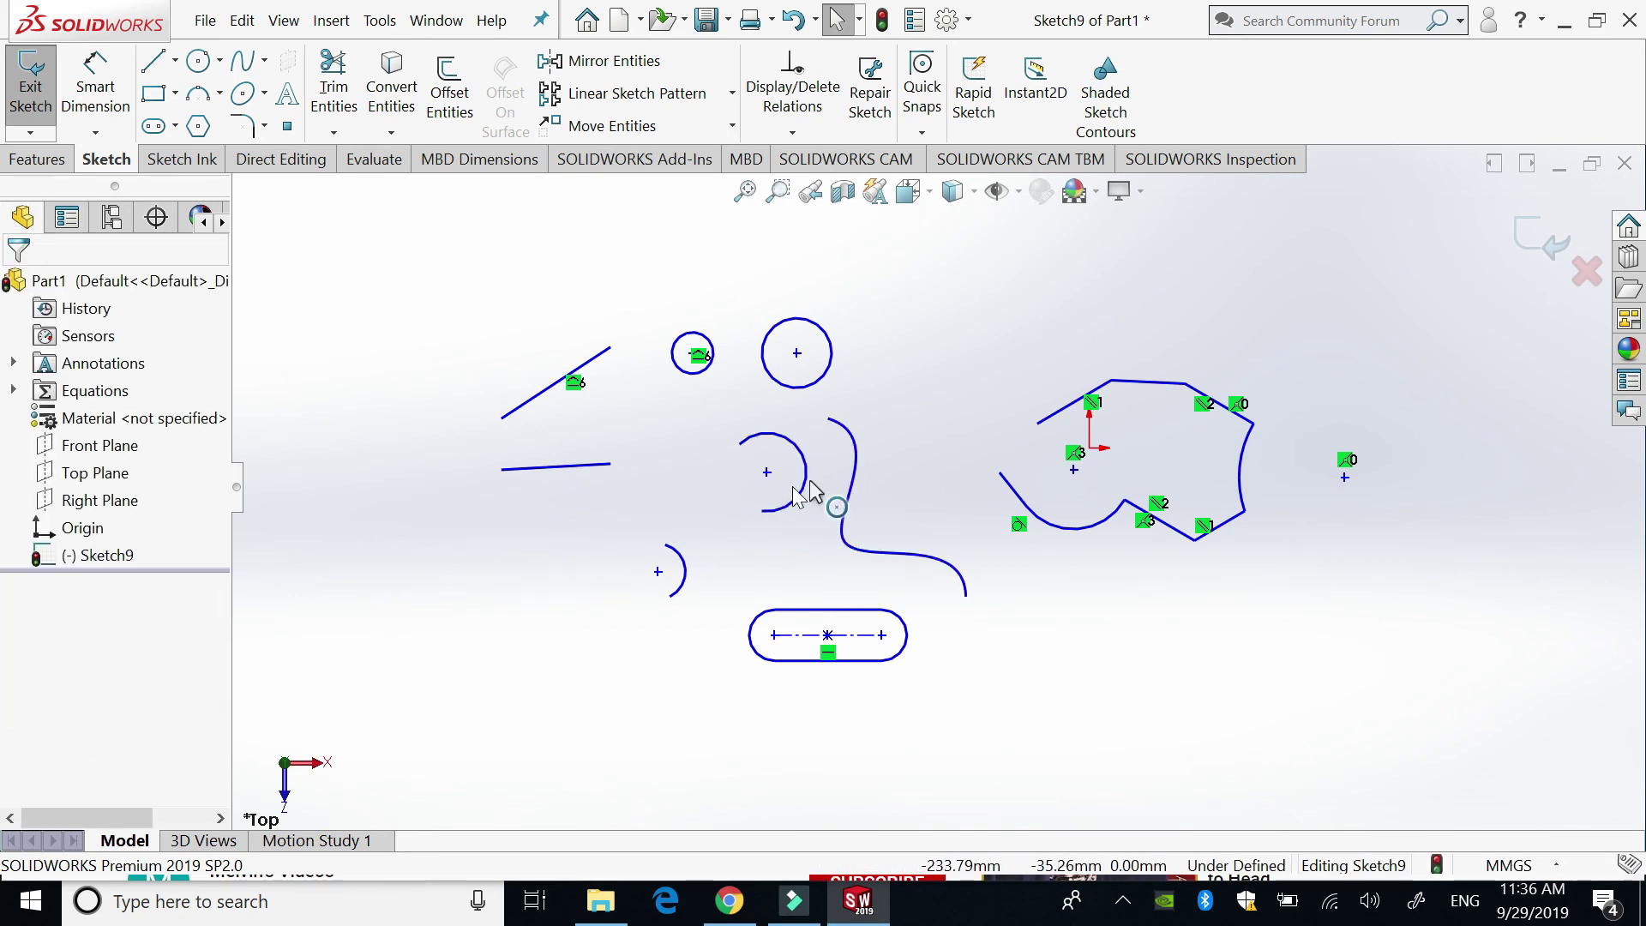
Step: Apply an Equal Curve Length relation between the spline and the upper sloped line, and clear the selection
click(856, 467)
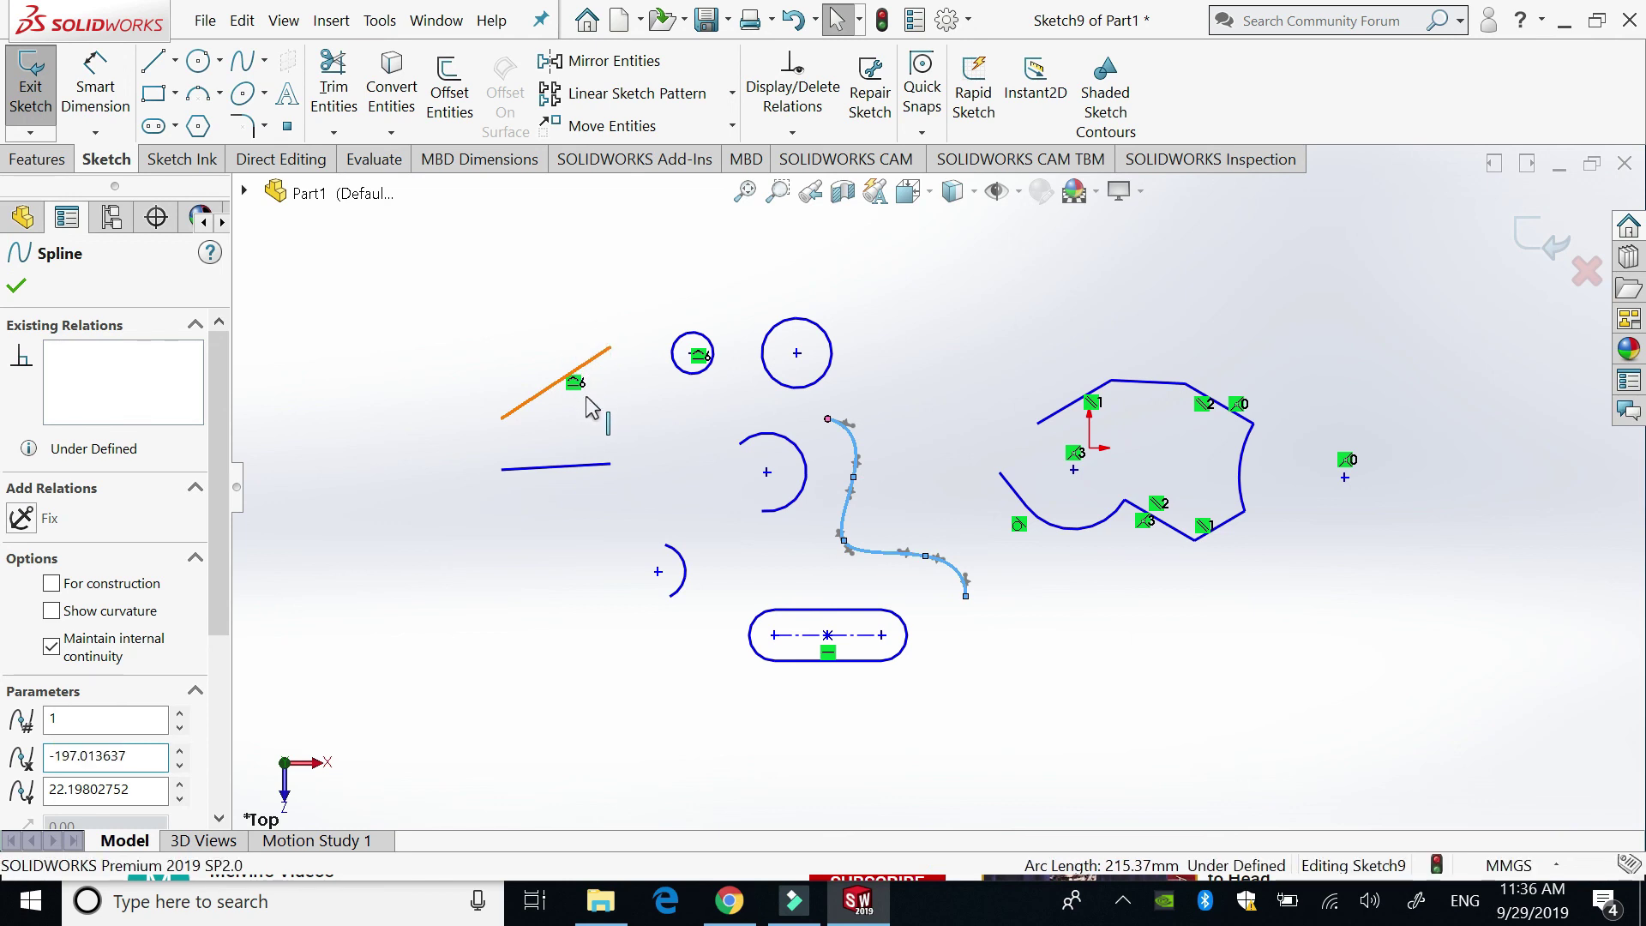
ctrl+click(588, 405)
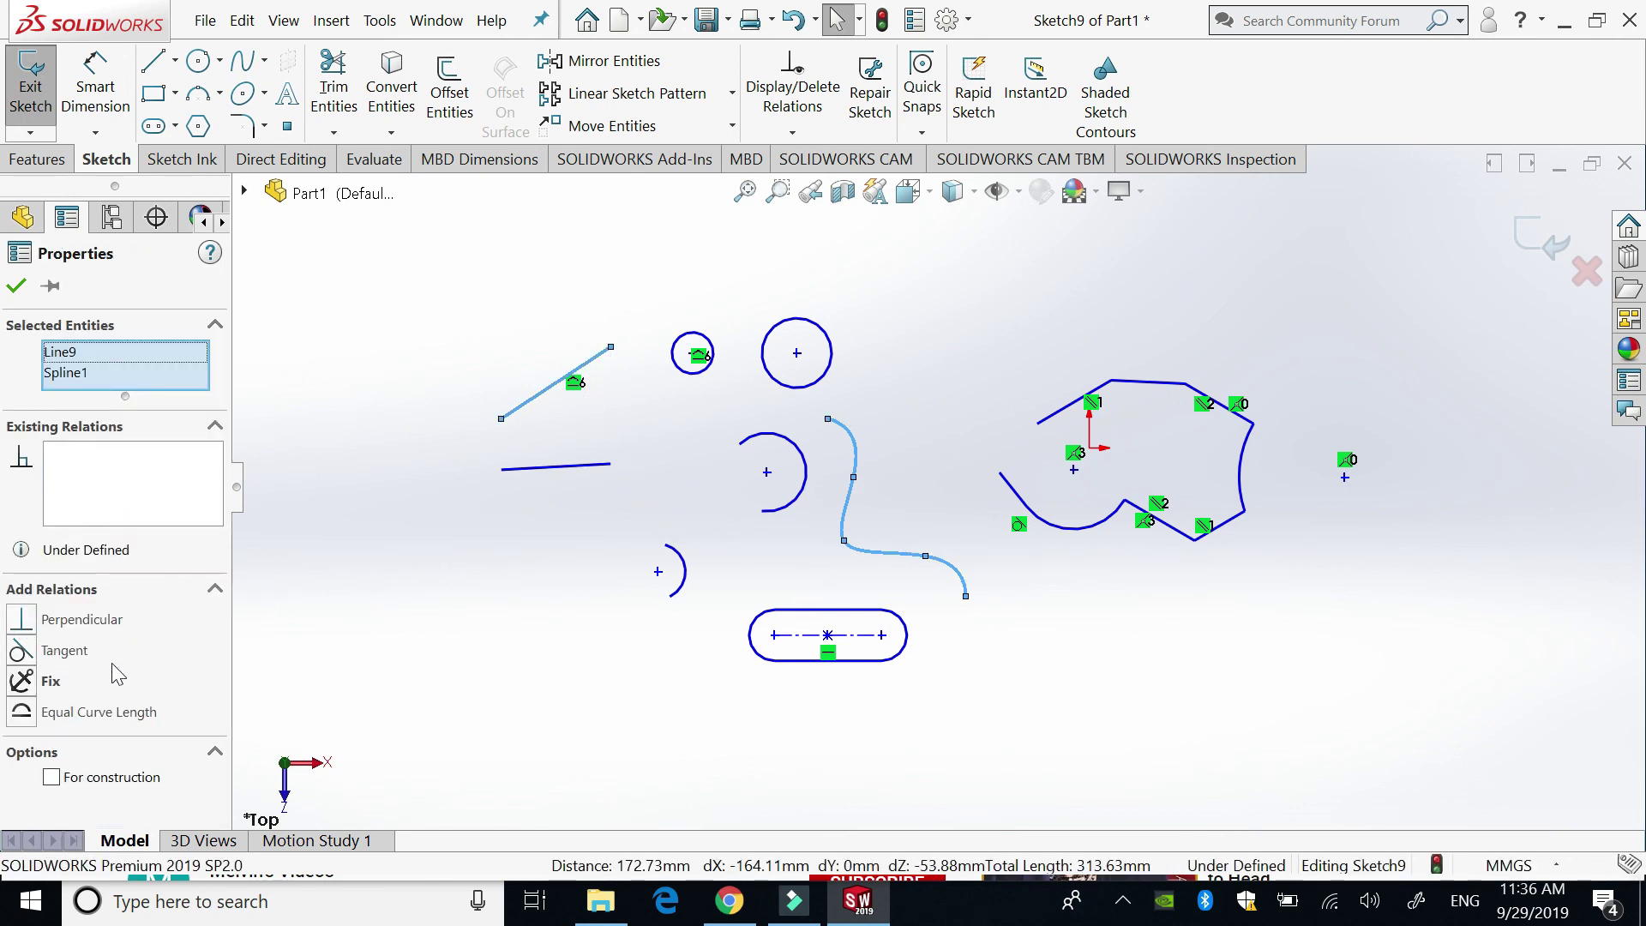
click(21, 712)
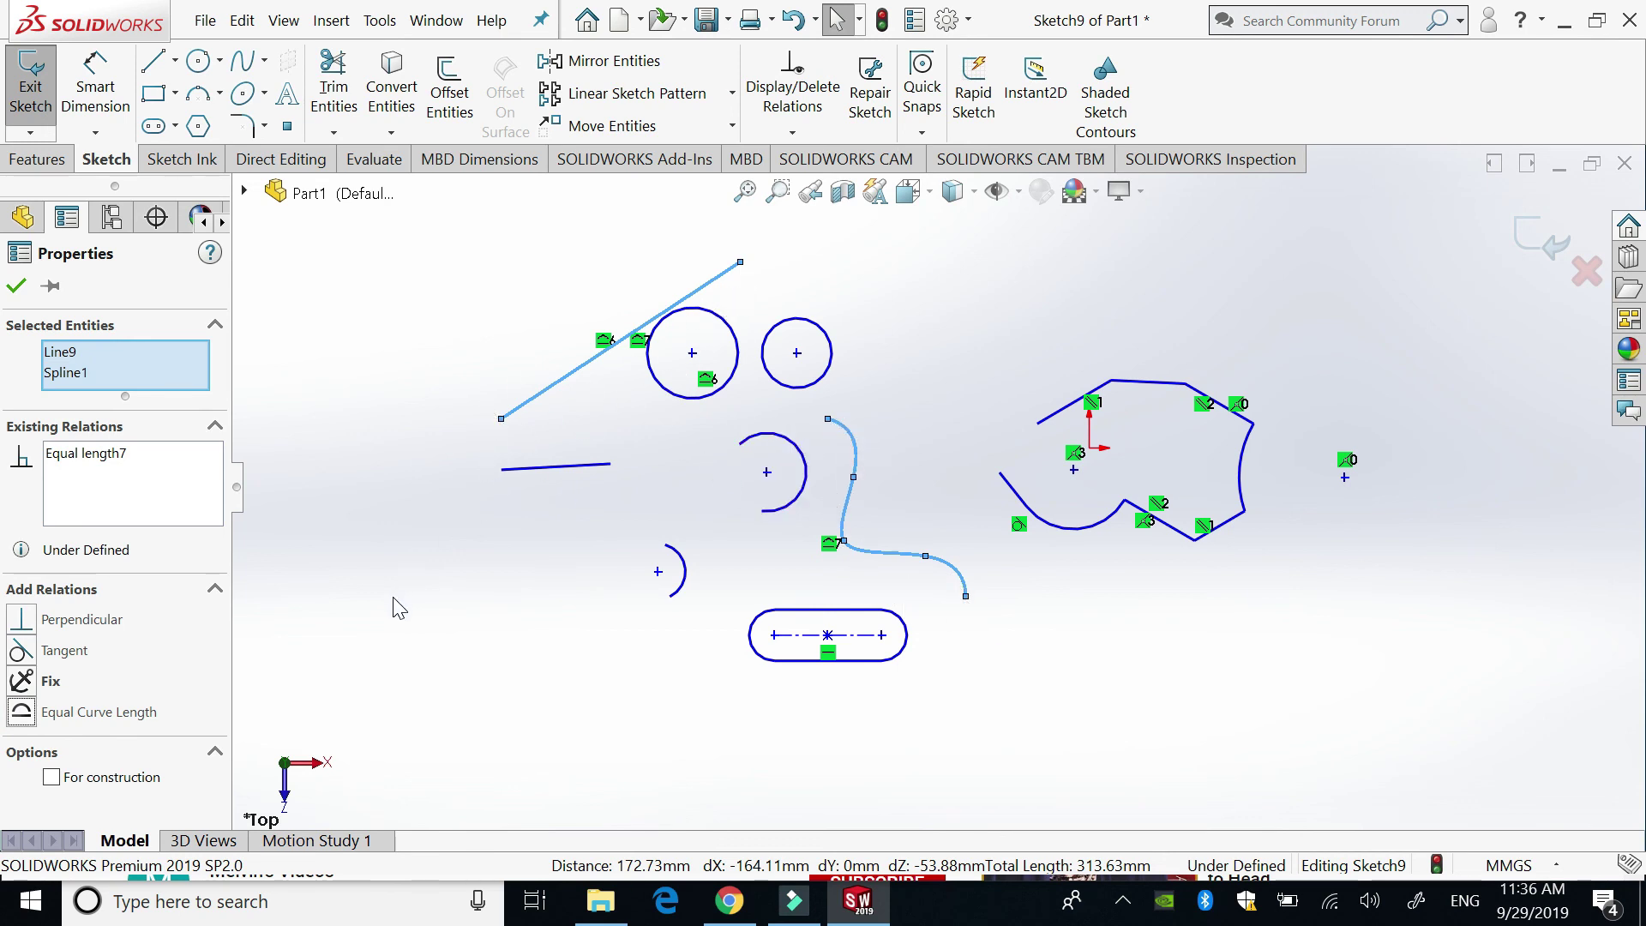
click(523, 607)
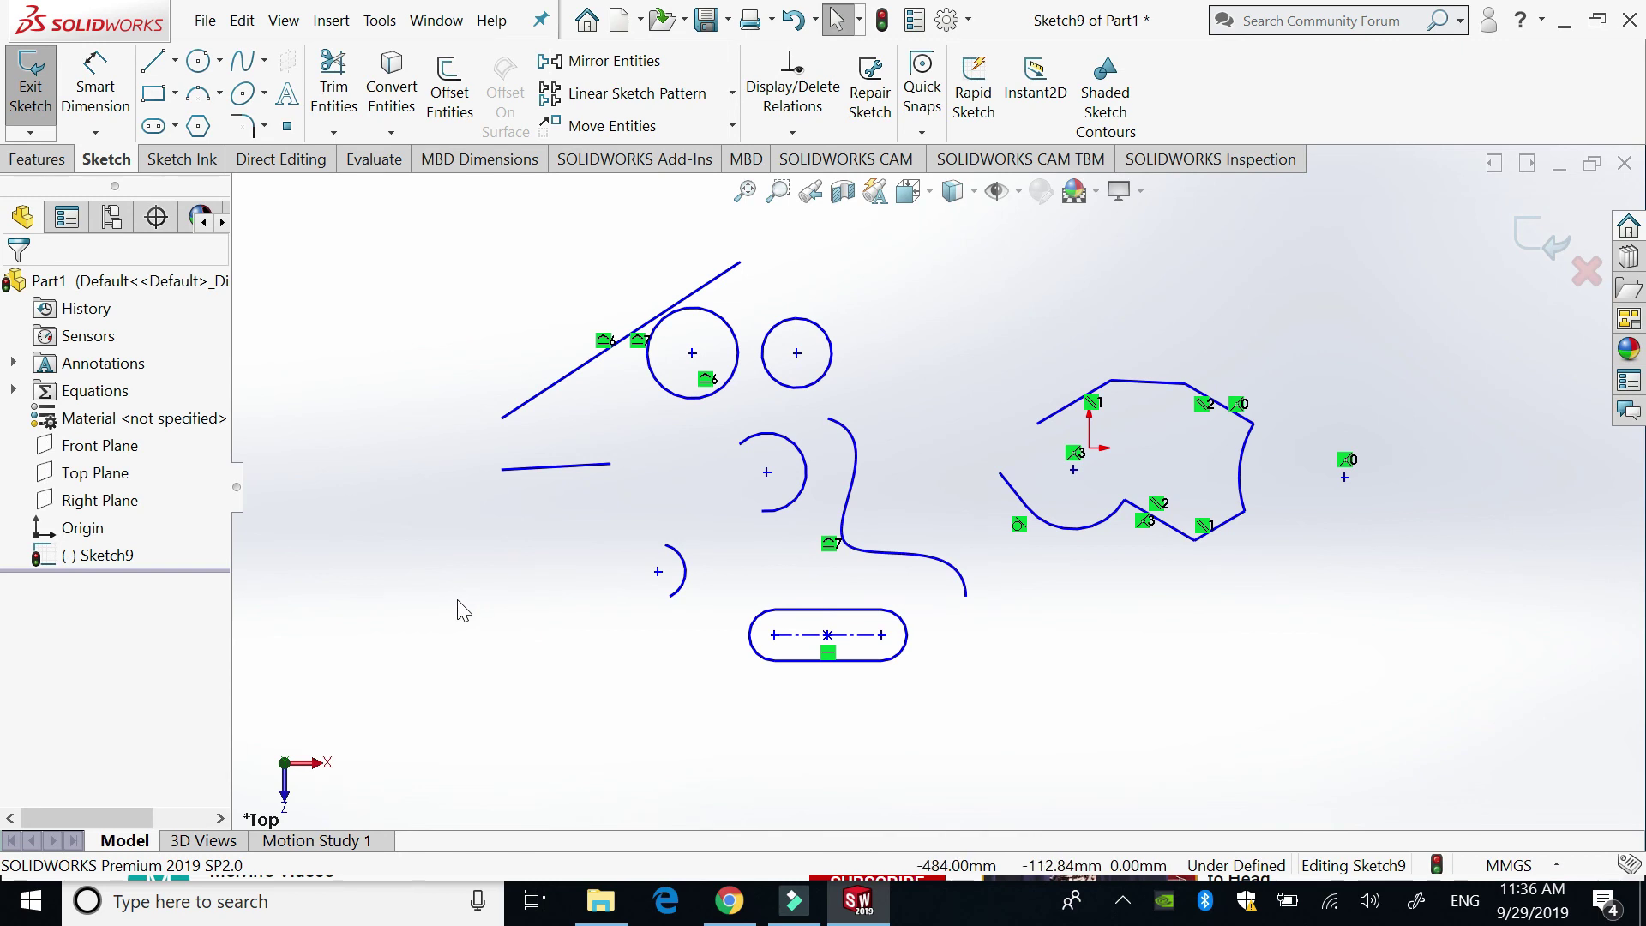